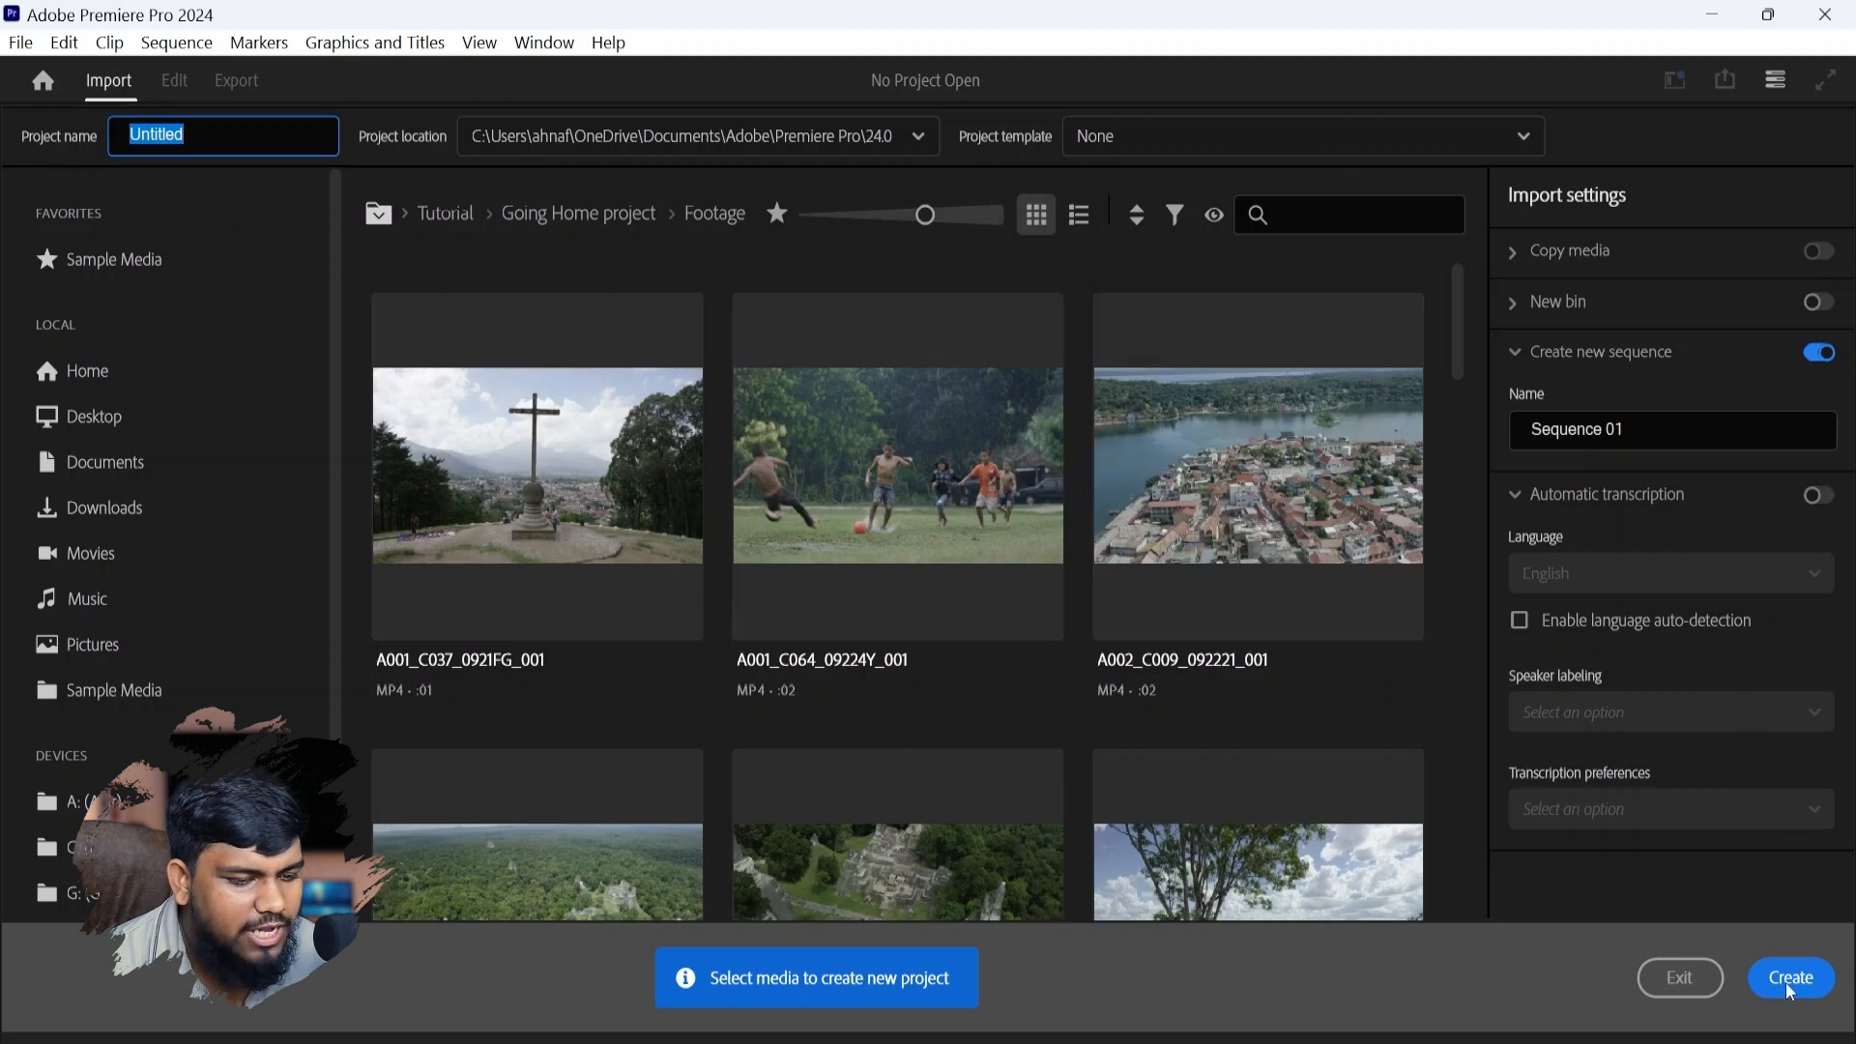
left_click(1680, 978)
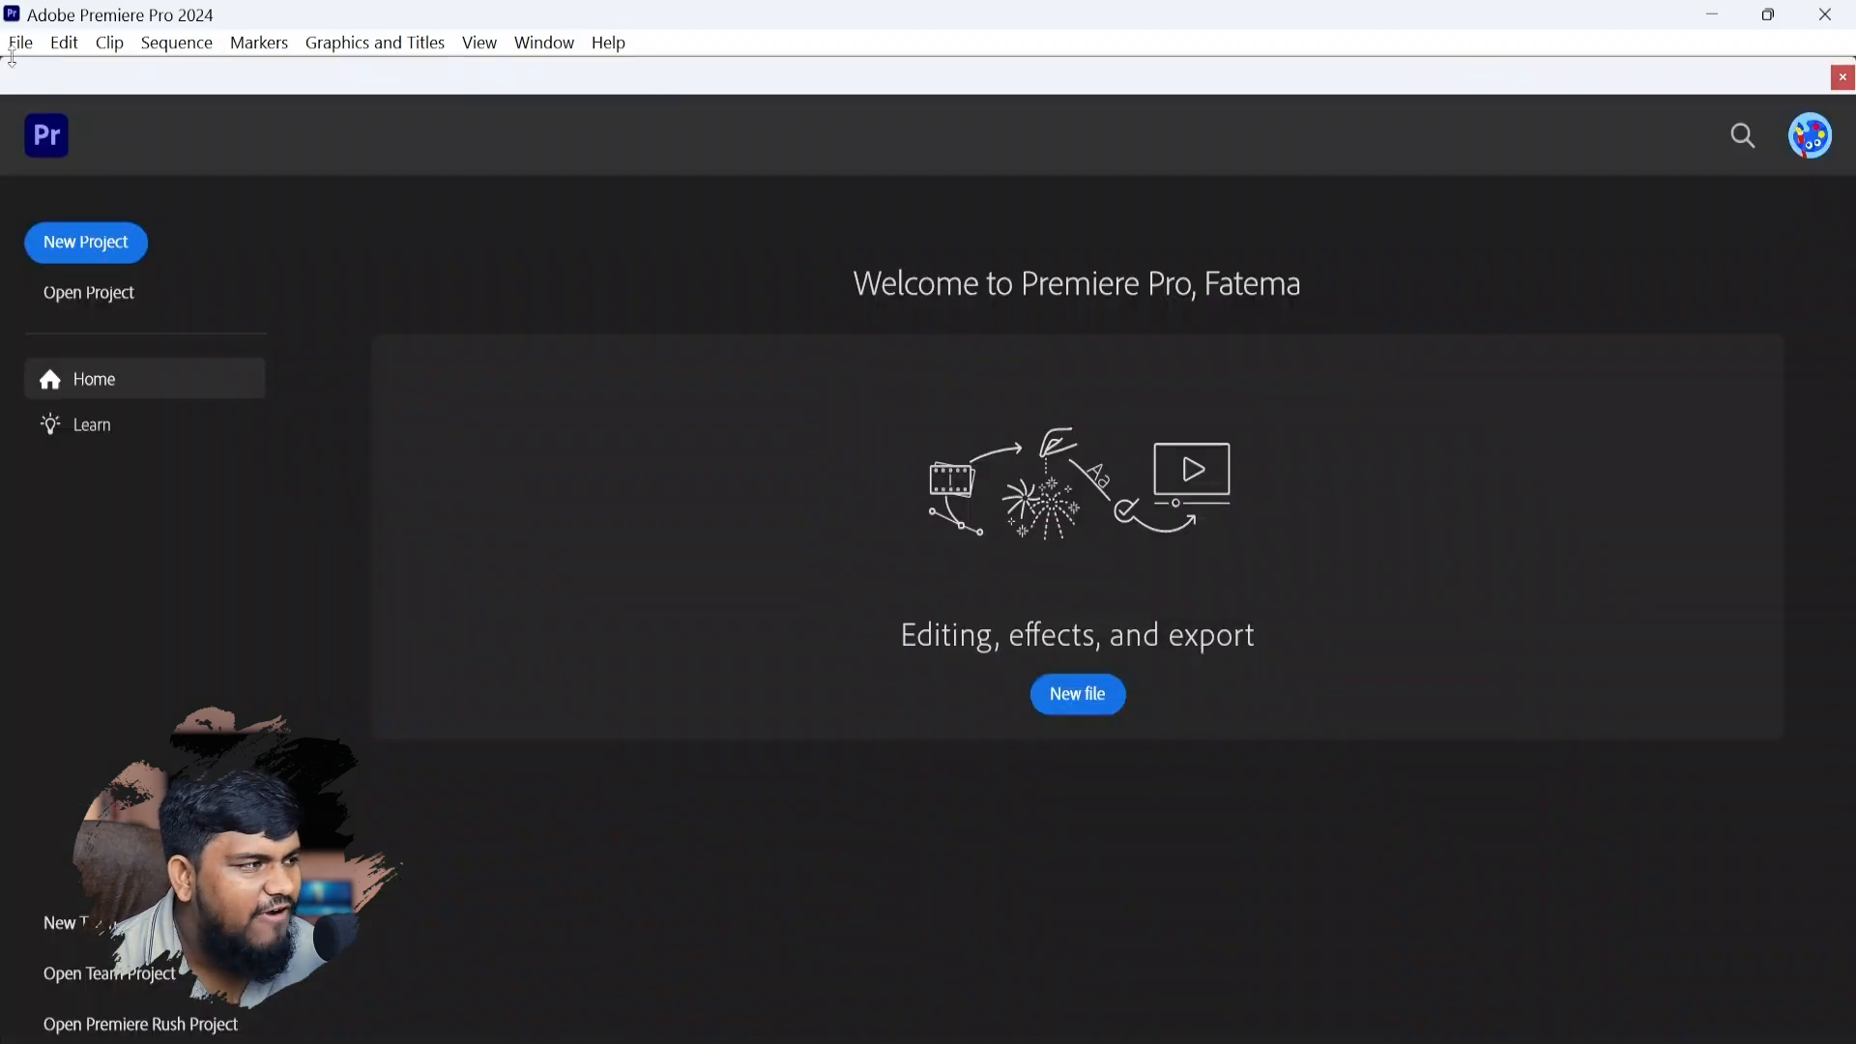
left_click(18, 46)
mouse_move(92, 84)
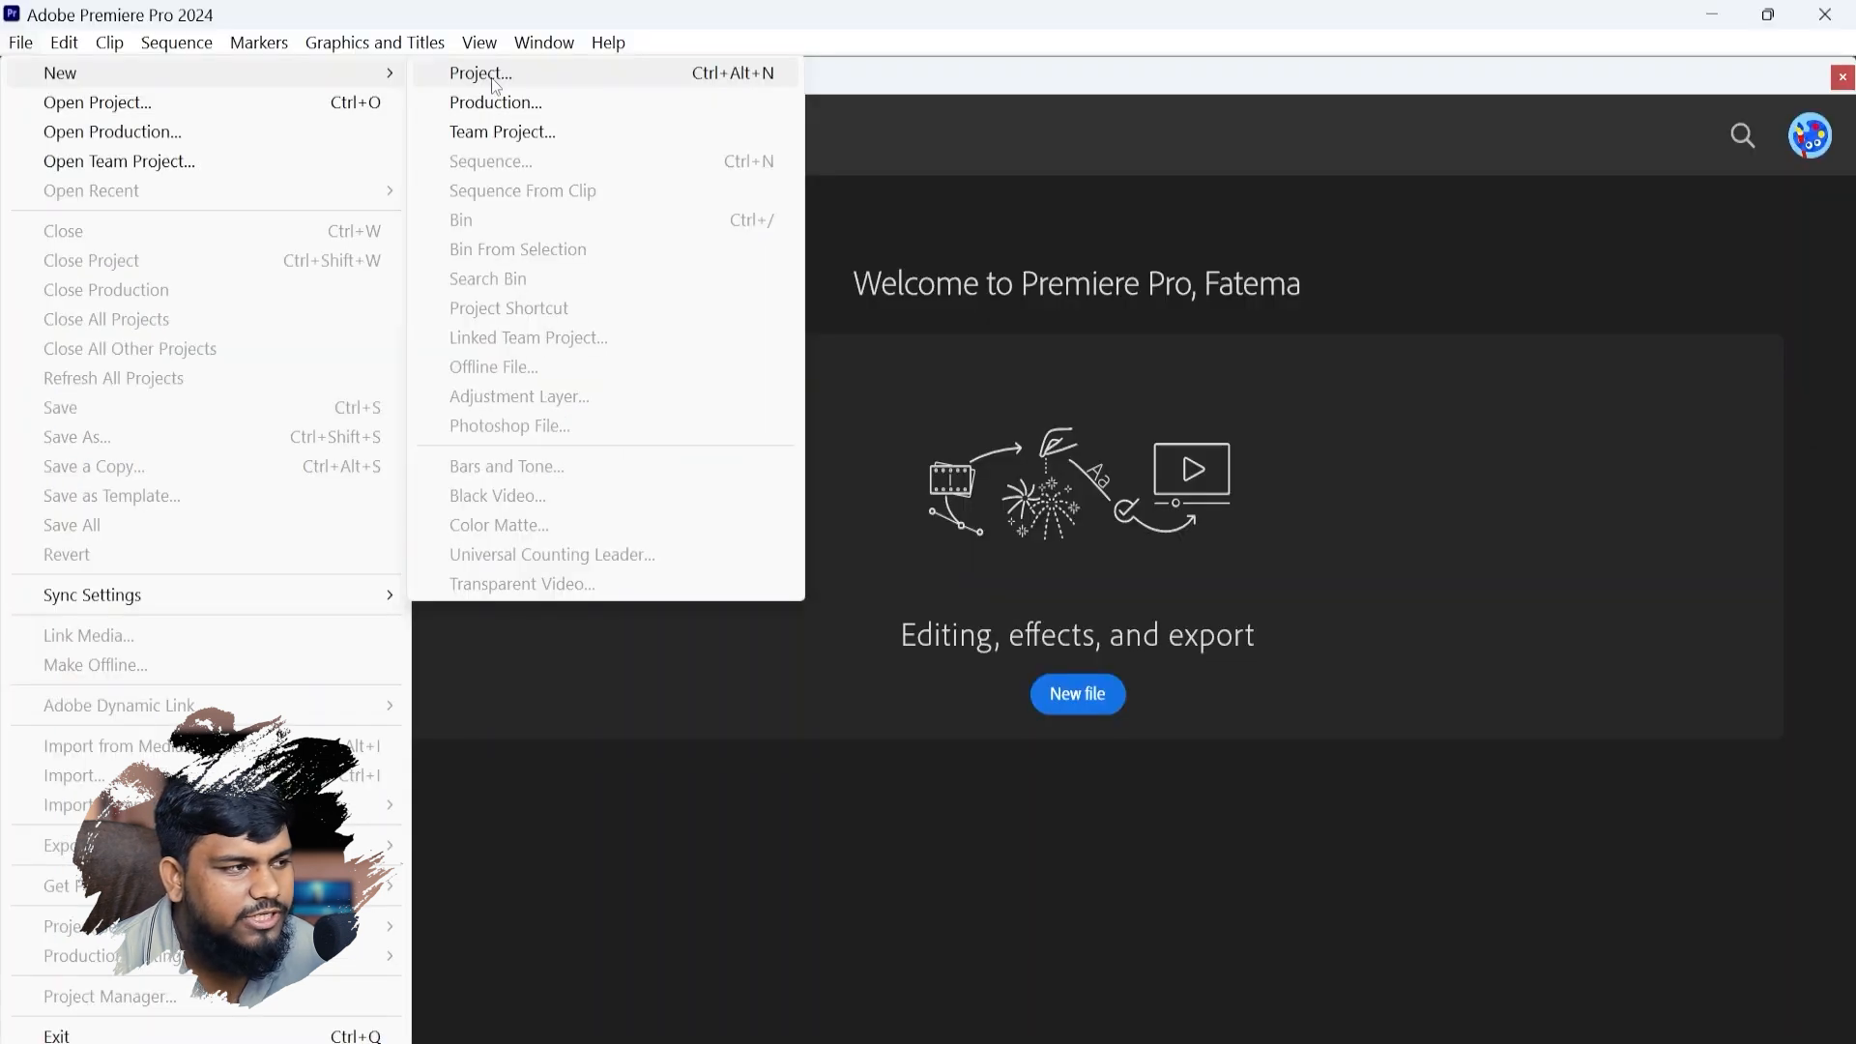
left_click(851, 114)
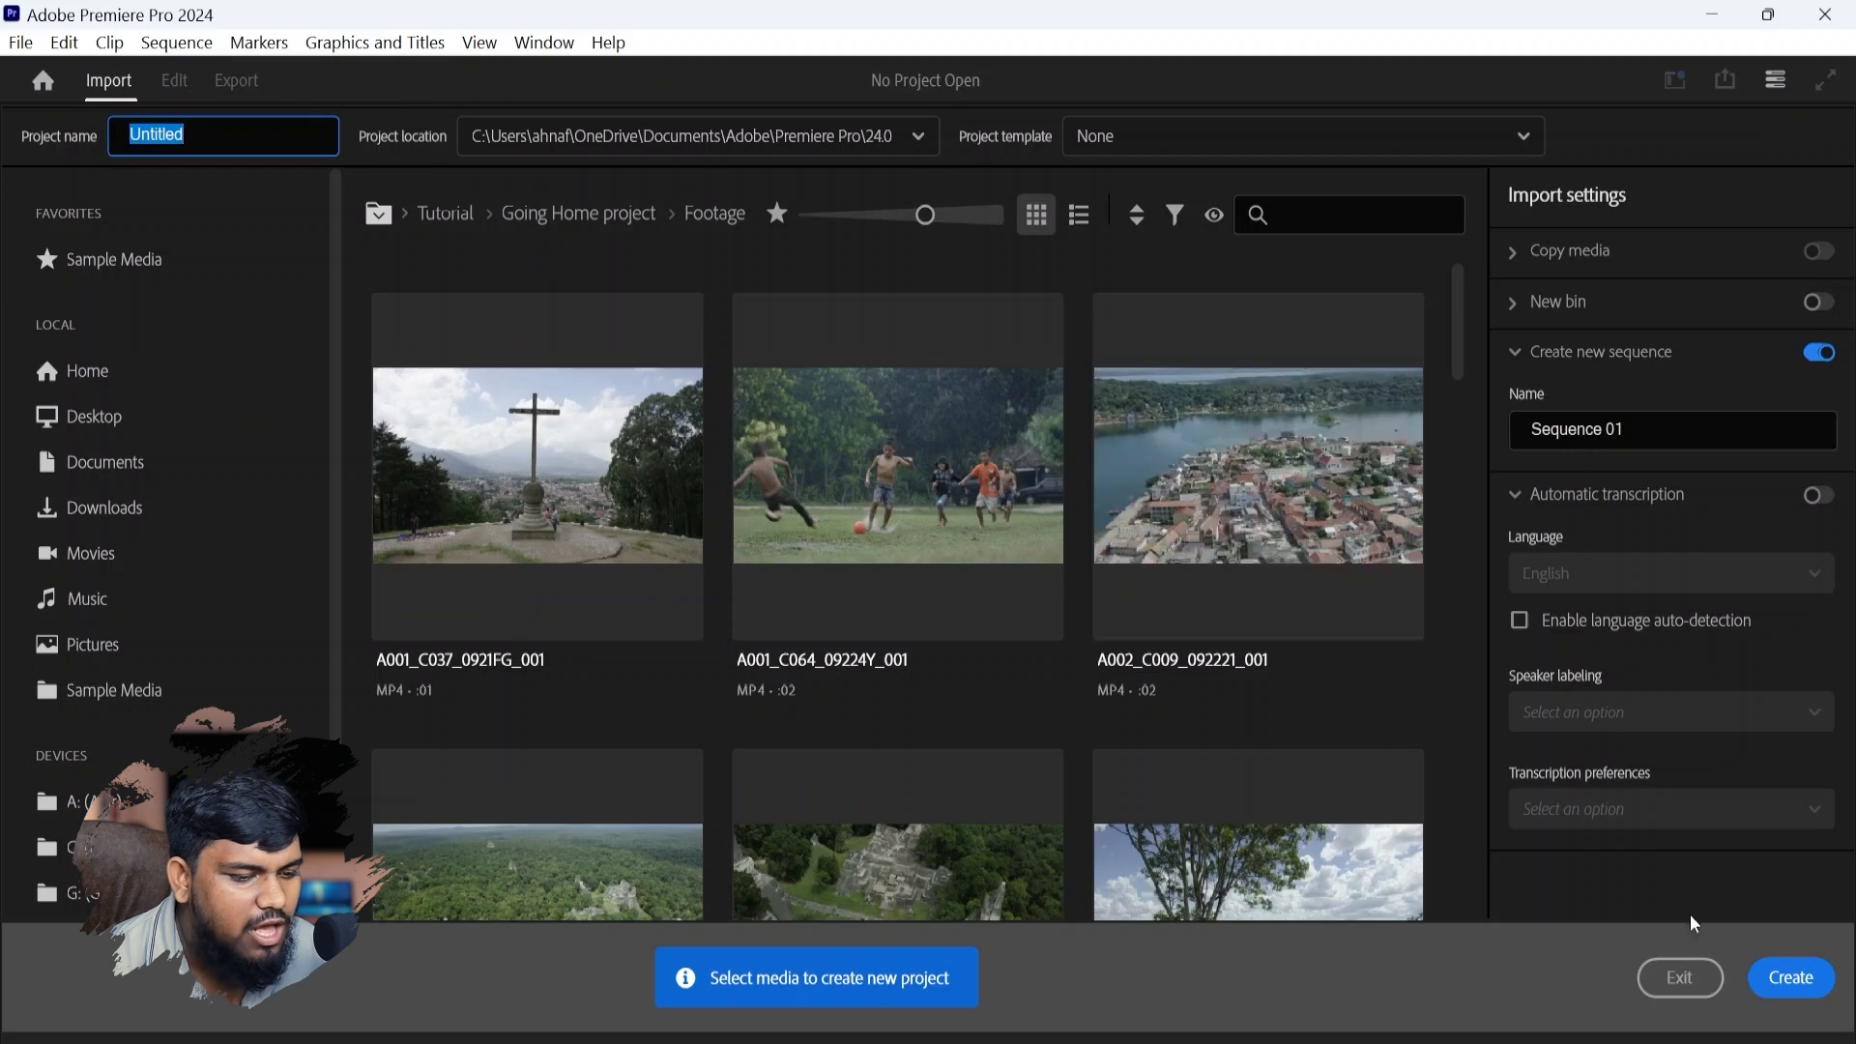
left_click(1674, 976)
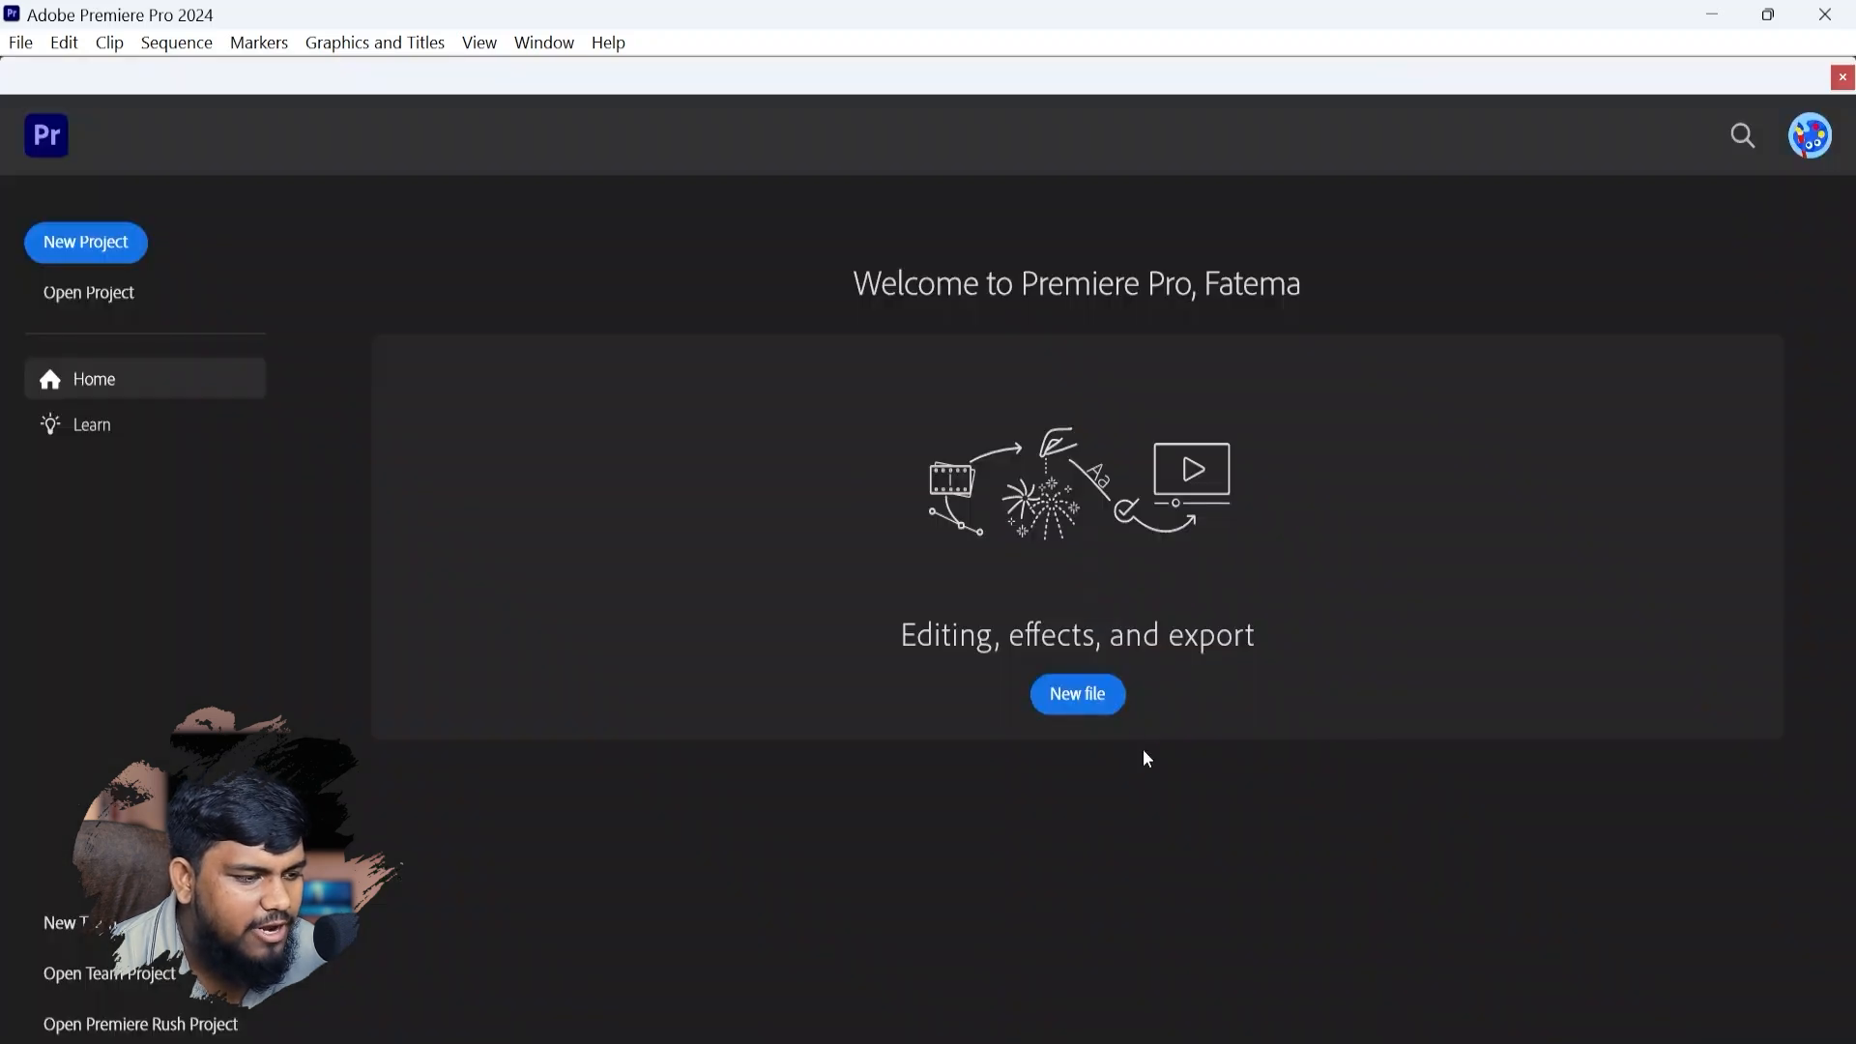
left_click(1083, 698)
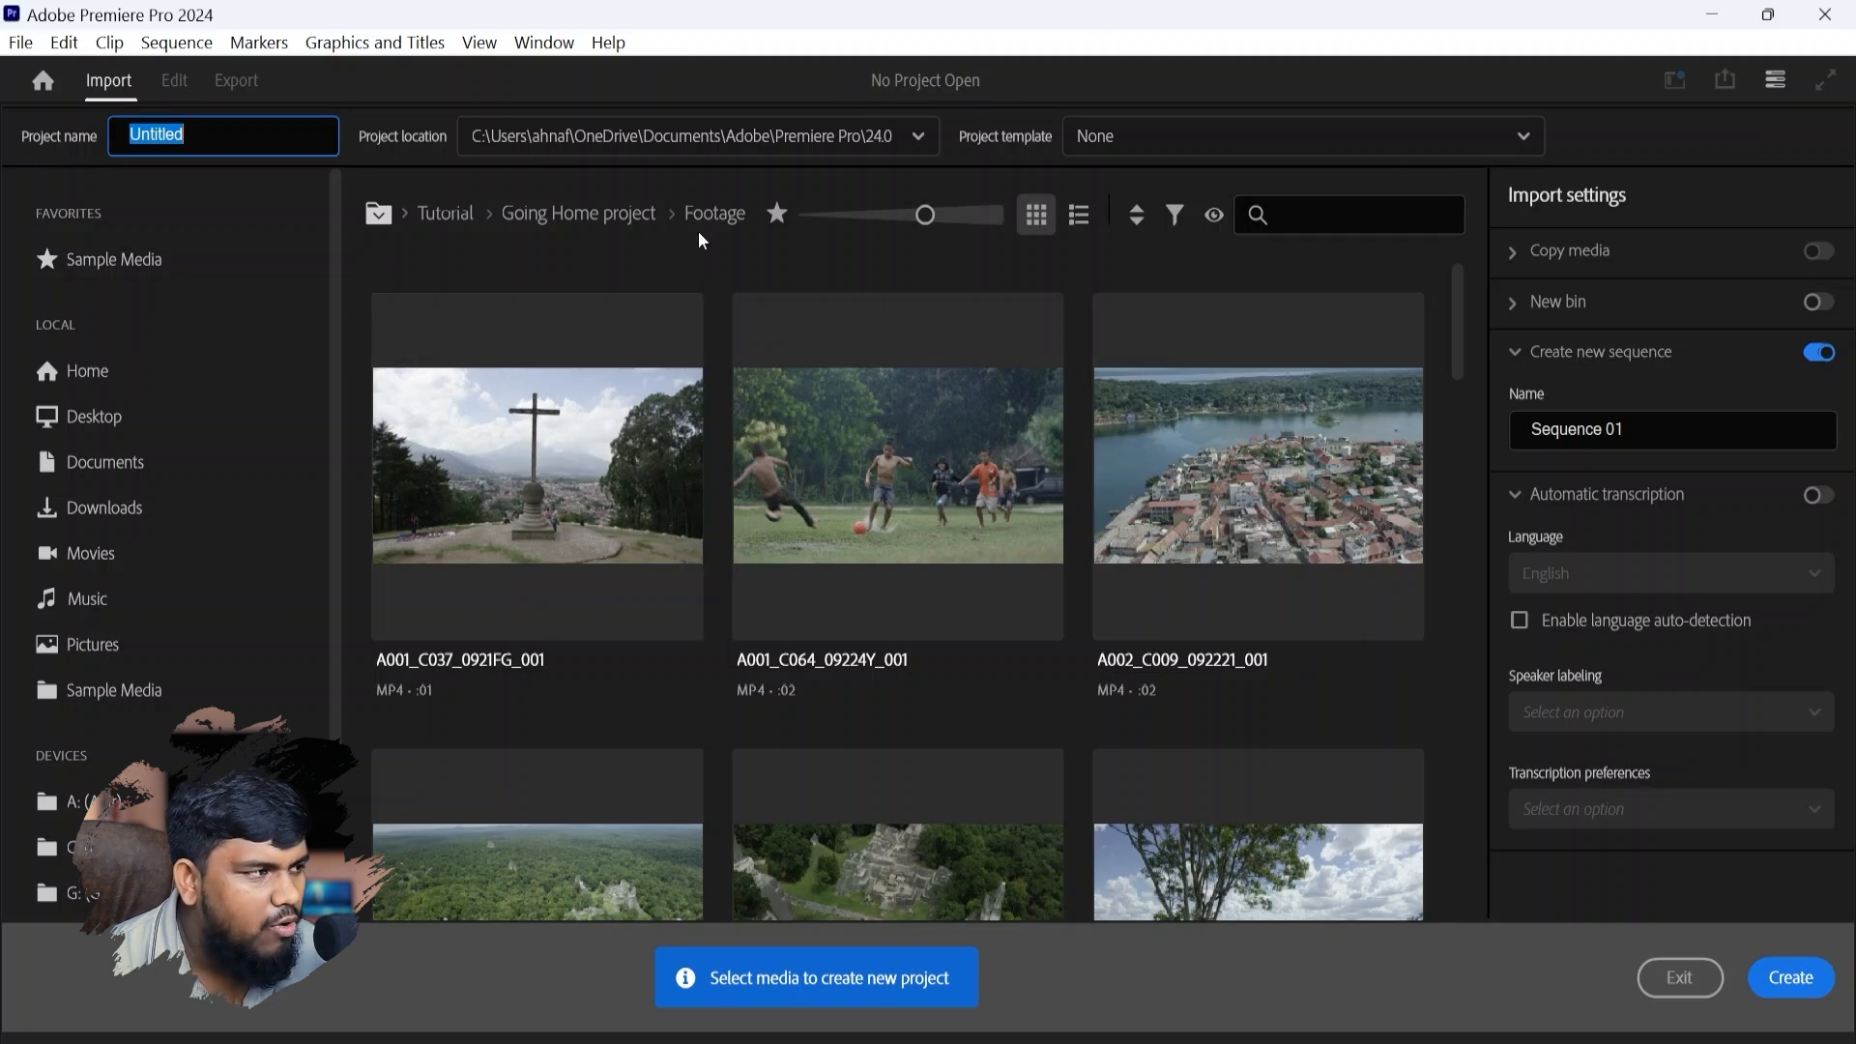
left_click(43, 80)
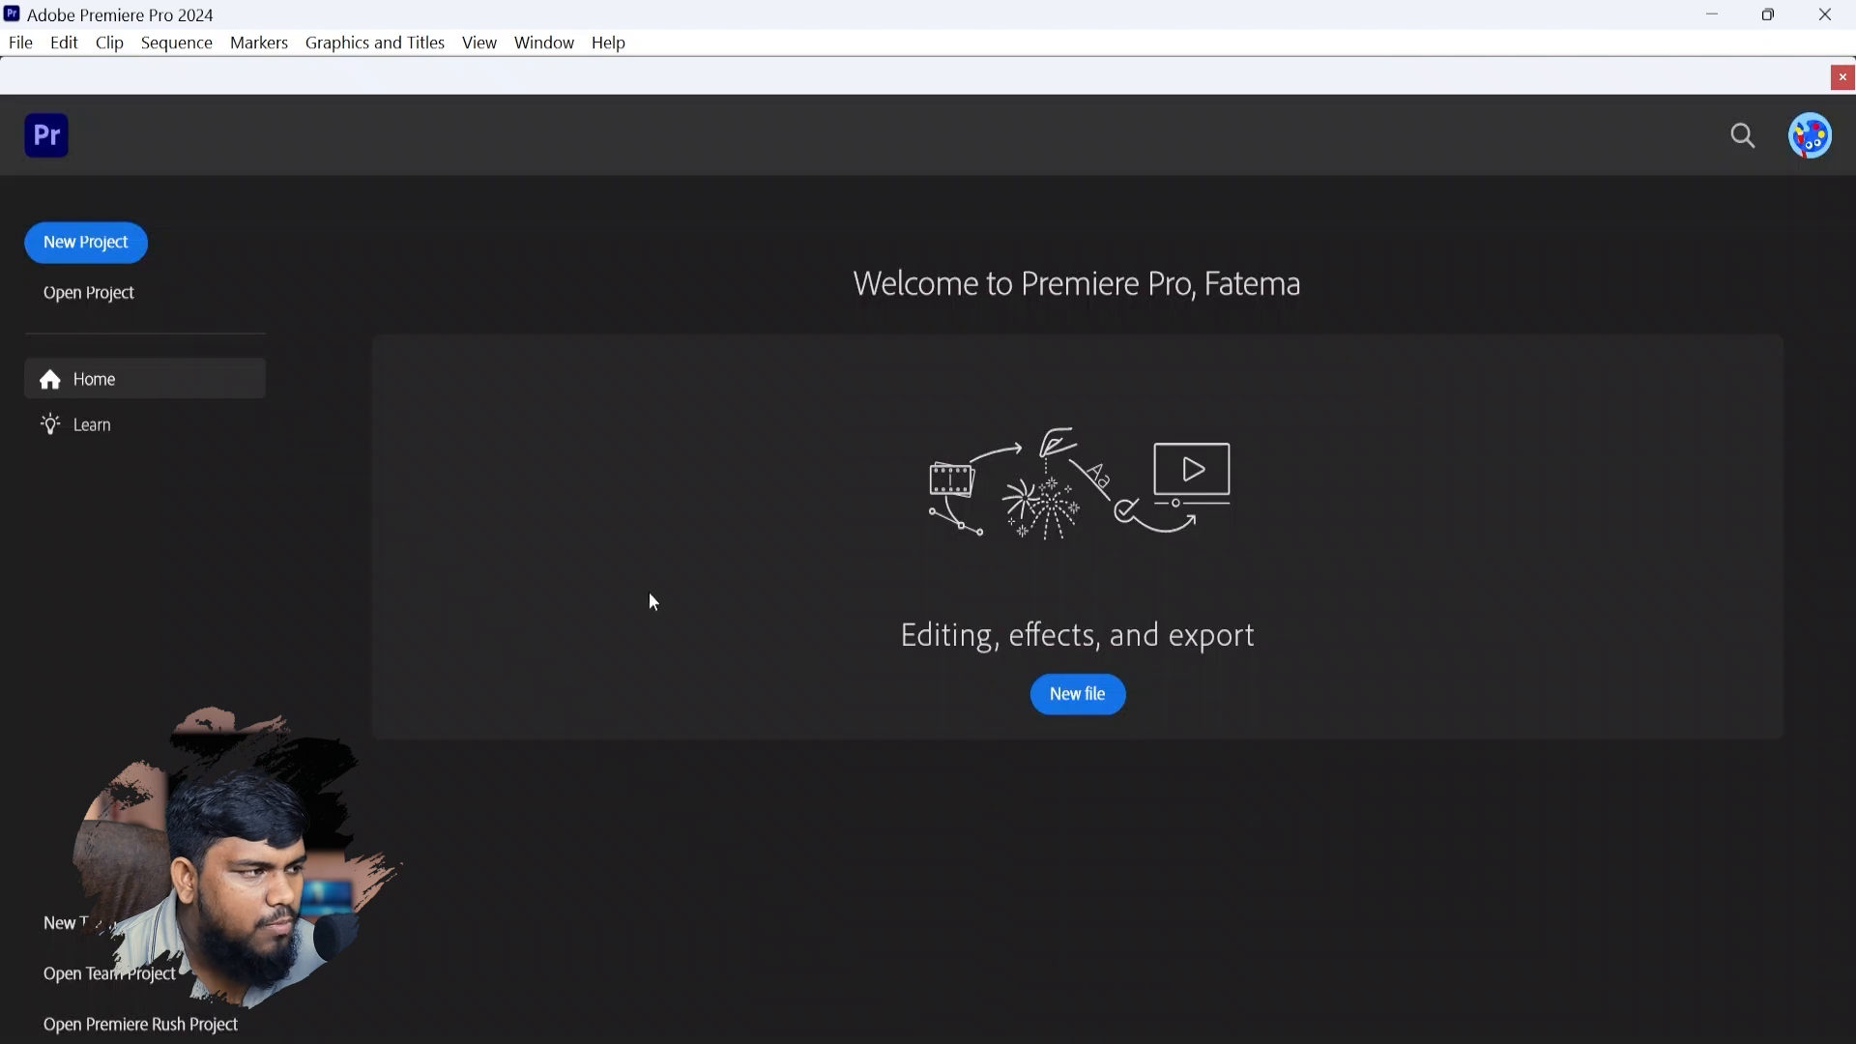
left_click(97, 245)
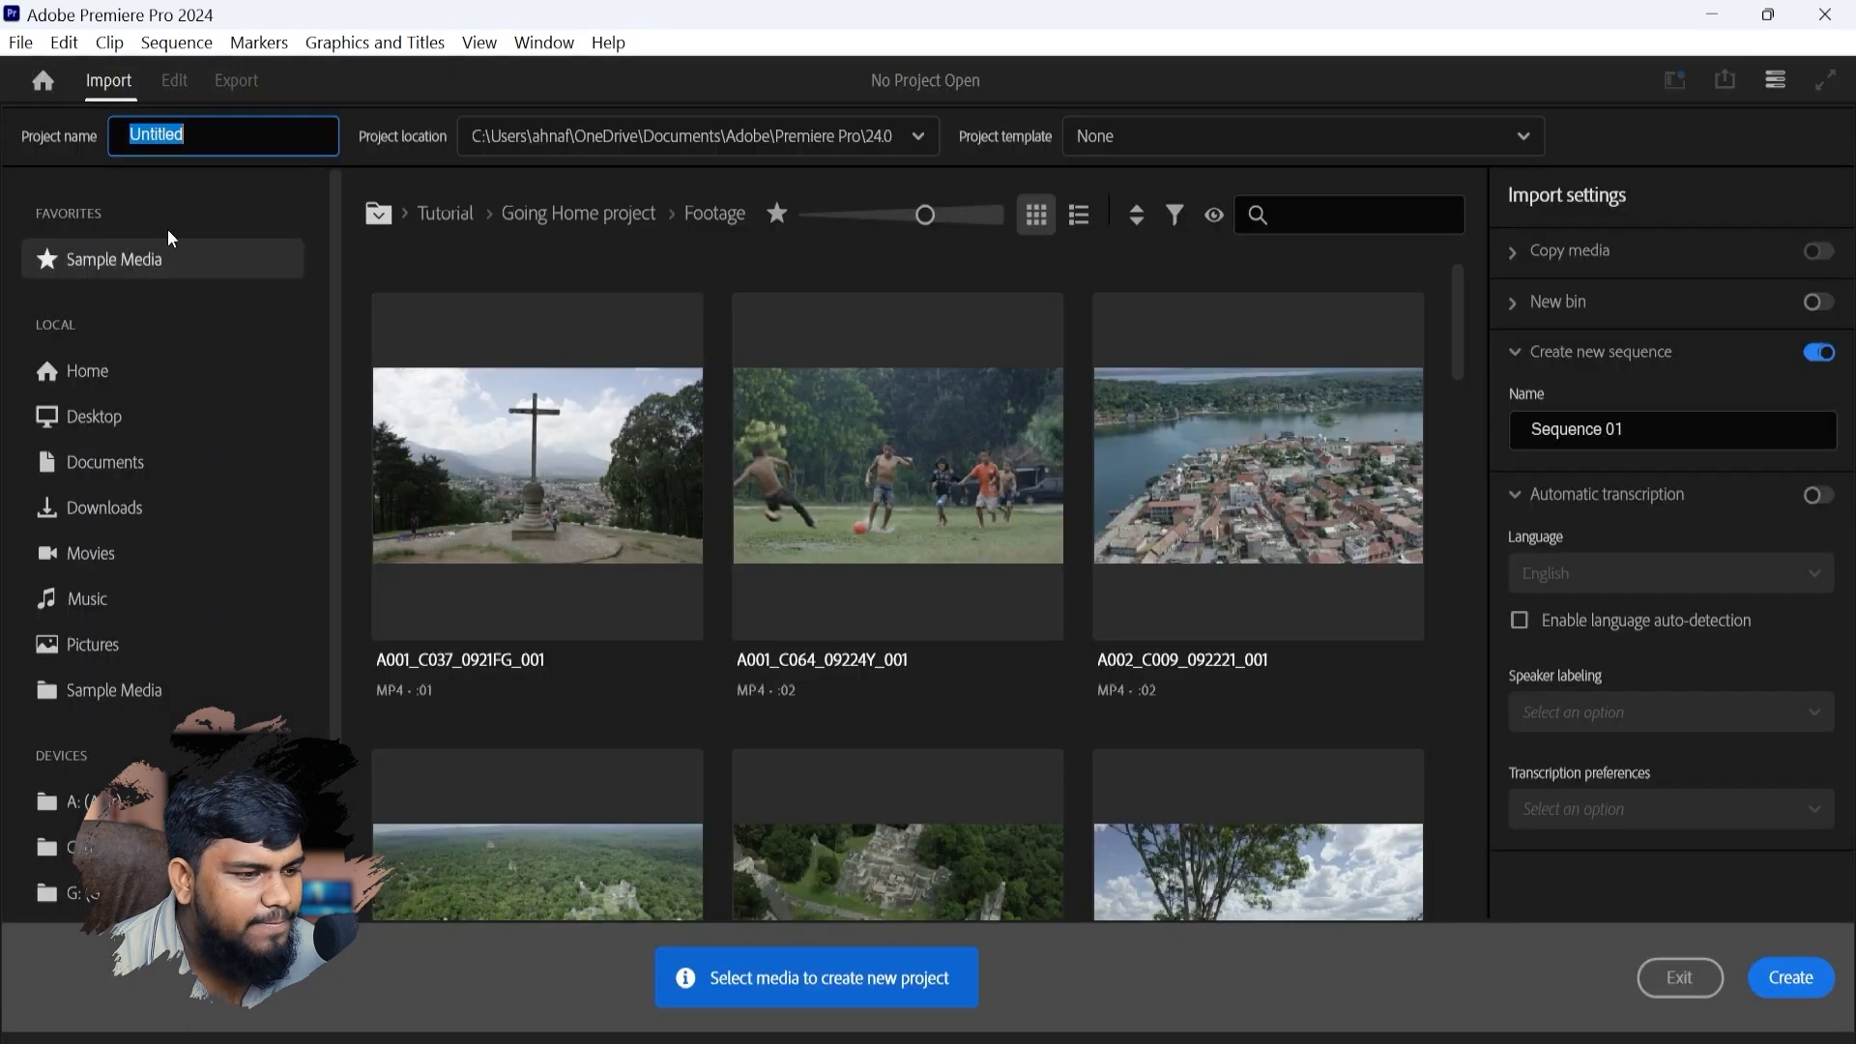
left_click(1677, 977)
left_click(20, 42)
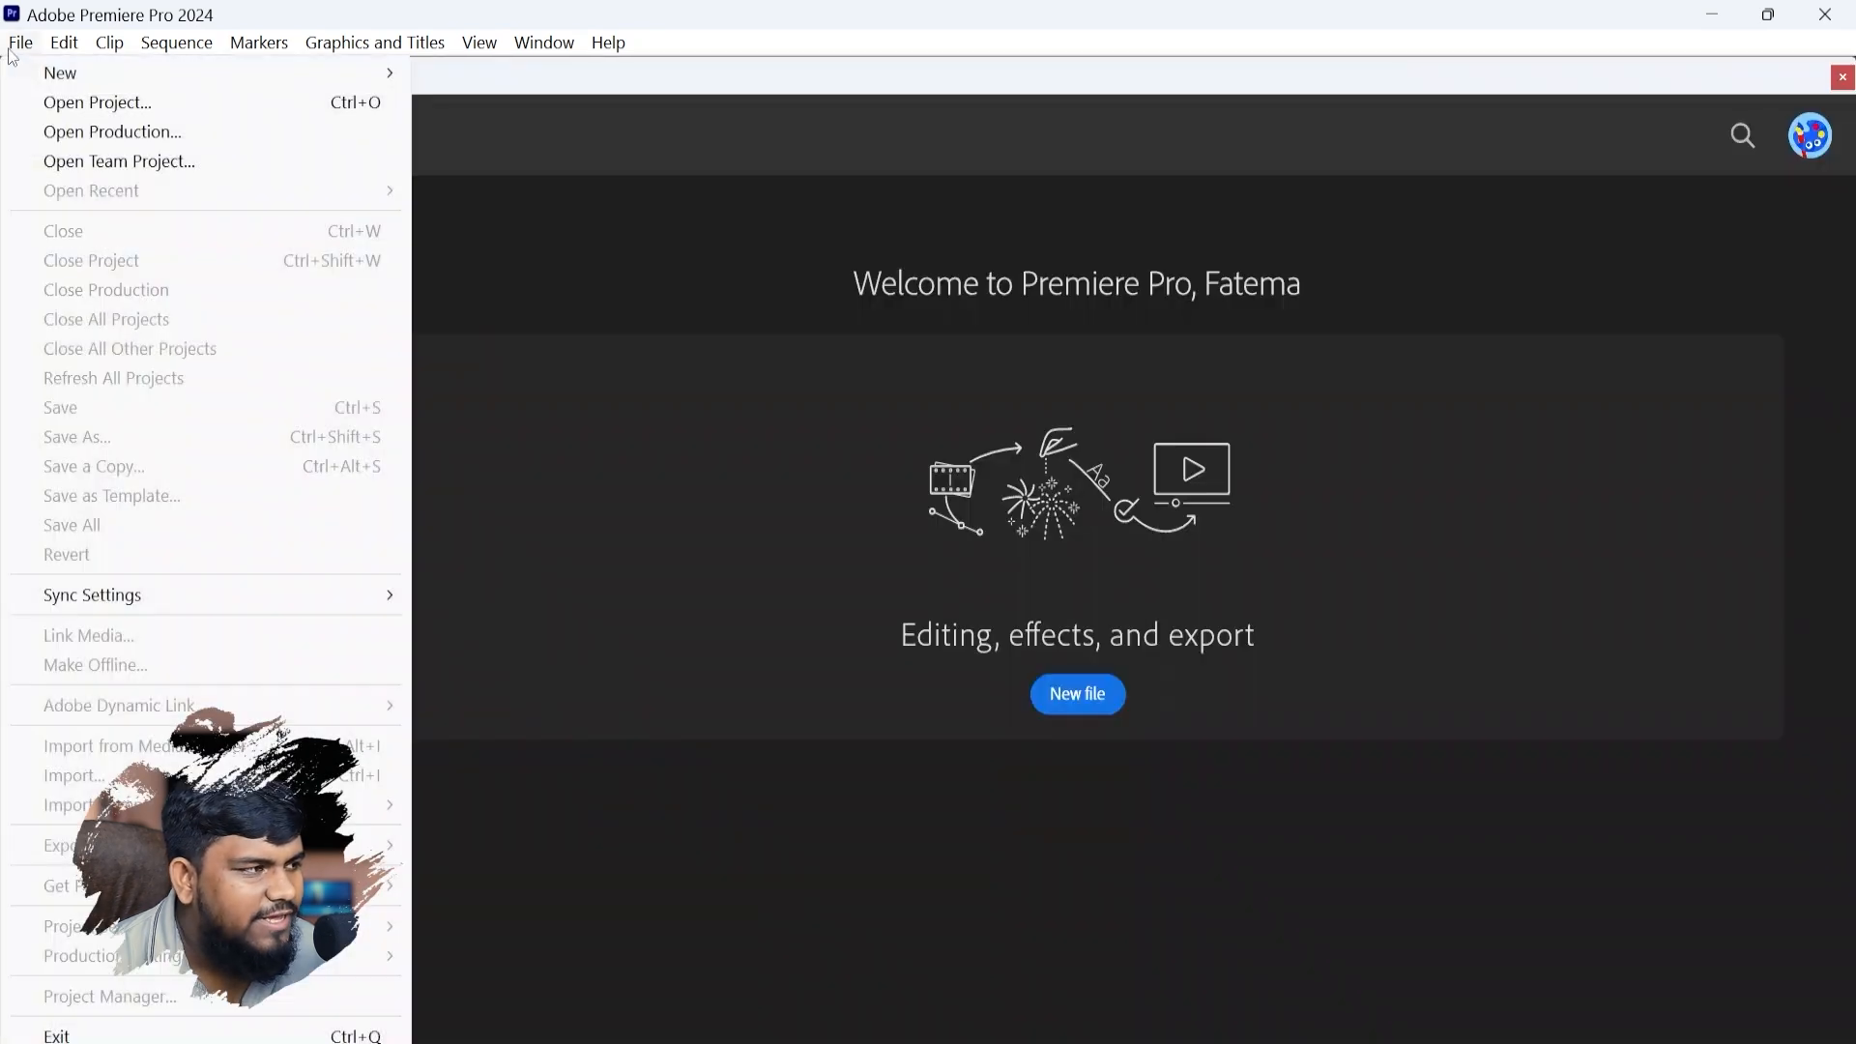
mouse_move(50, 83)
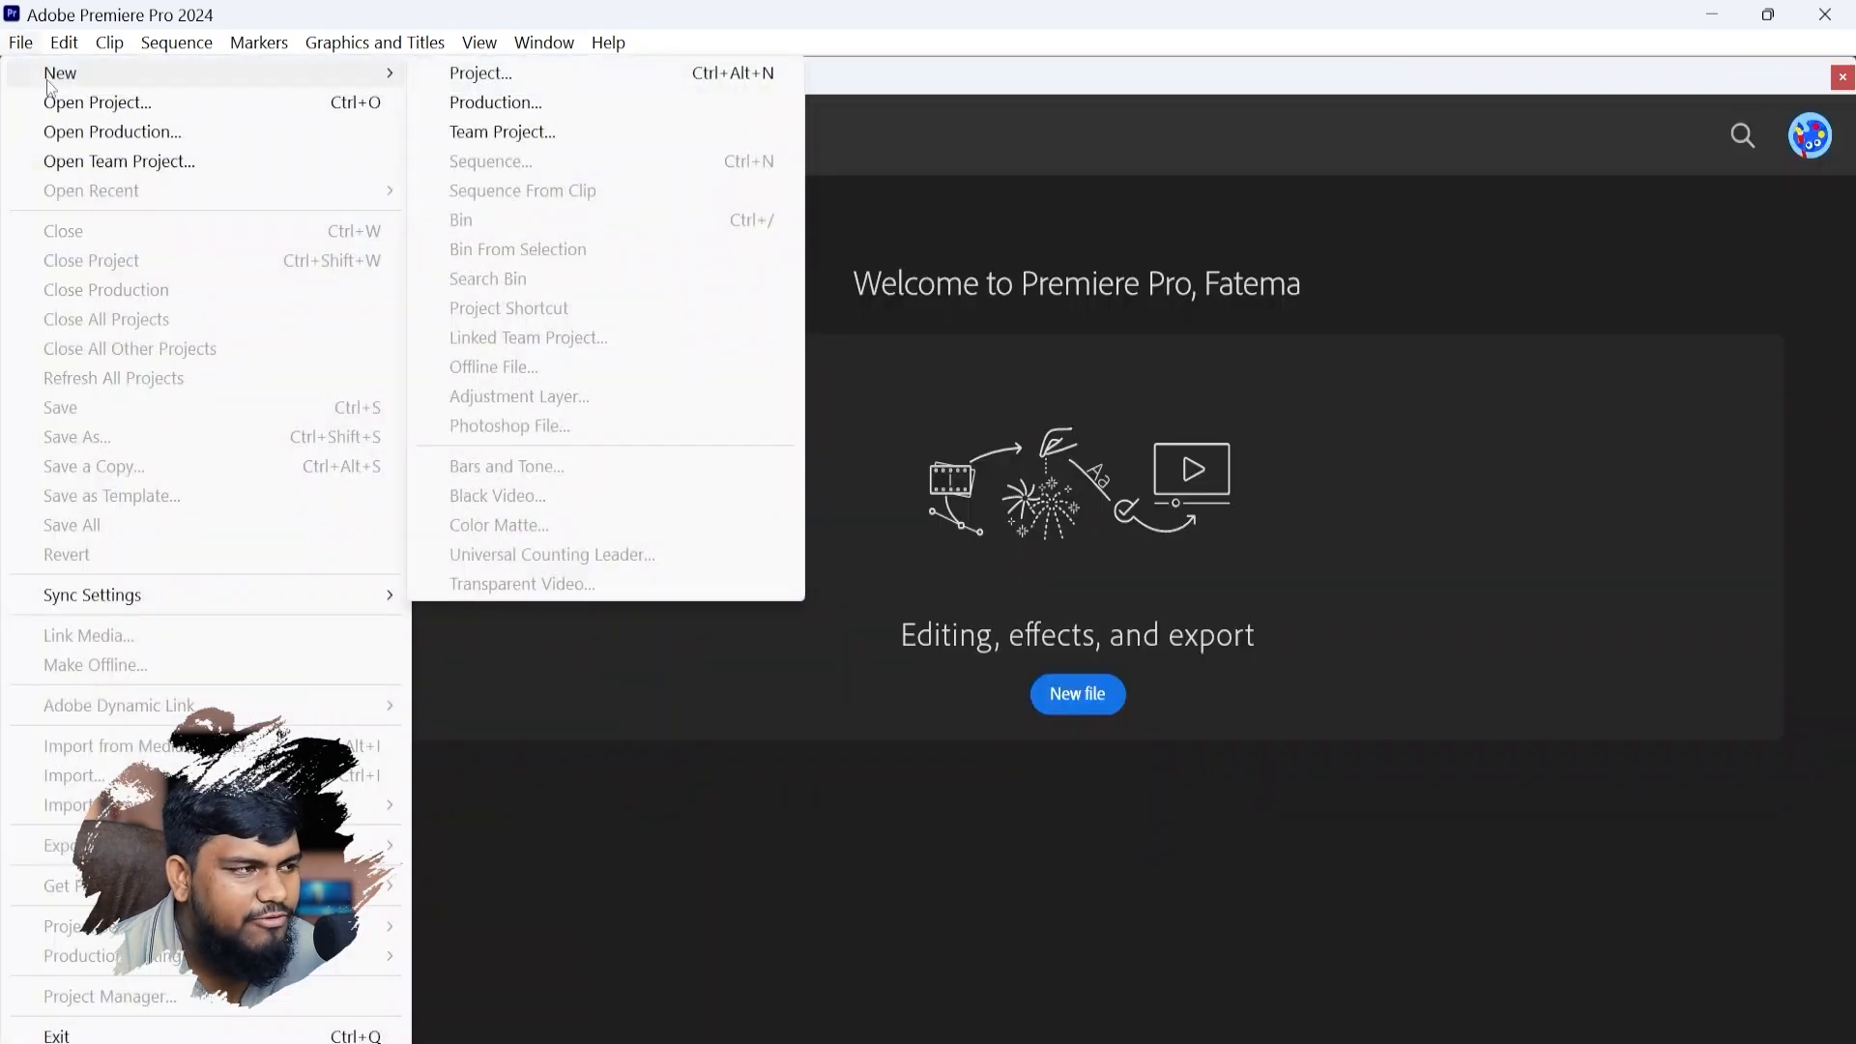
left_click(478, 74)
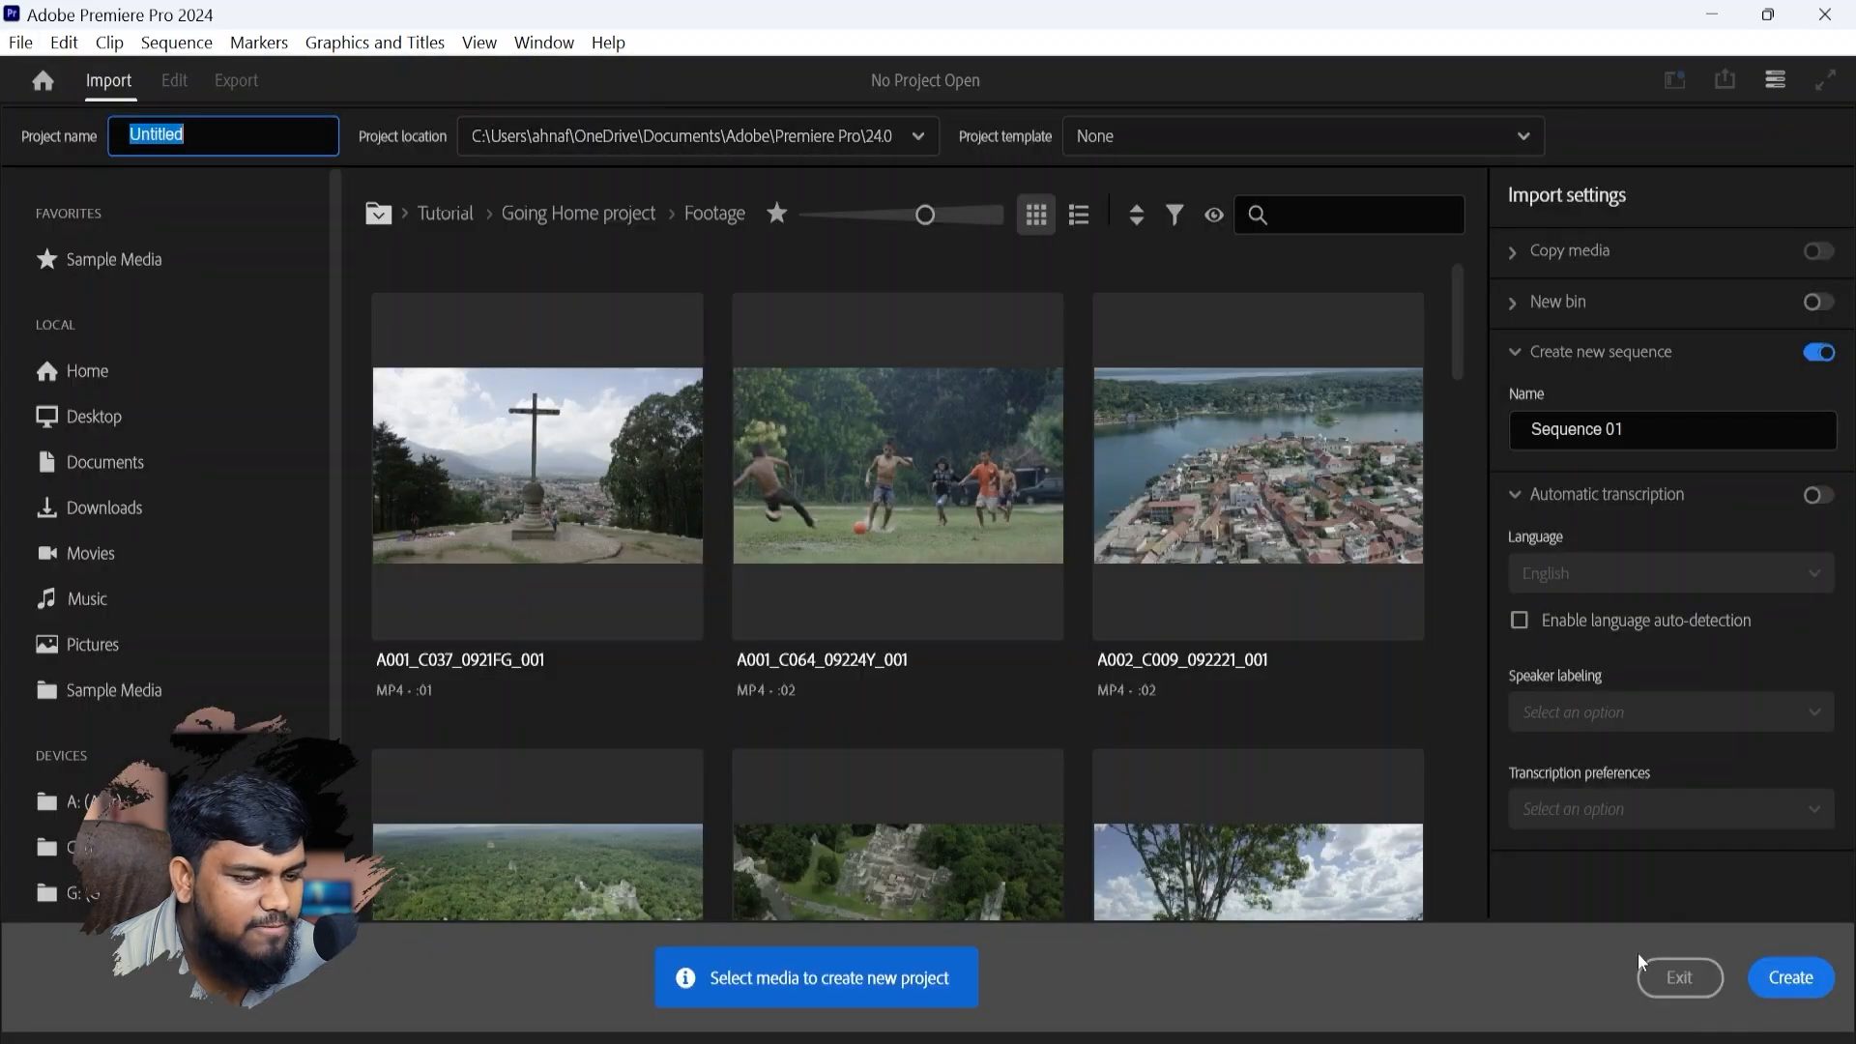
left_click(1679, 976)
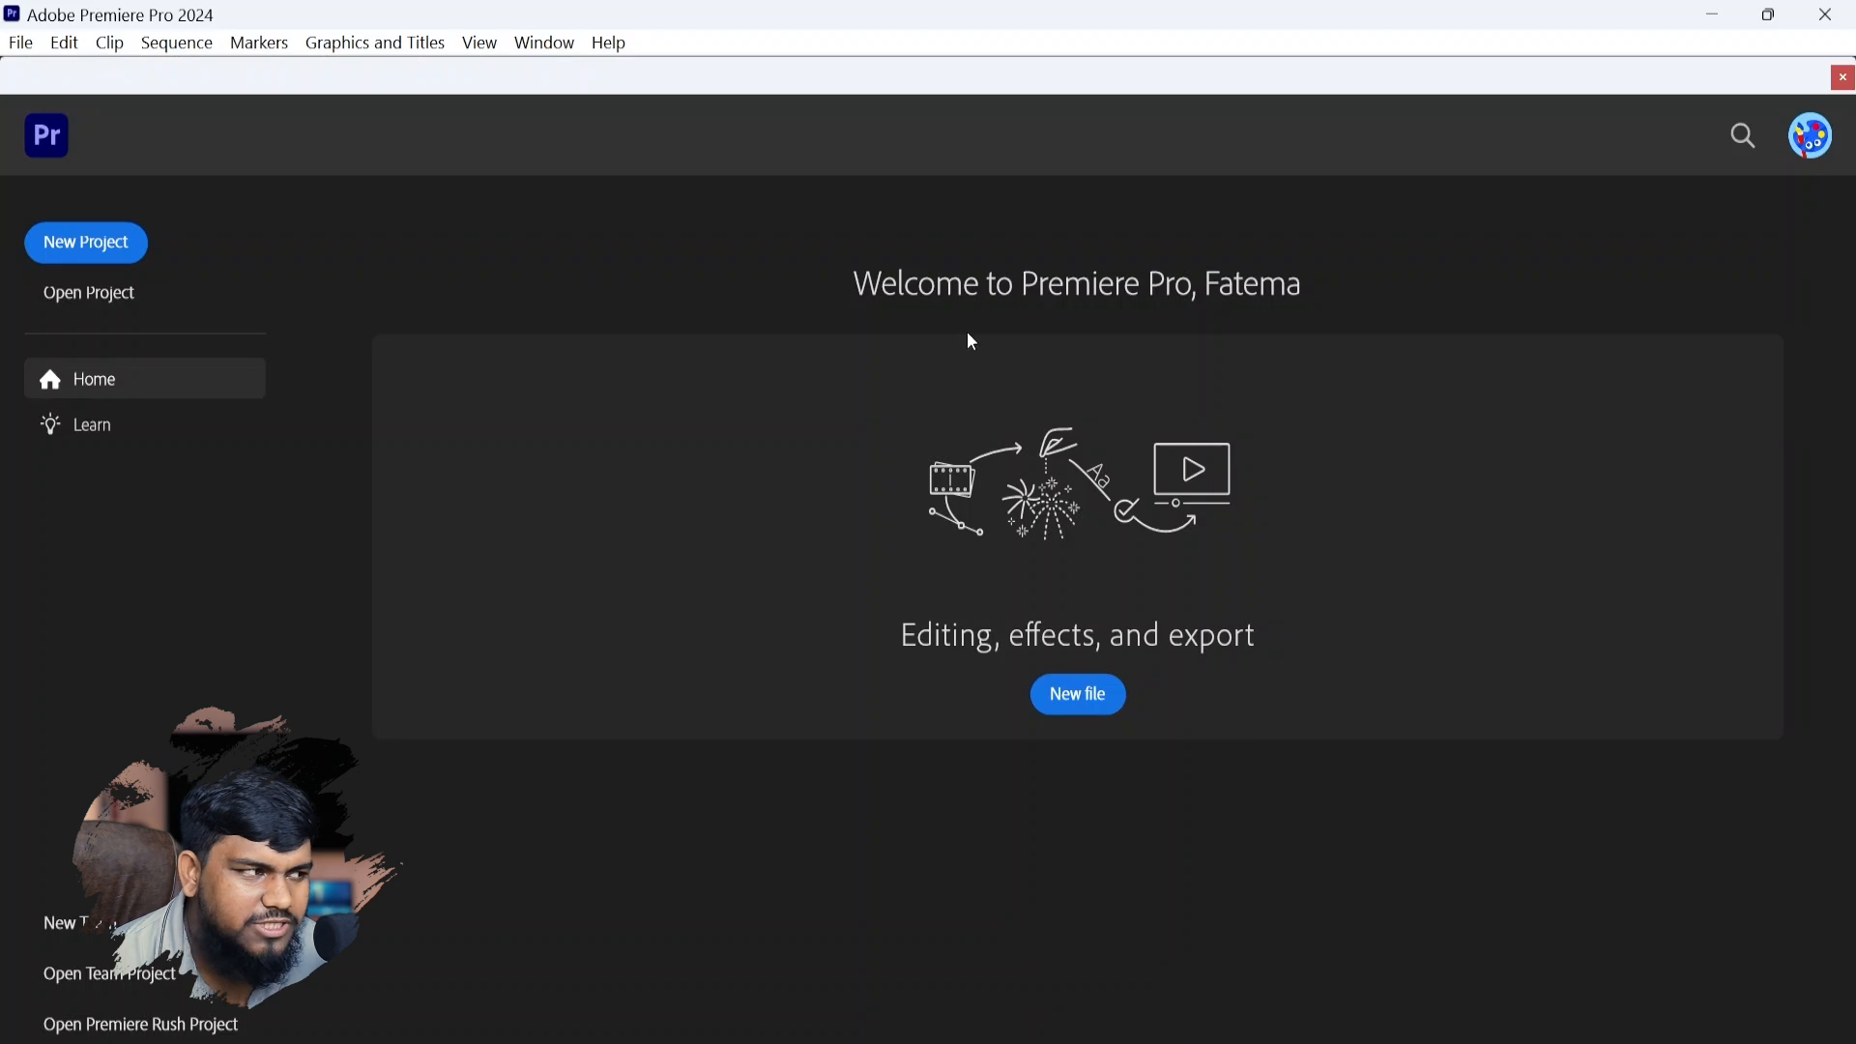
- Start a new project and name it "1st class"
left_click(75, 237)
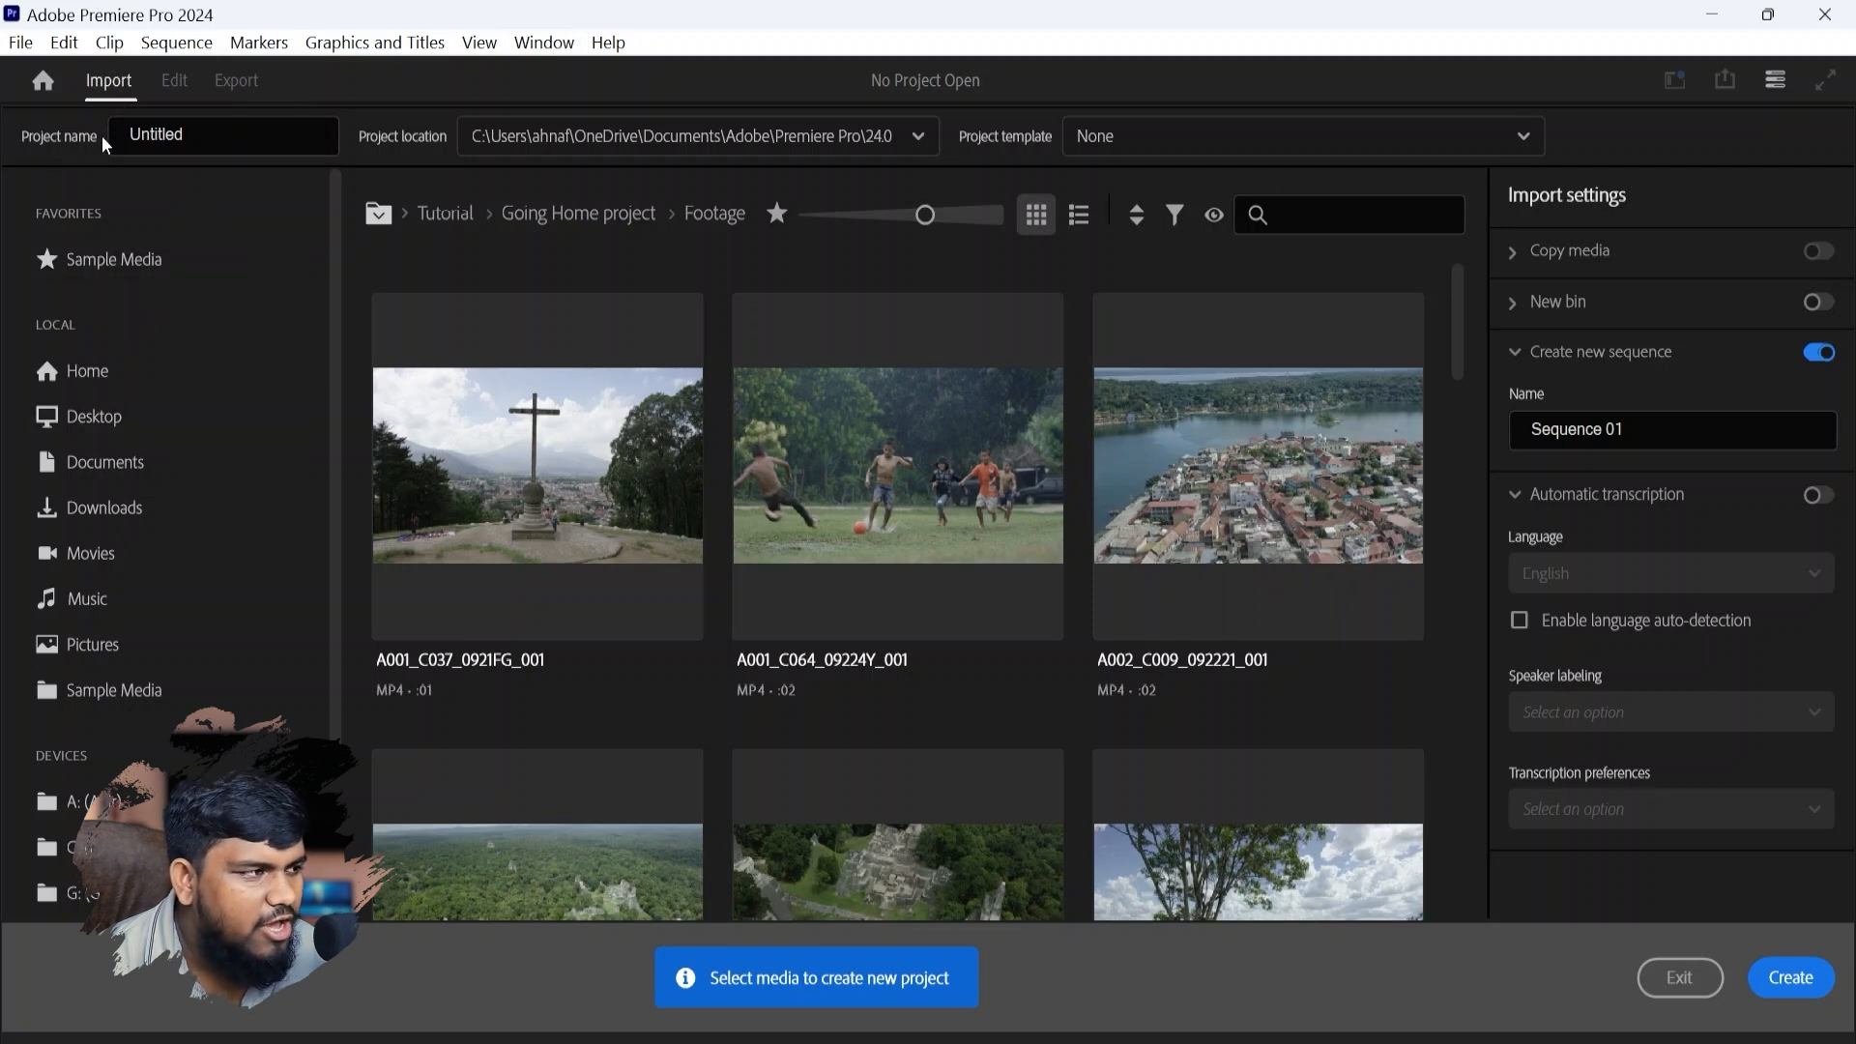
left_click(214, 142)
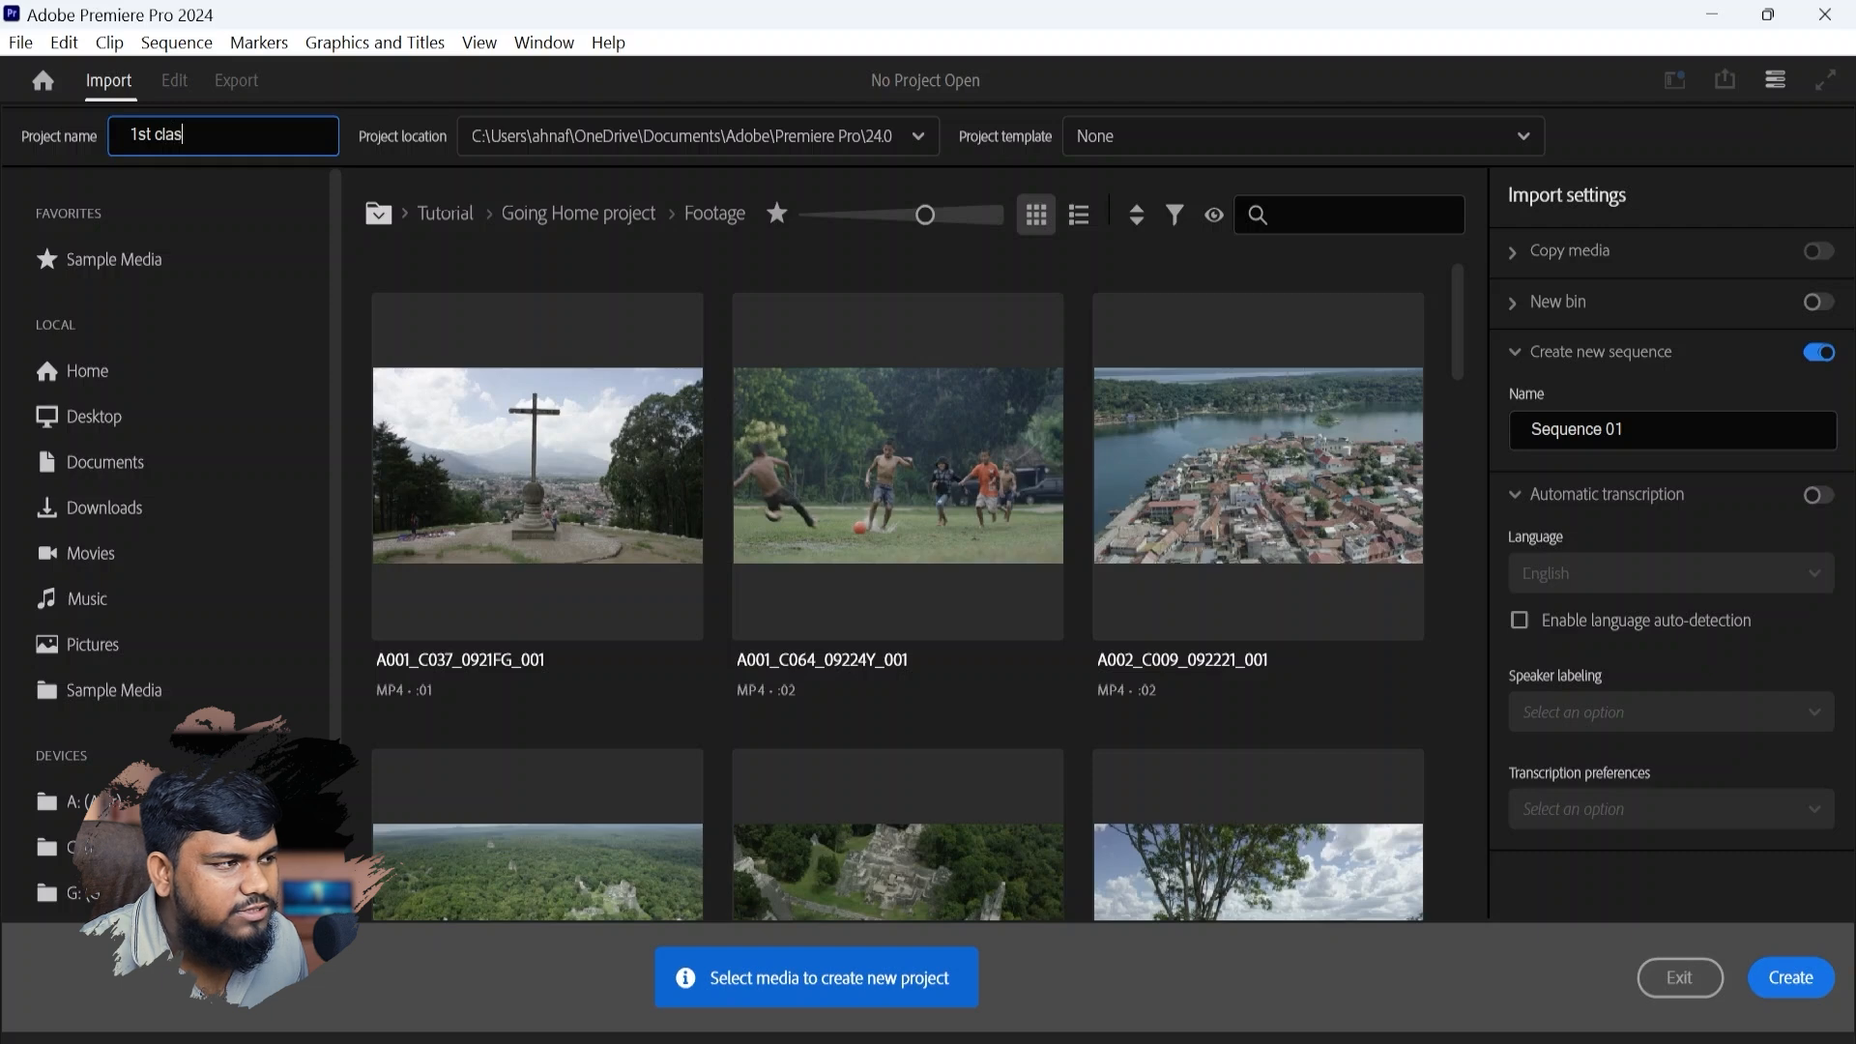
type("s")
left_click(384, 160)
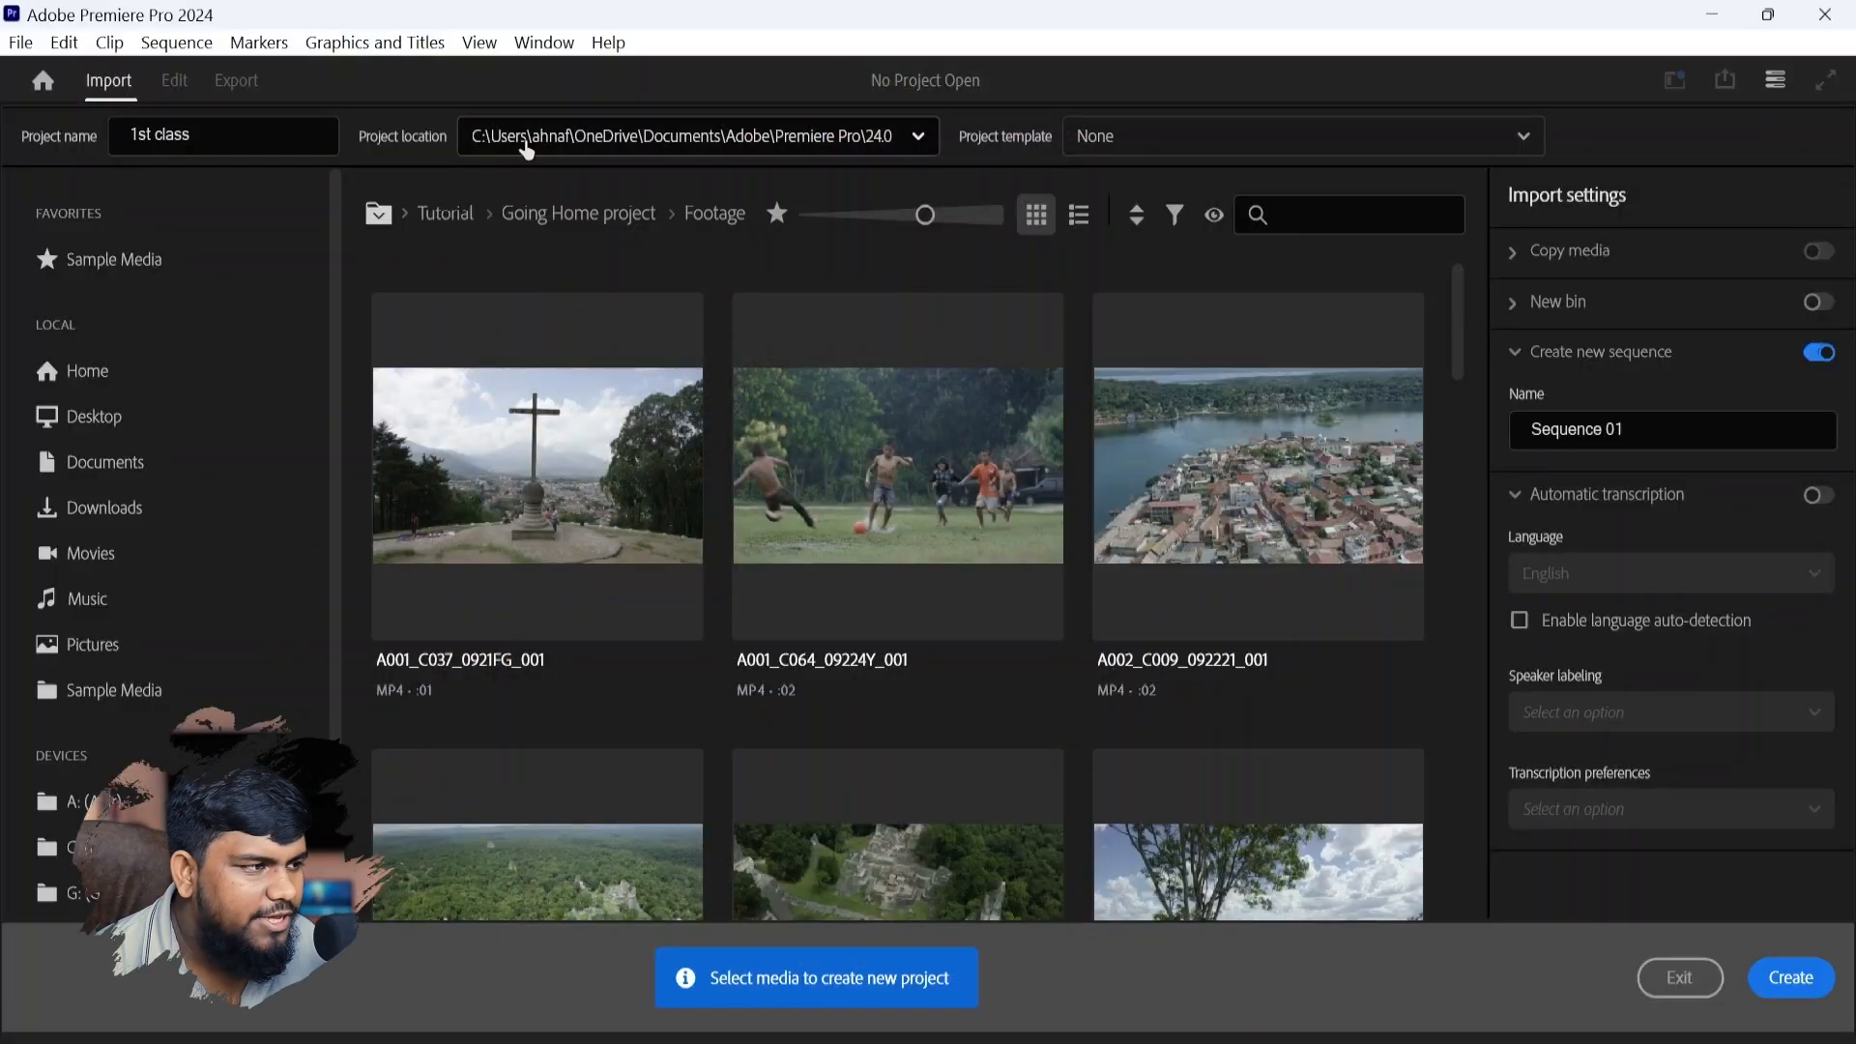
- Set the project location to the Video folder on the NOOR Work (N:) drive
left_click(588, 142)
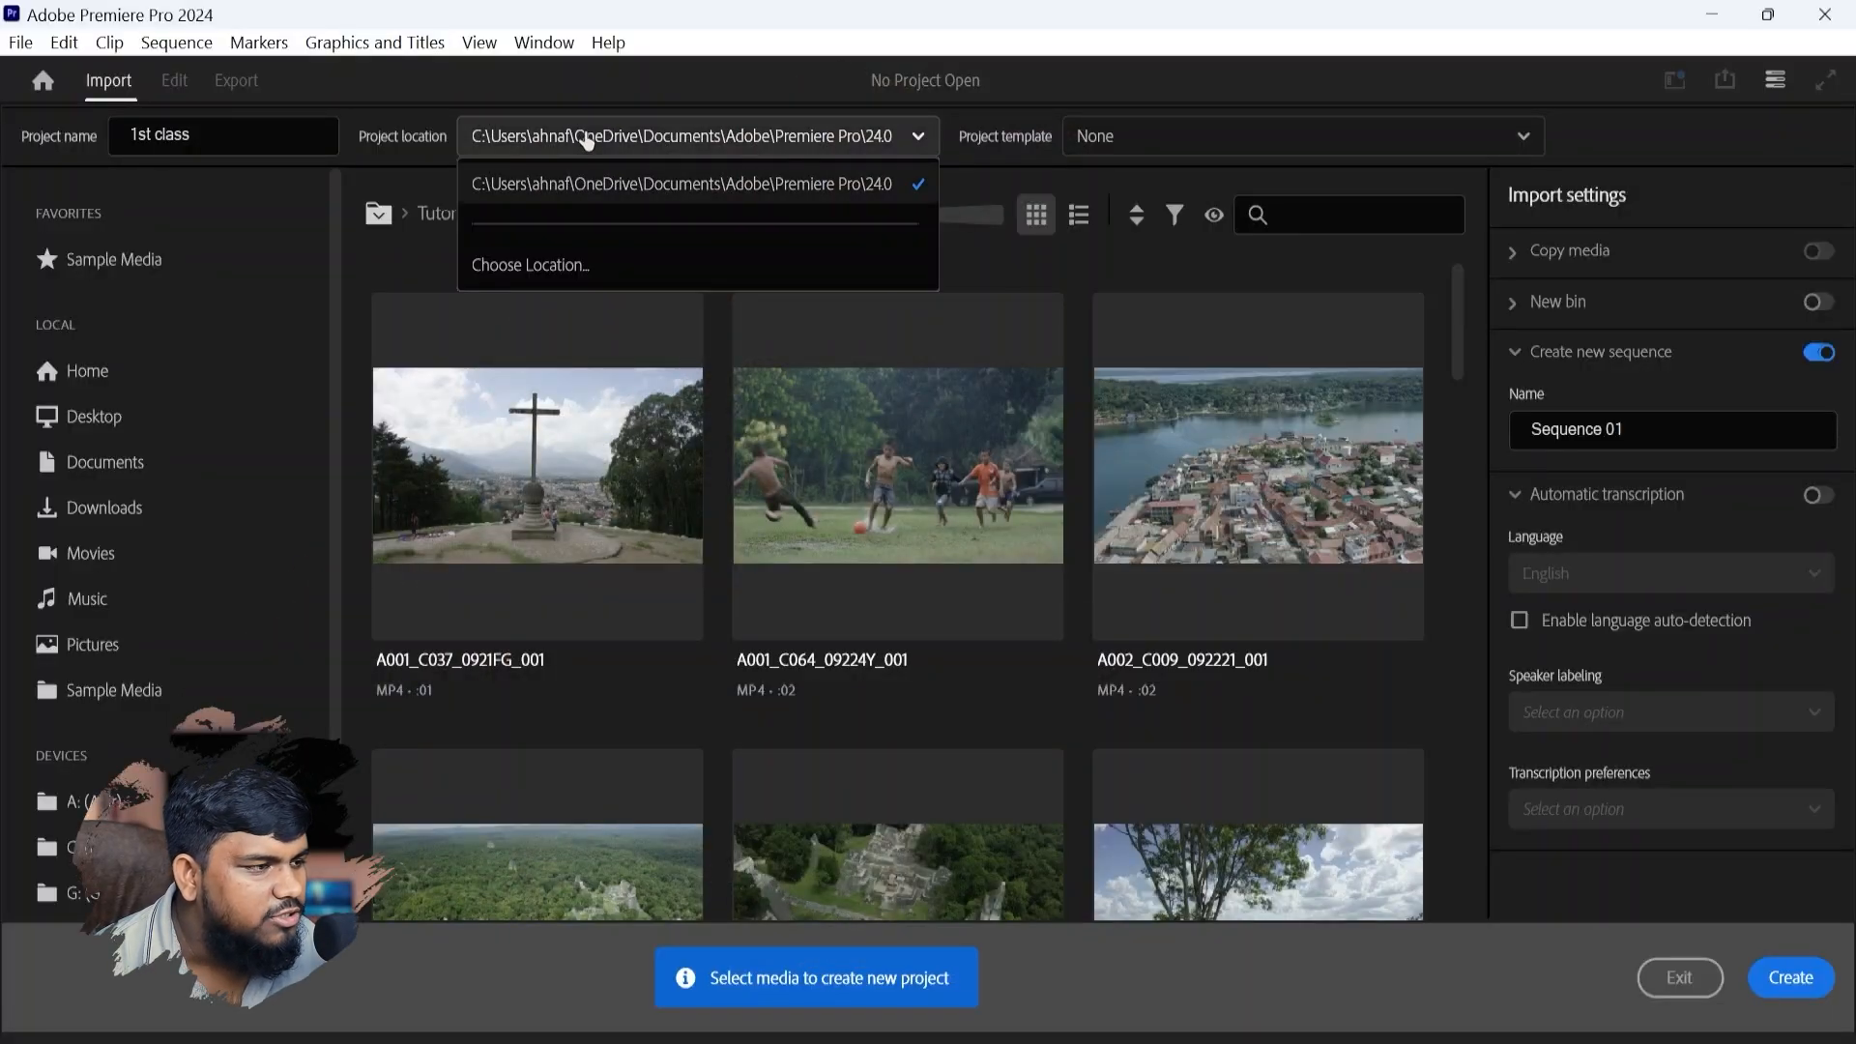
left_click(530, 265)
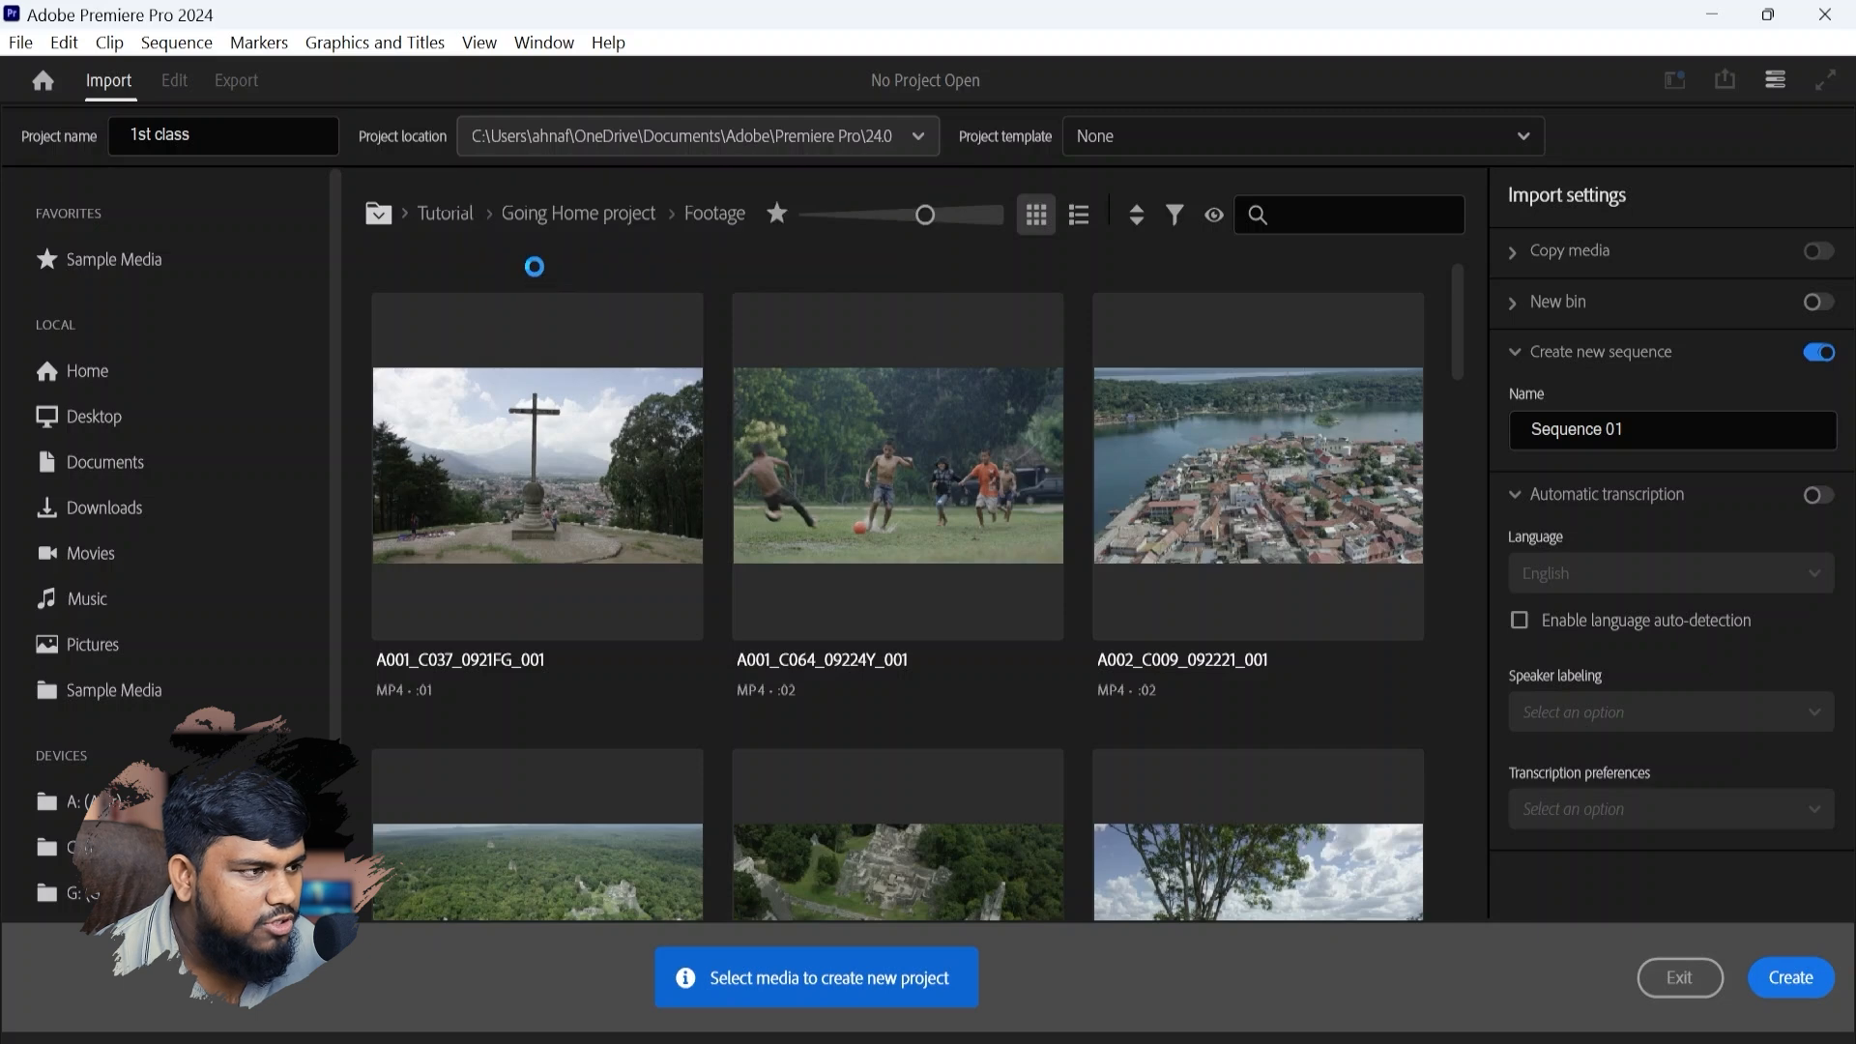
scroll(161, 370, "down", 5)
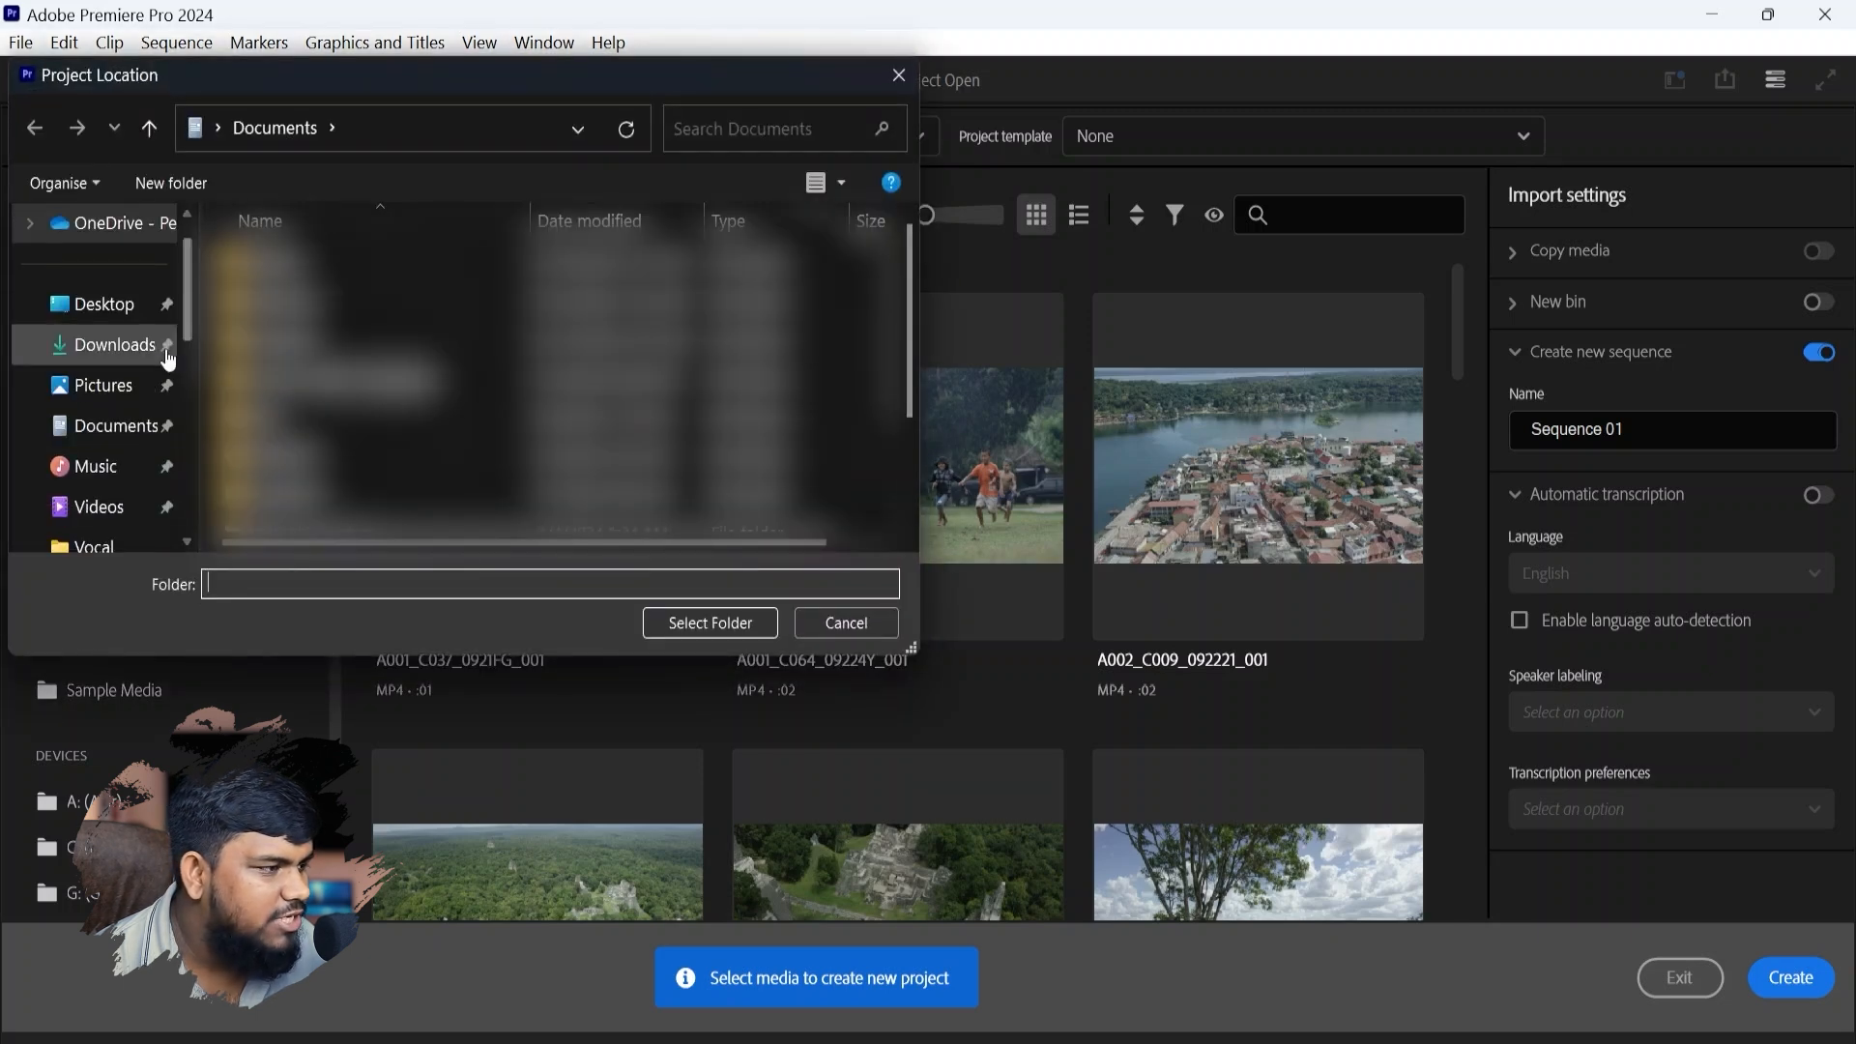
scroll(136, 363, "up", 4)
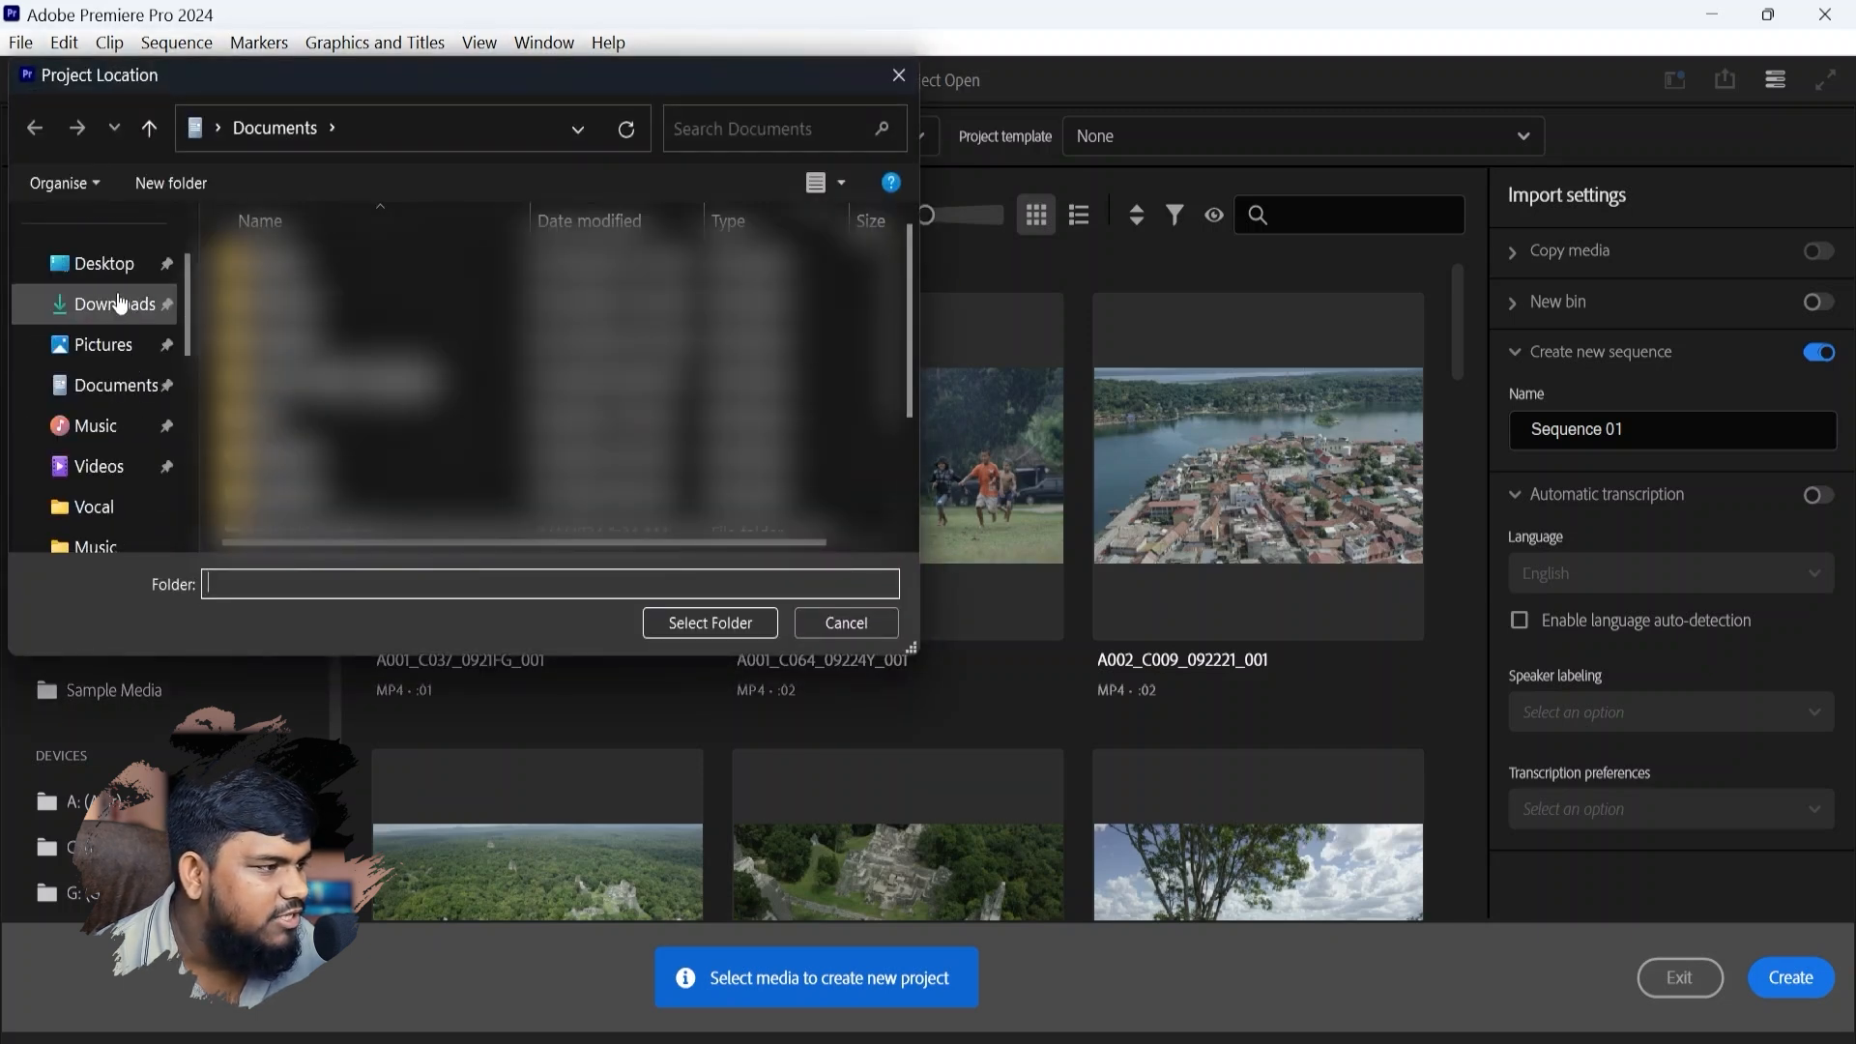
left_click(121, 261)
scroll(124, 373, "down", 5)
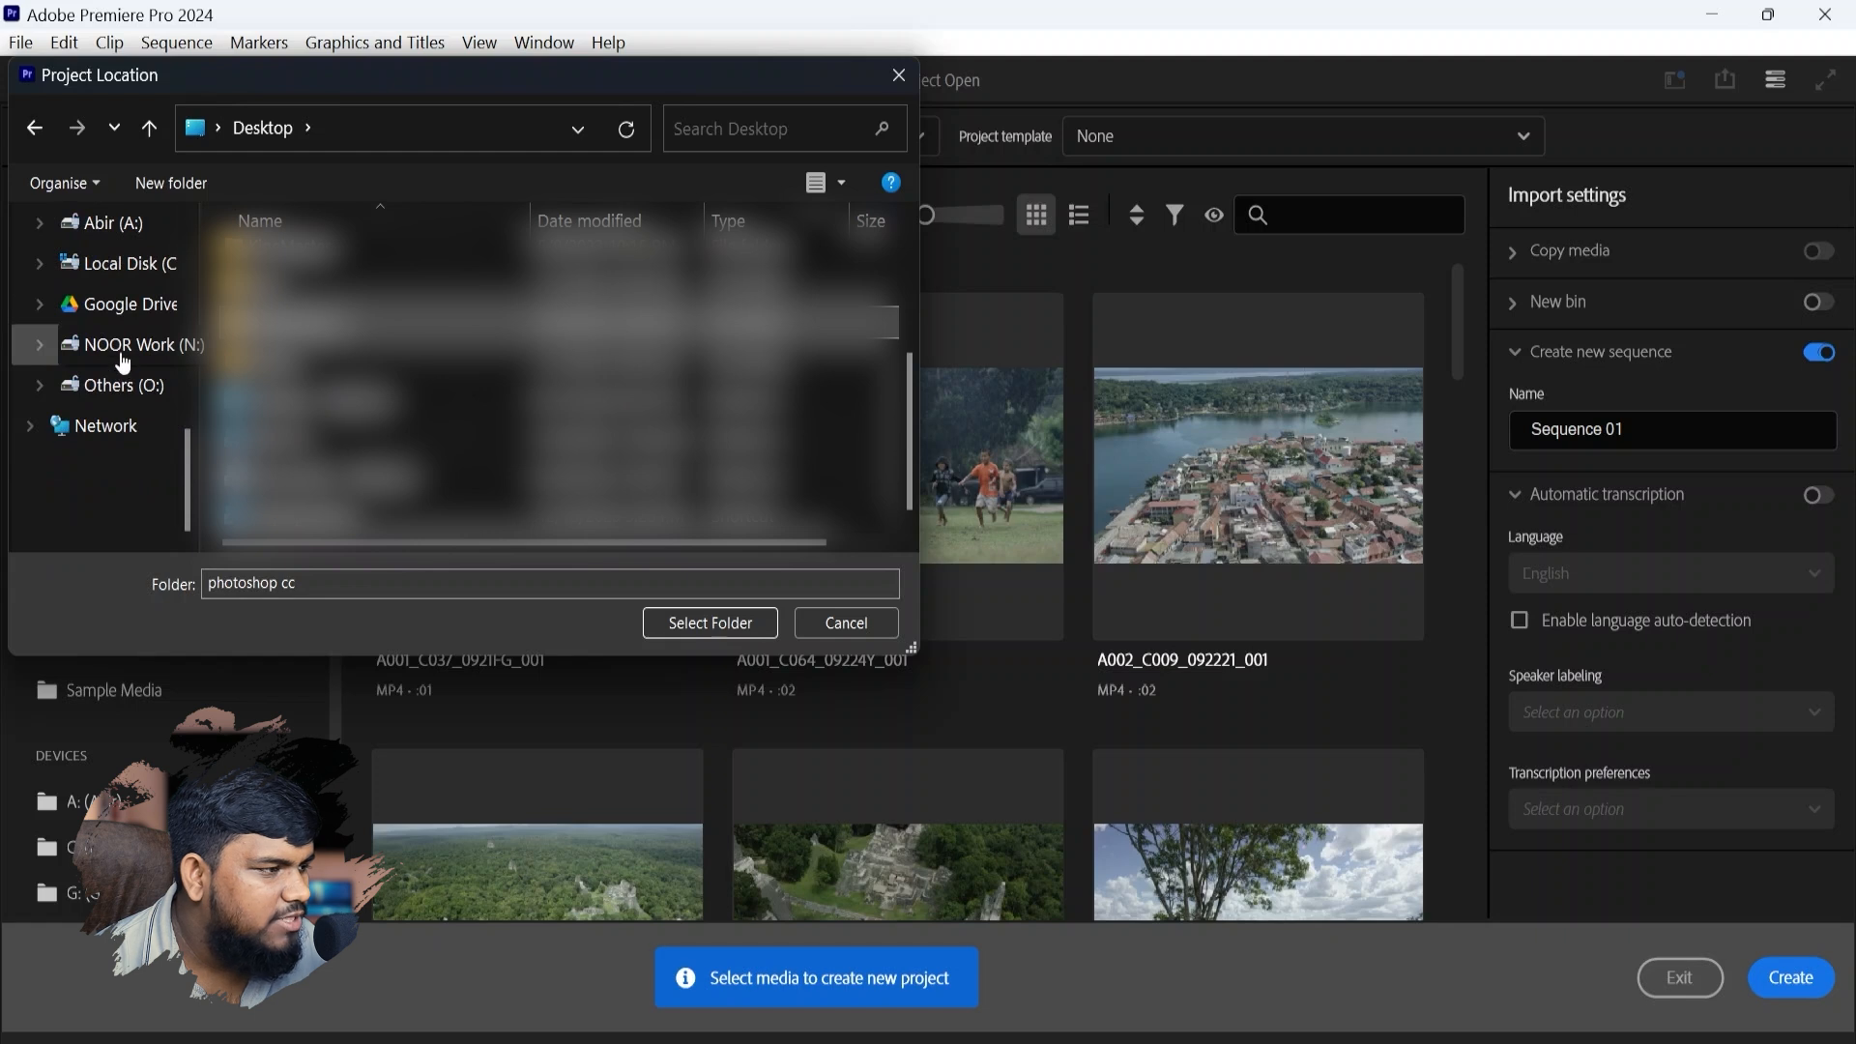
left_click(129, 348)
left_click(824, 454)
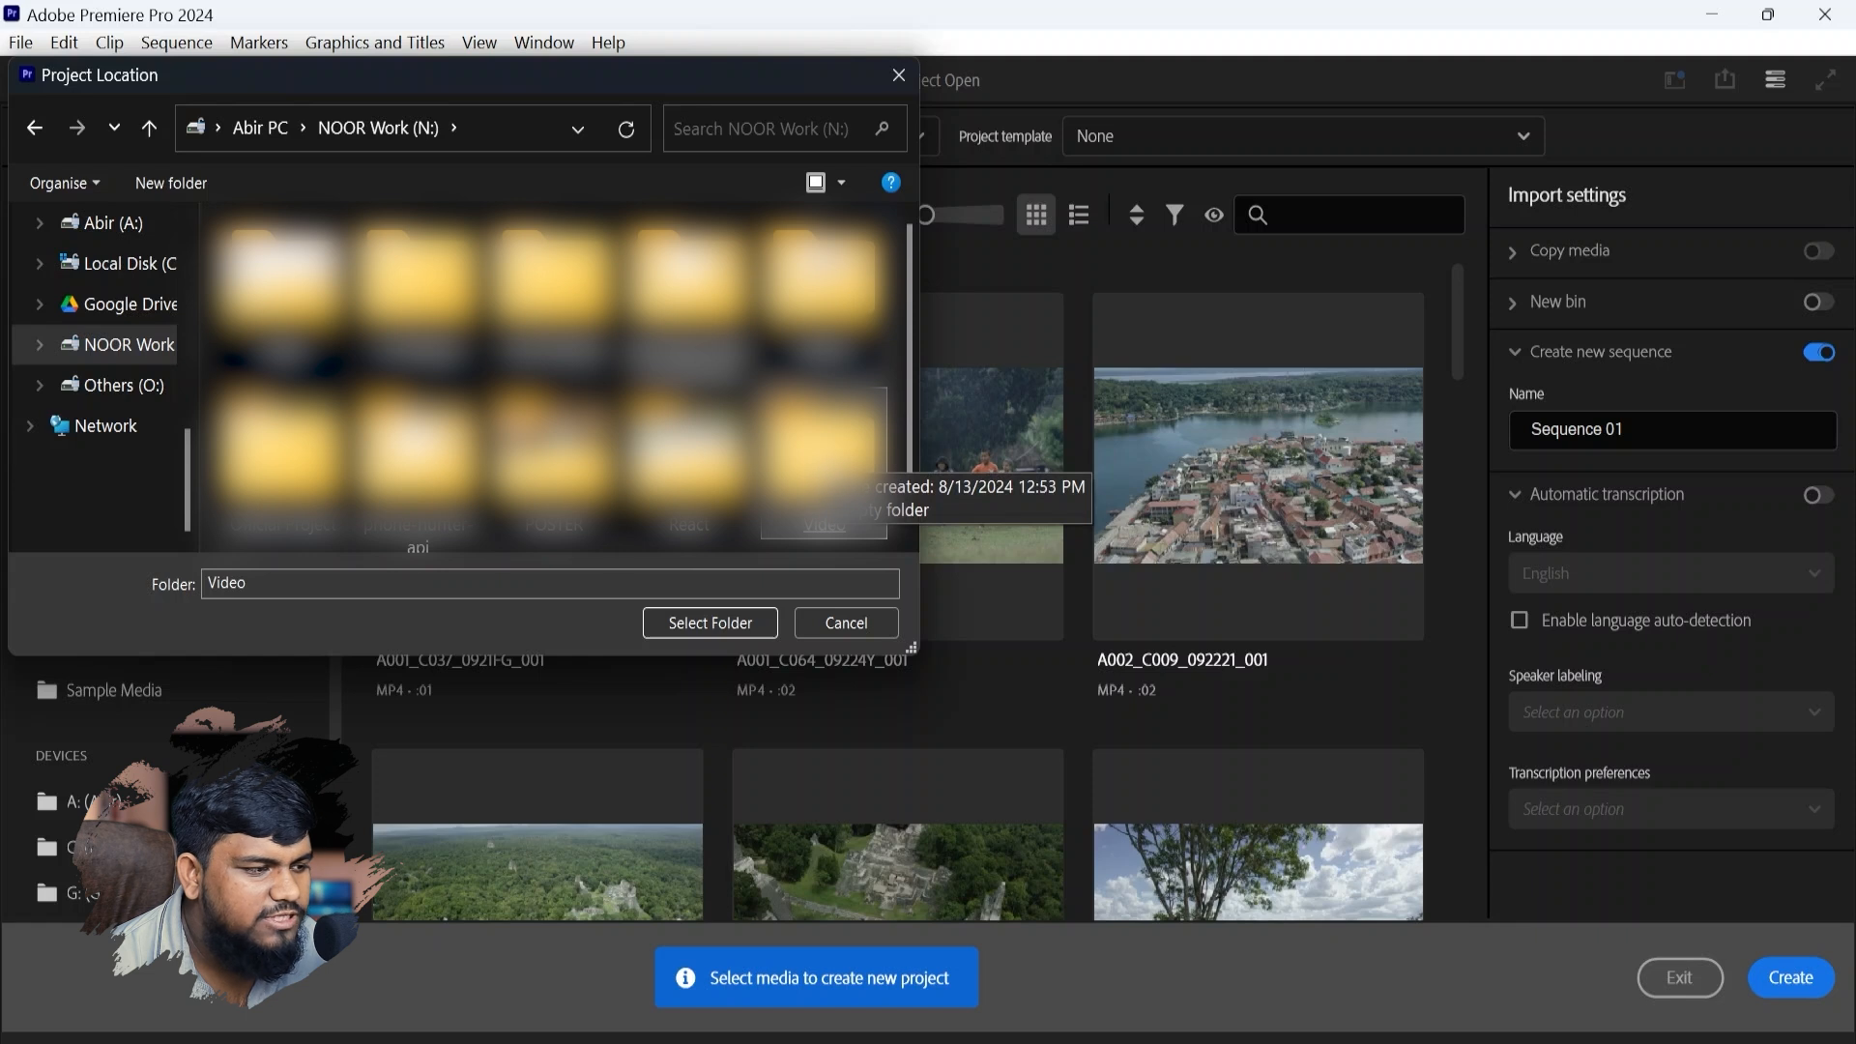
double_click(824, 455)
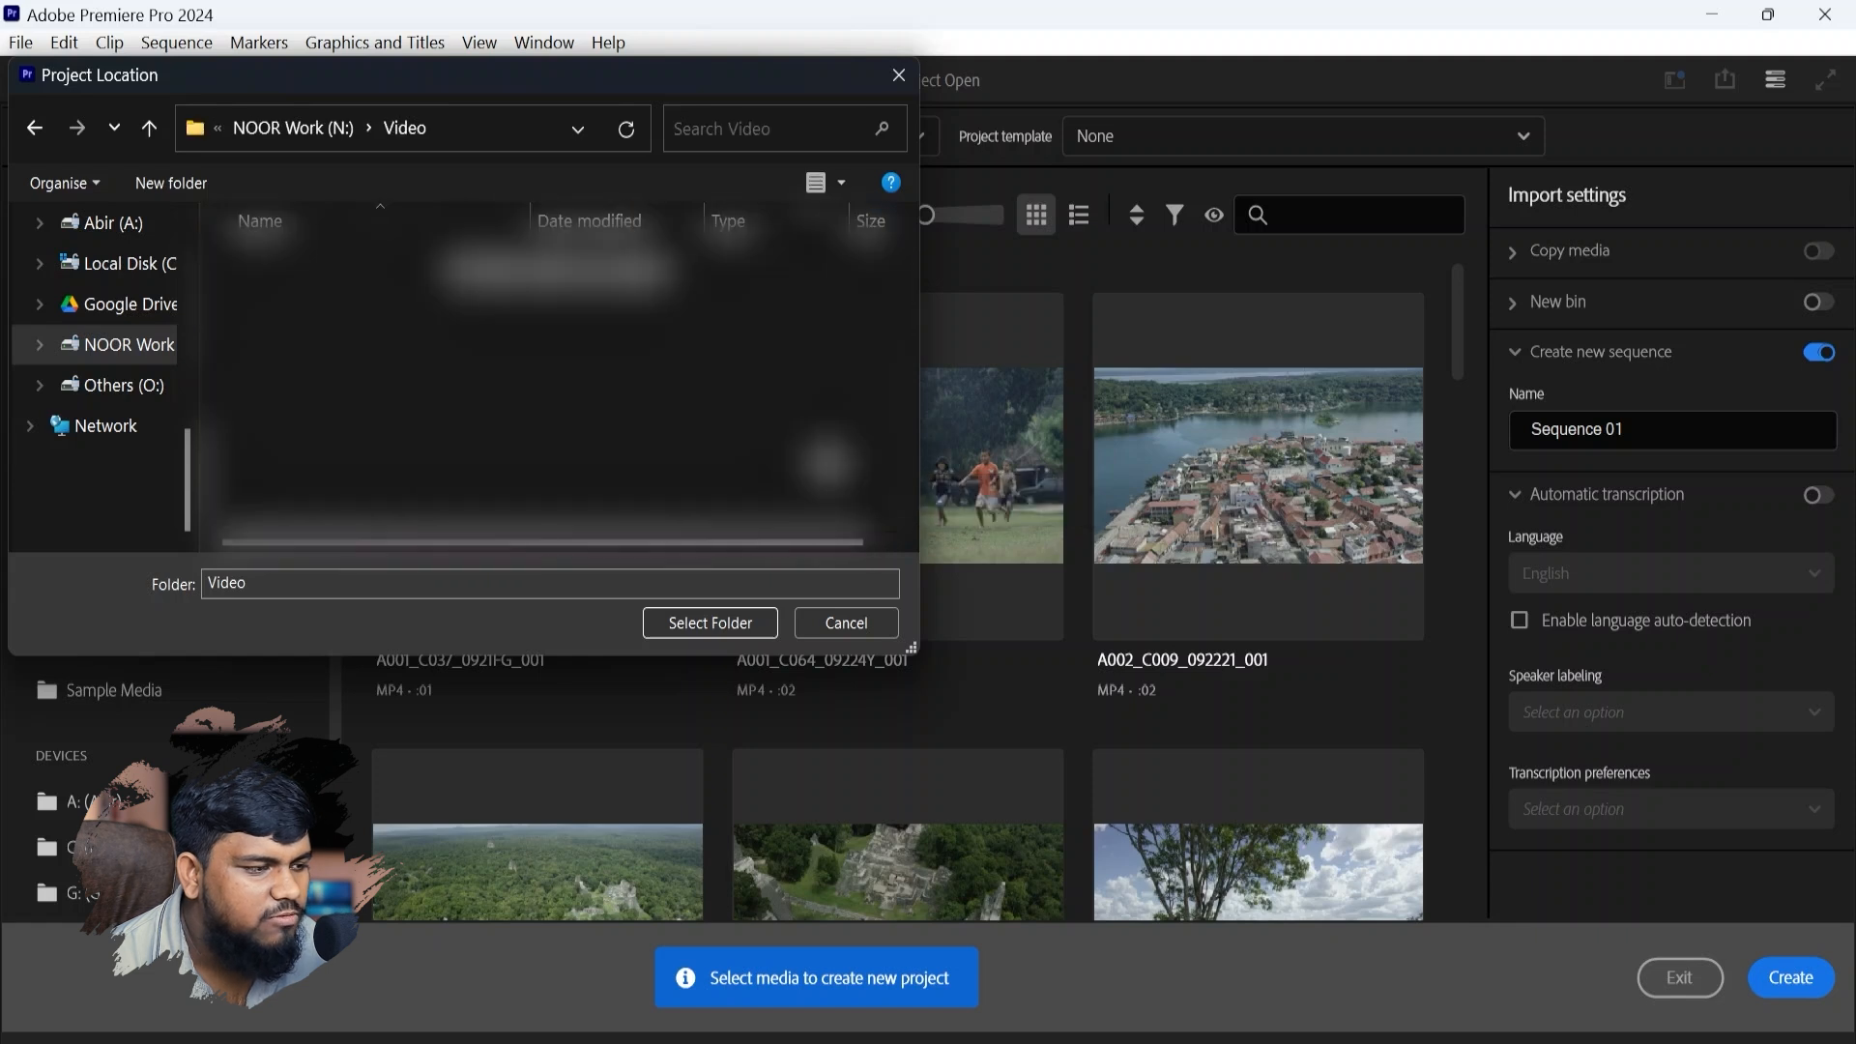
left_click(710, 630)
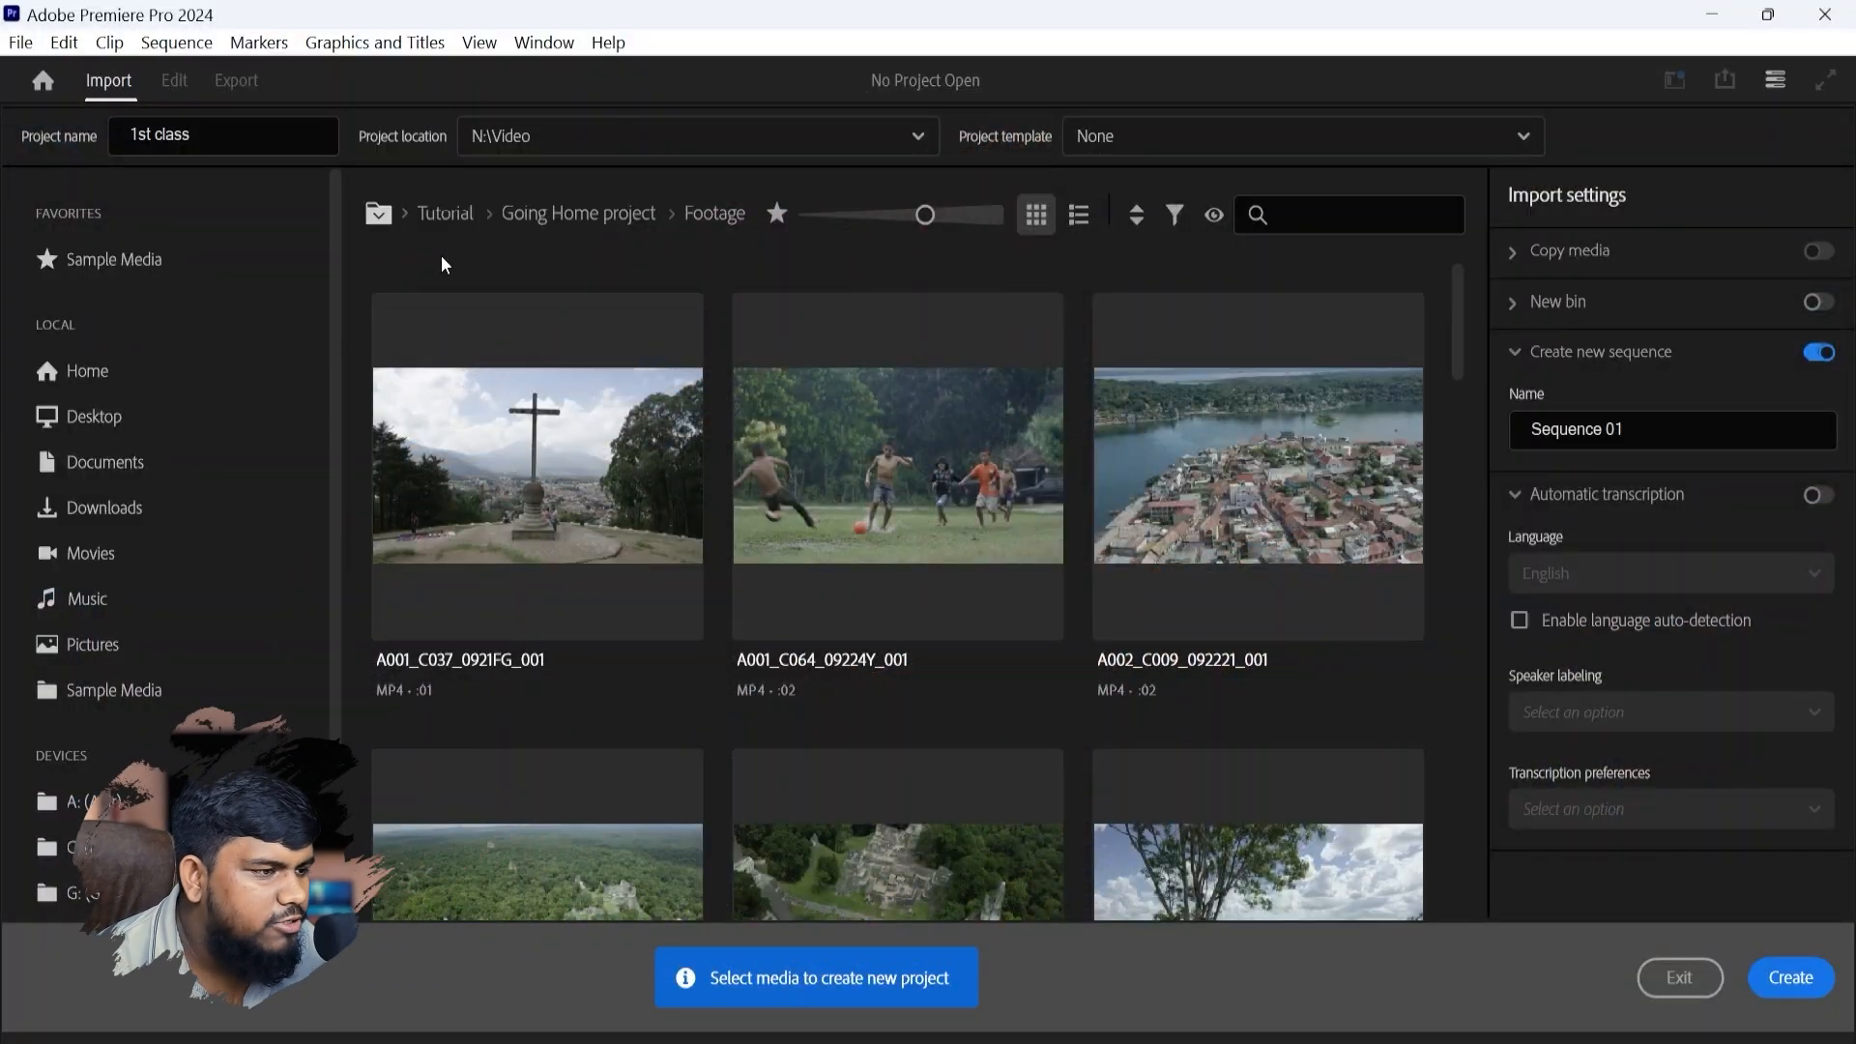
- Name the new sequence "1st class" and create the project without selecting any media
scroll(1286, 302, "down", 2)
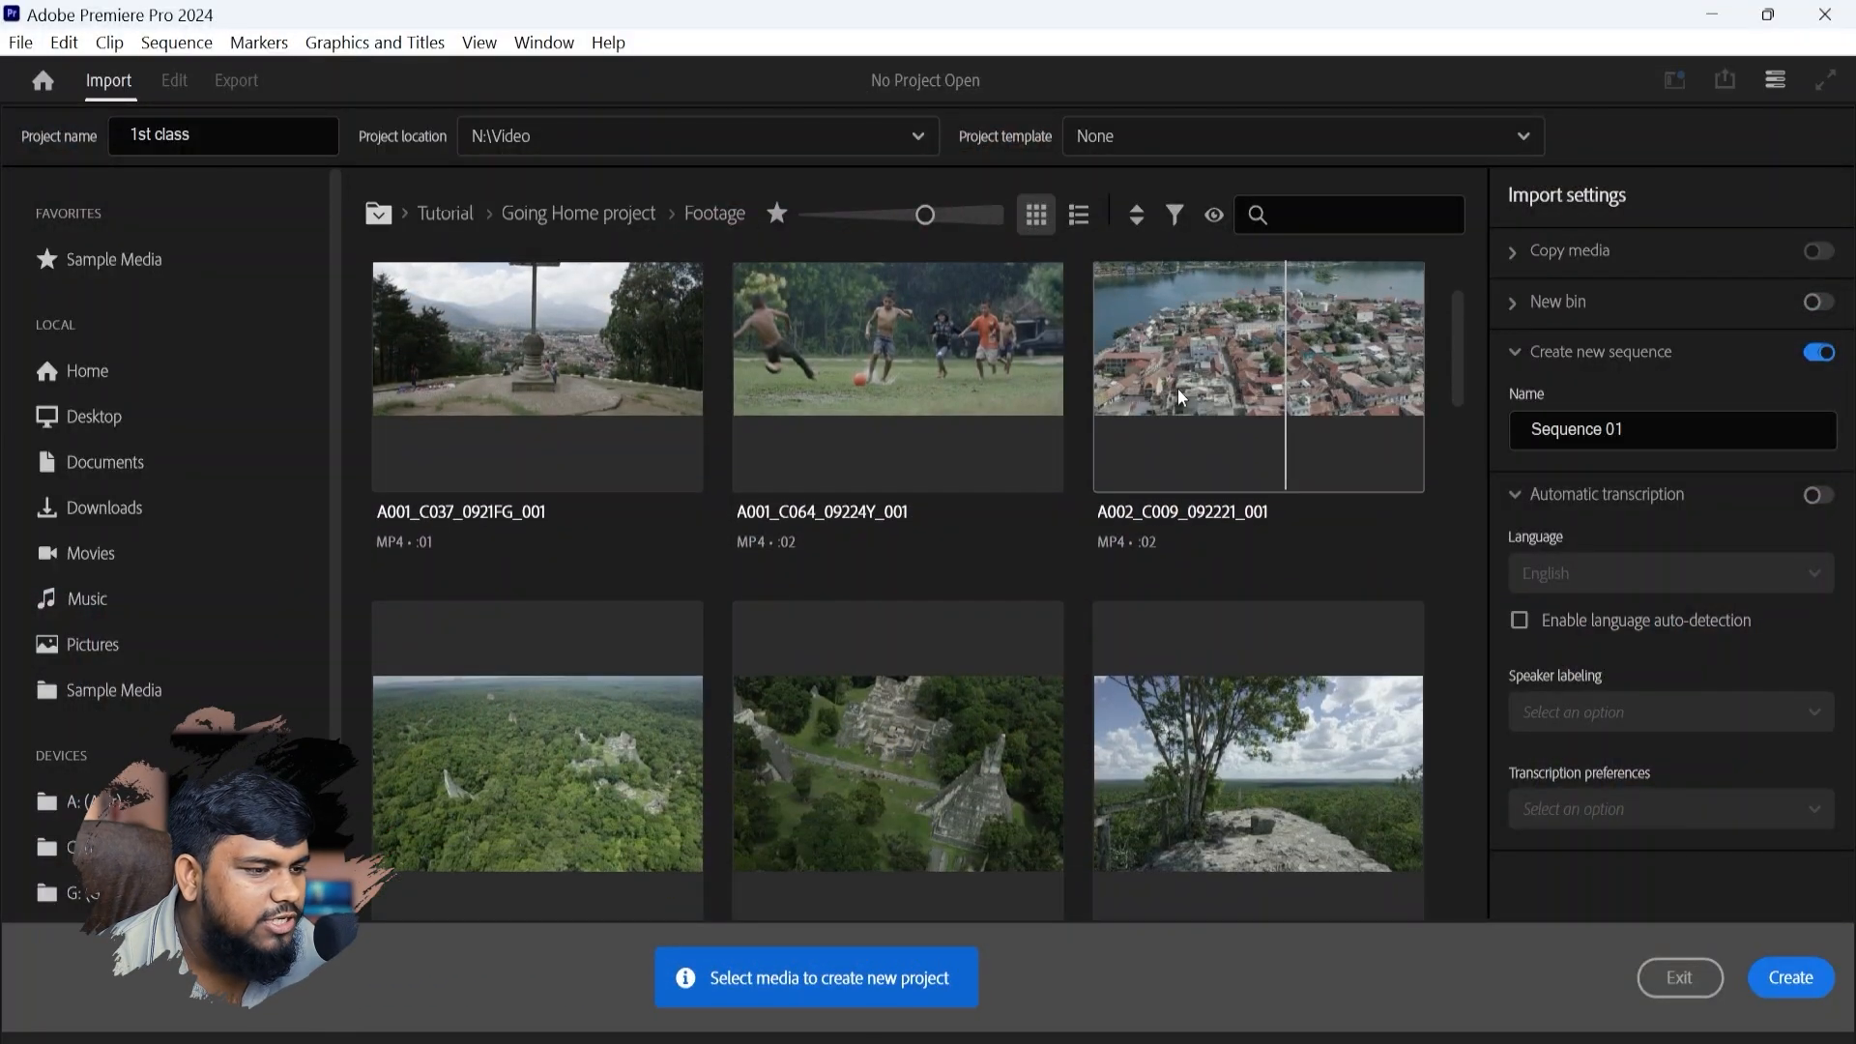
scroll(498, 409, "up", 2)
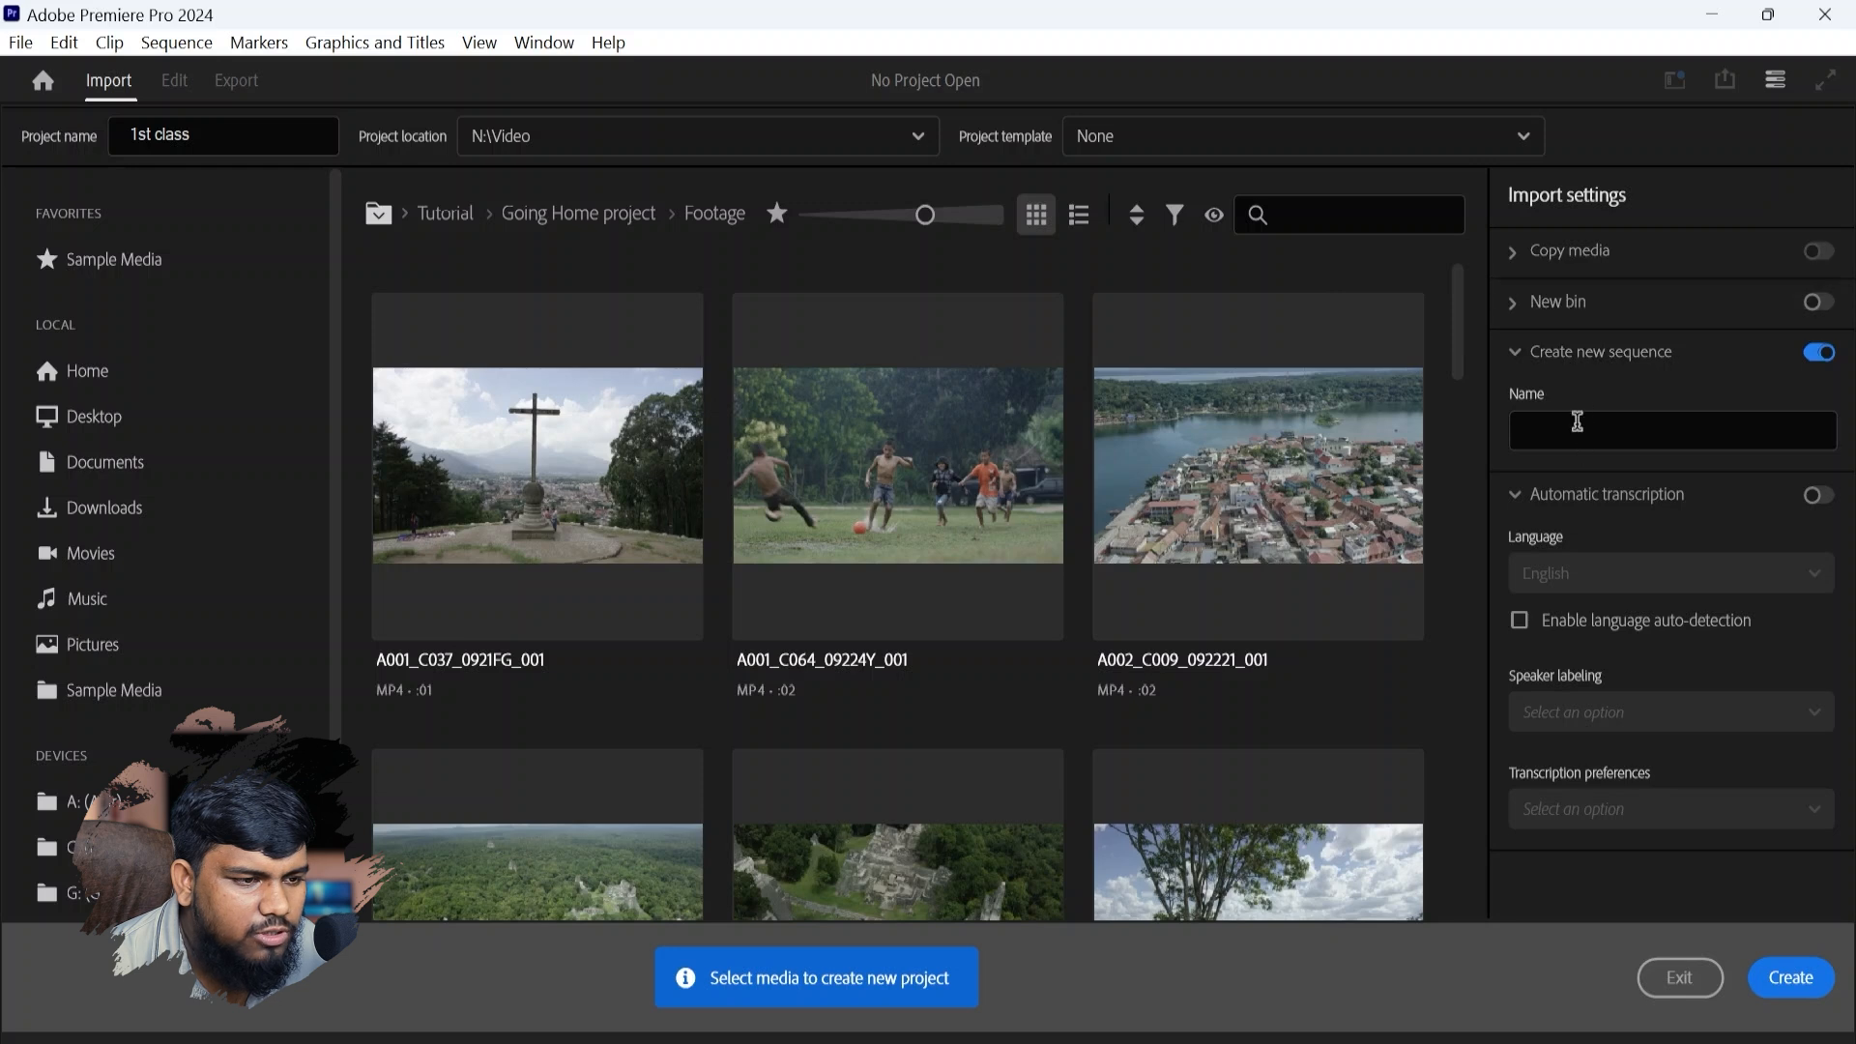
left_click(1574, 431)
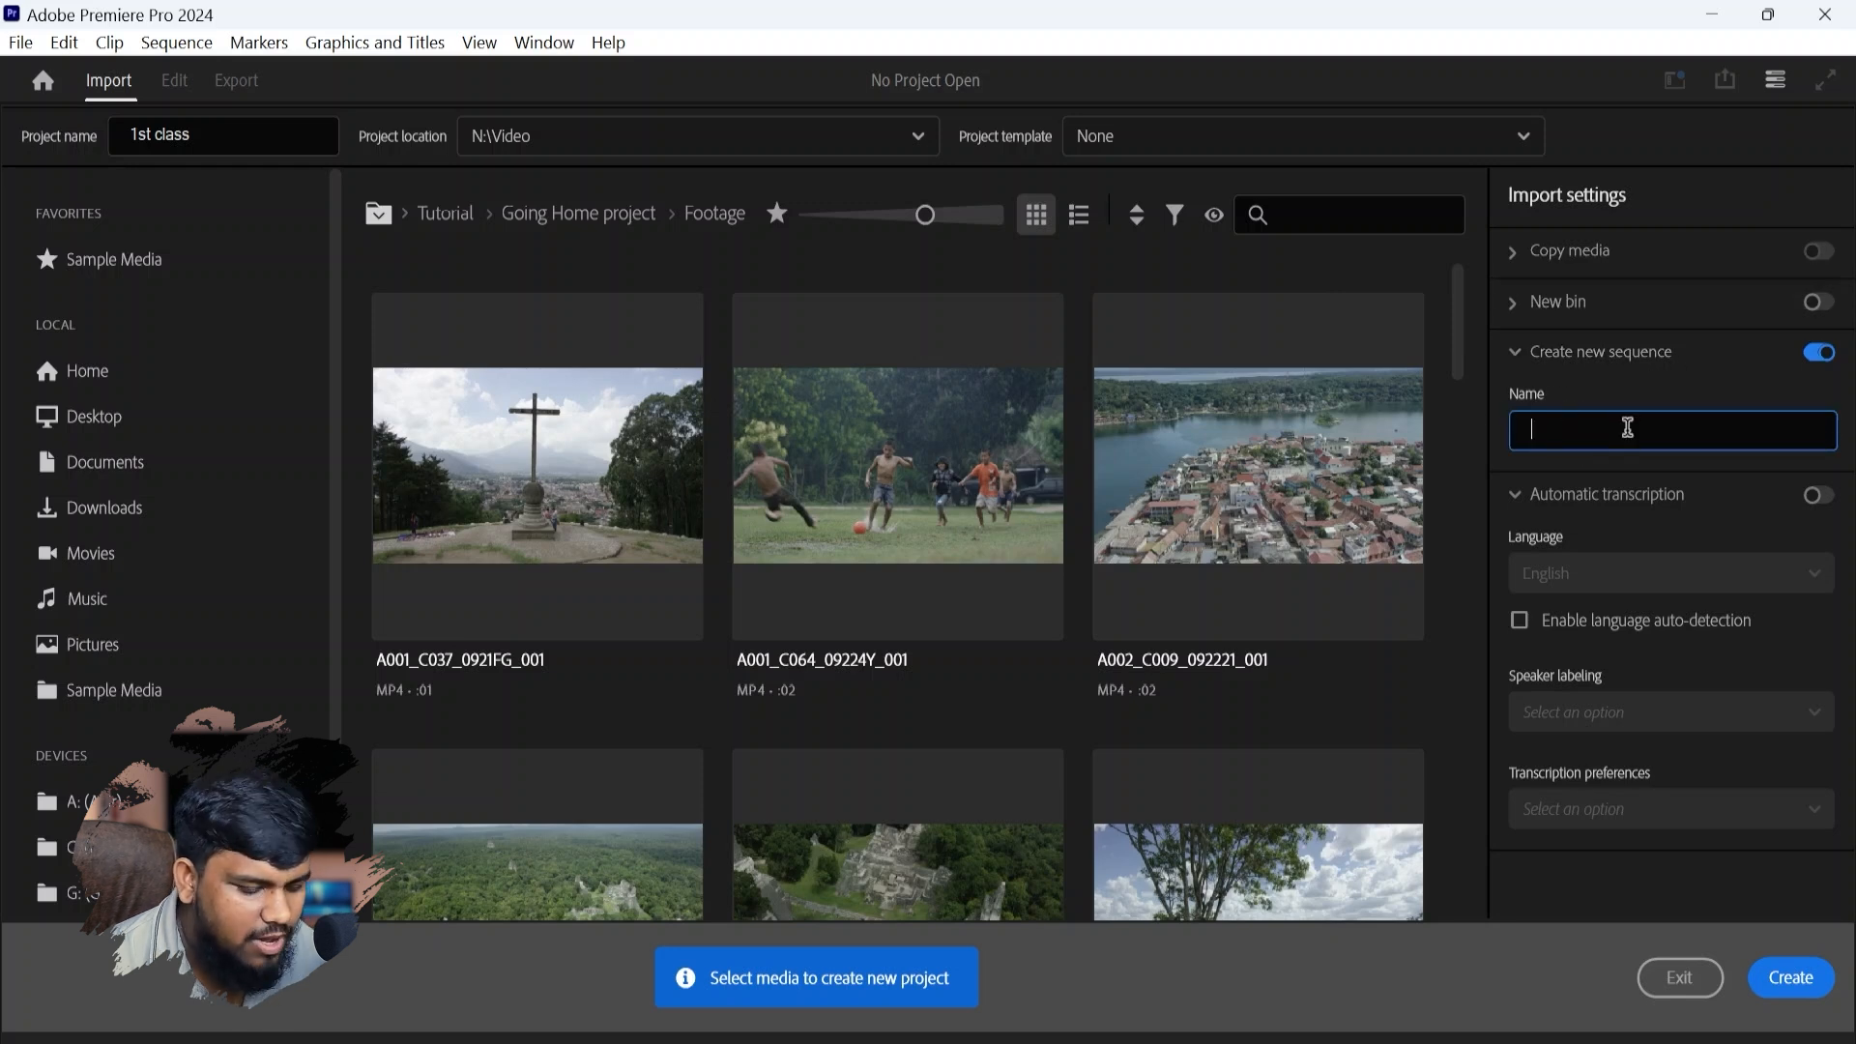
type("1st class")
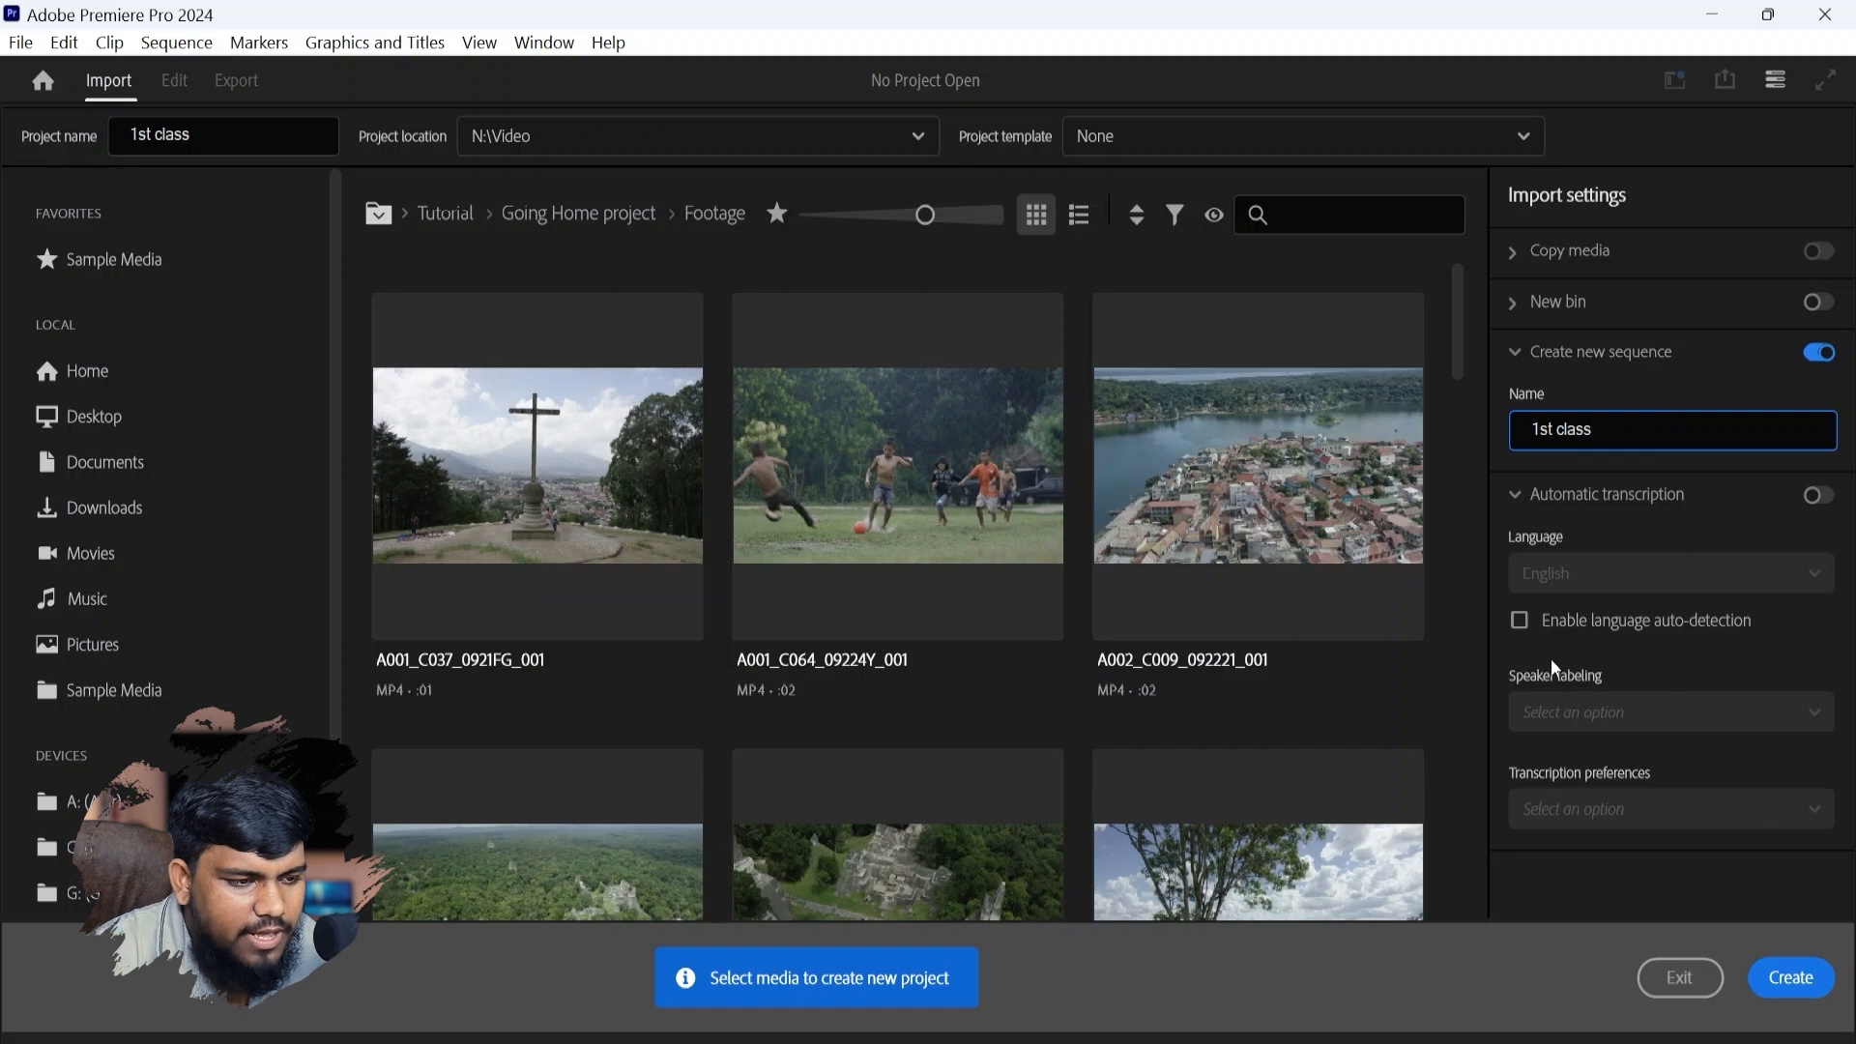
left_click(1804, 976)
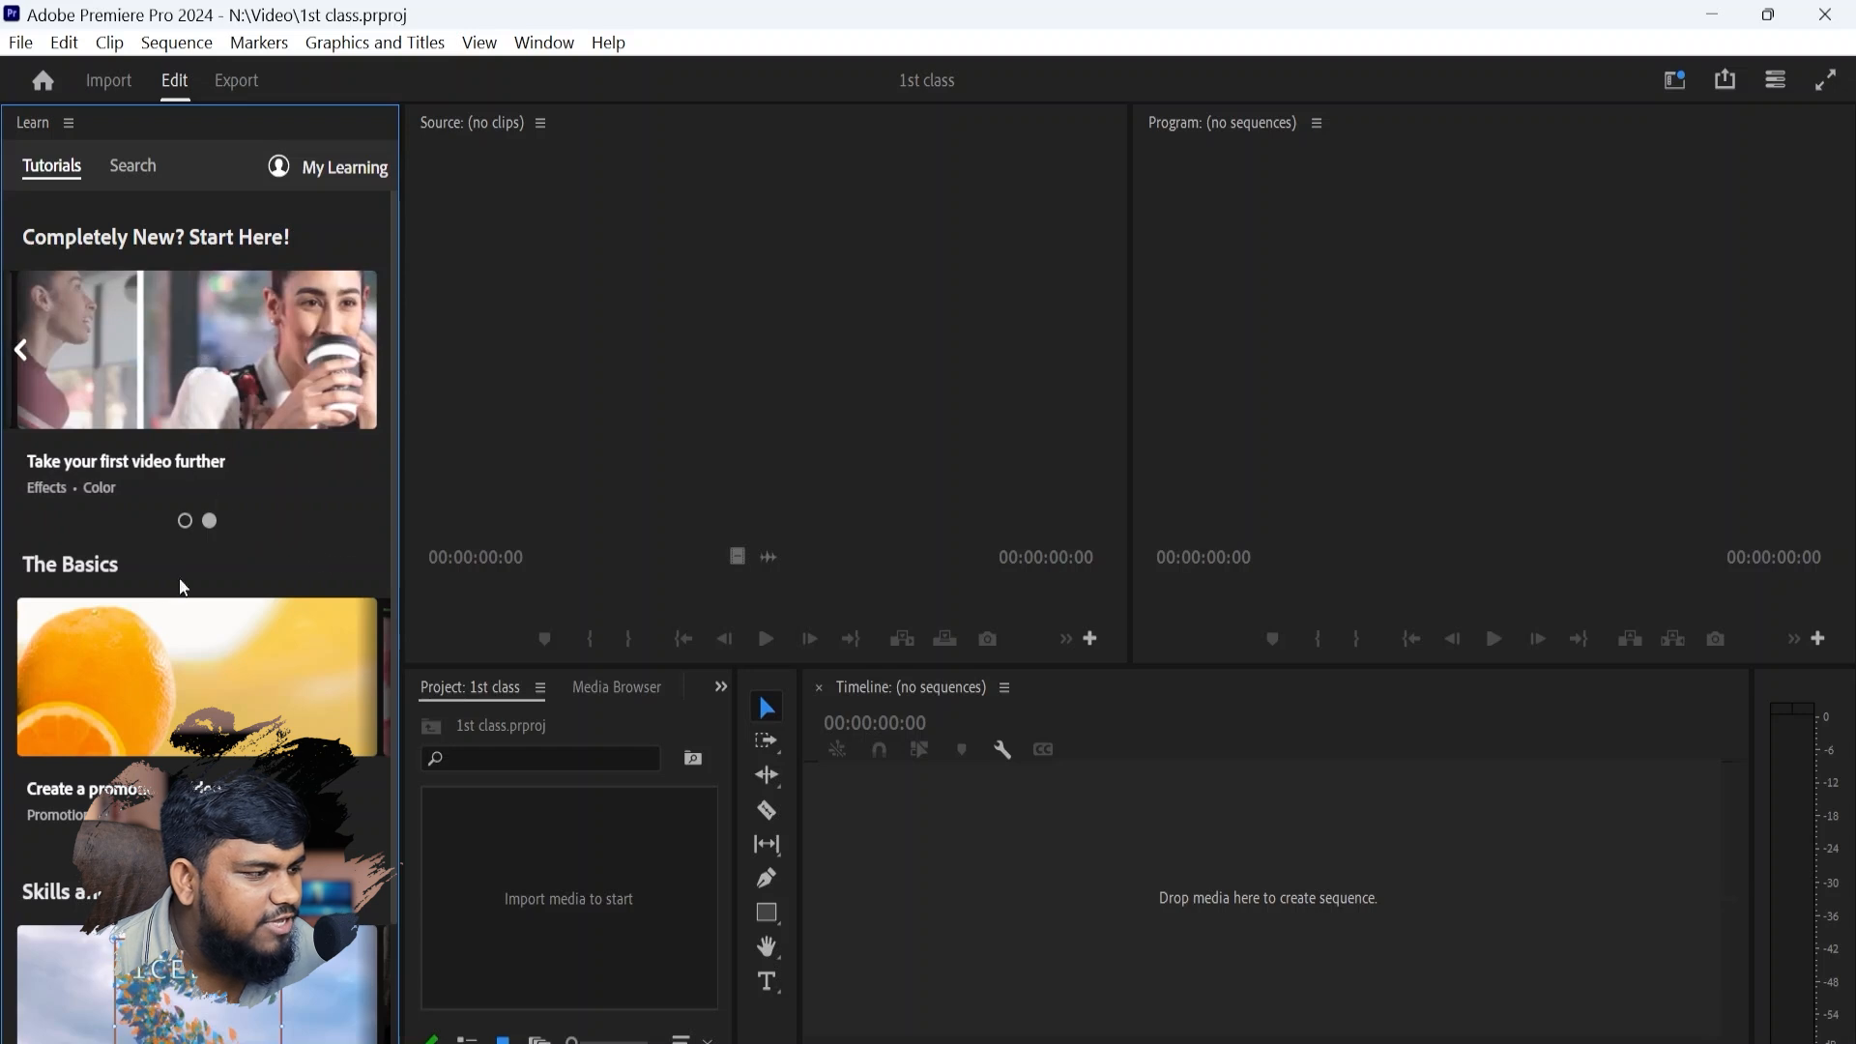
- Examine the editing workspace by activating the Source, Program, Project and Timeline panels in turn
left_click(547, 220)
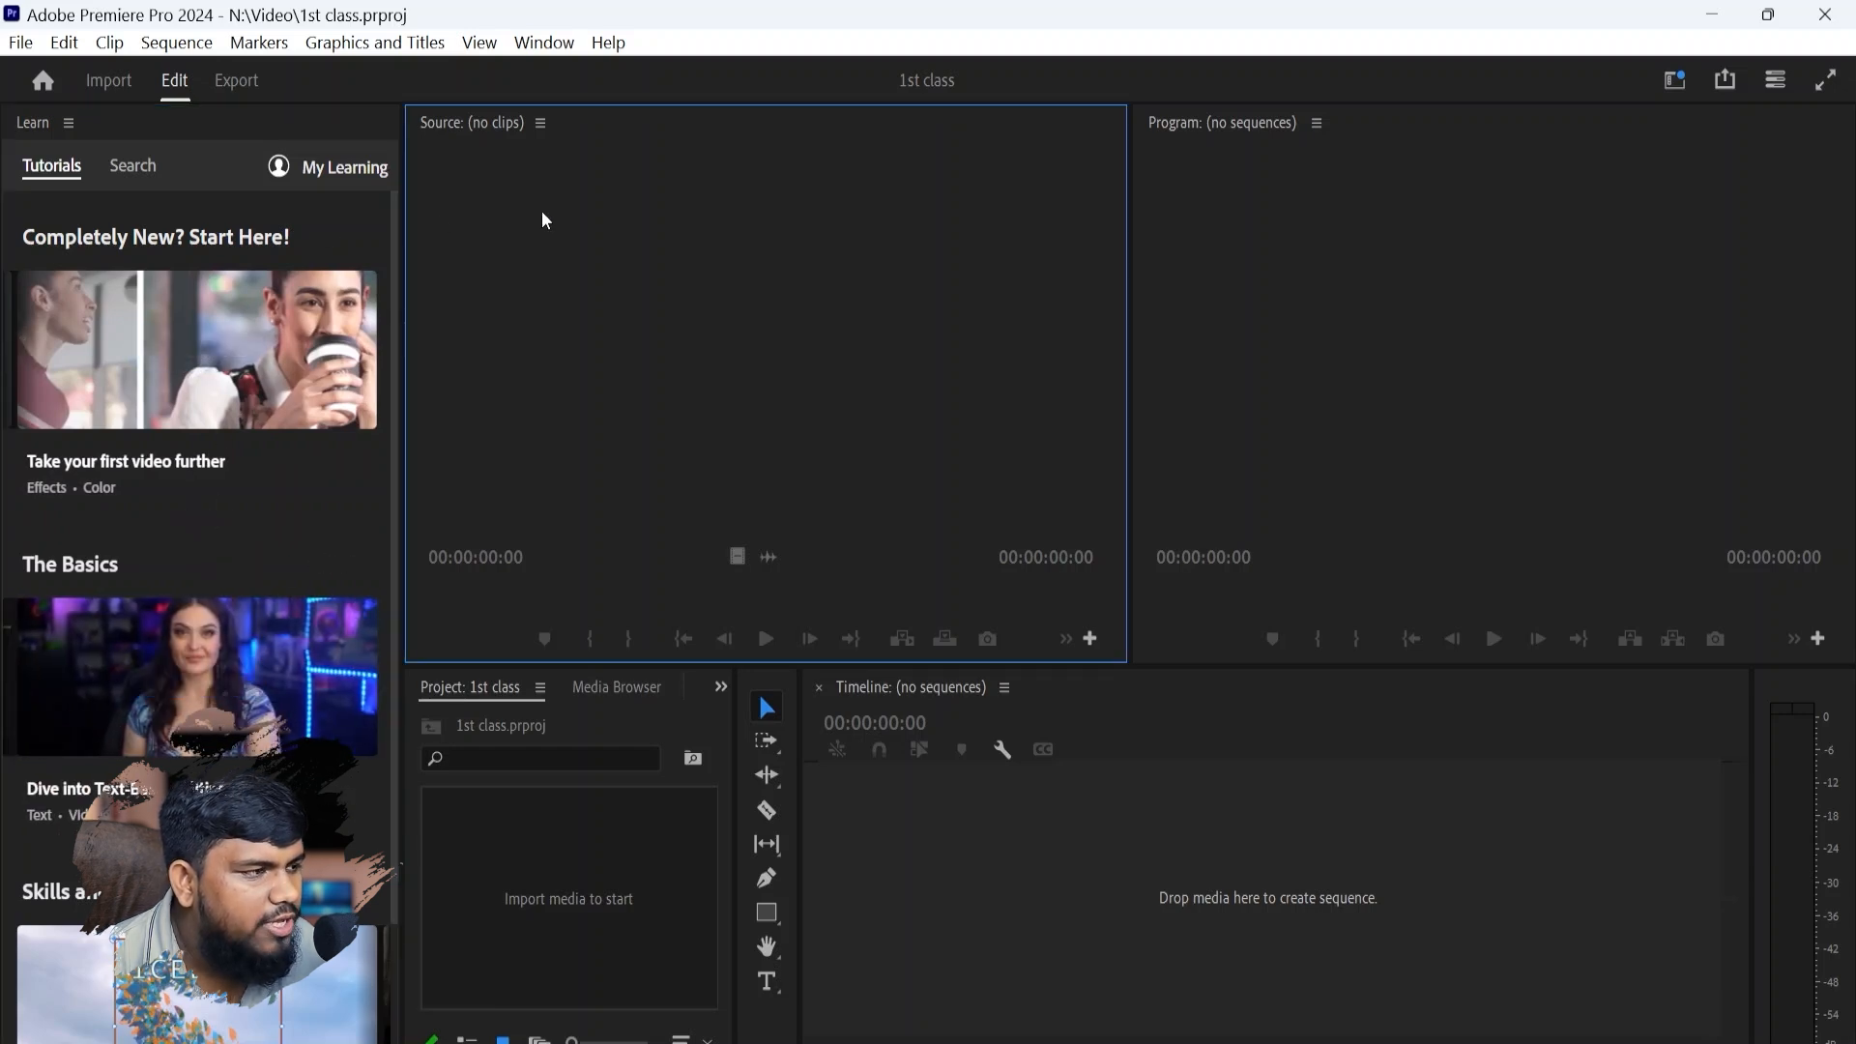
left_click(1271, 227)
left_click(512, 822)
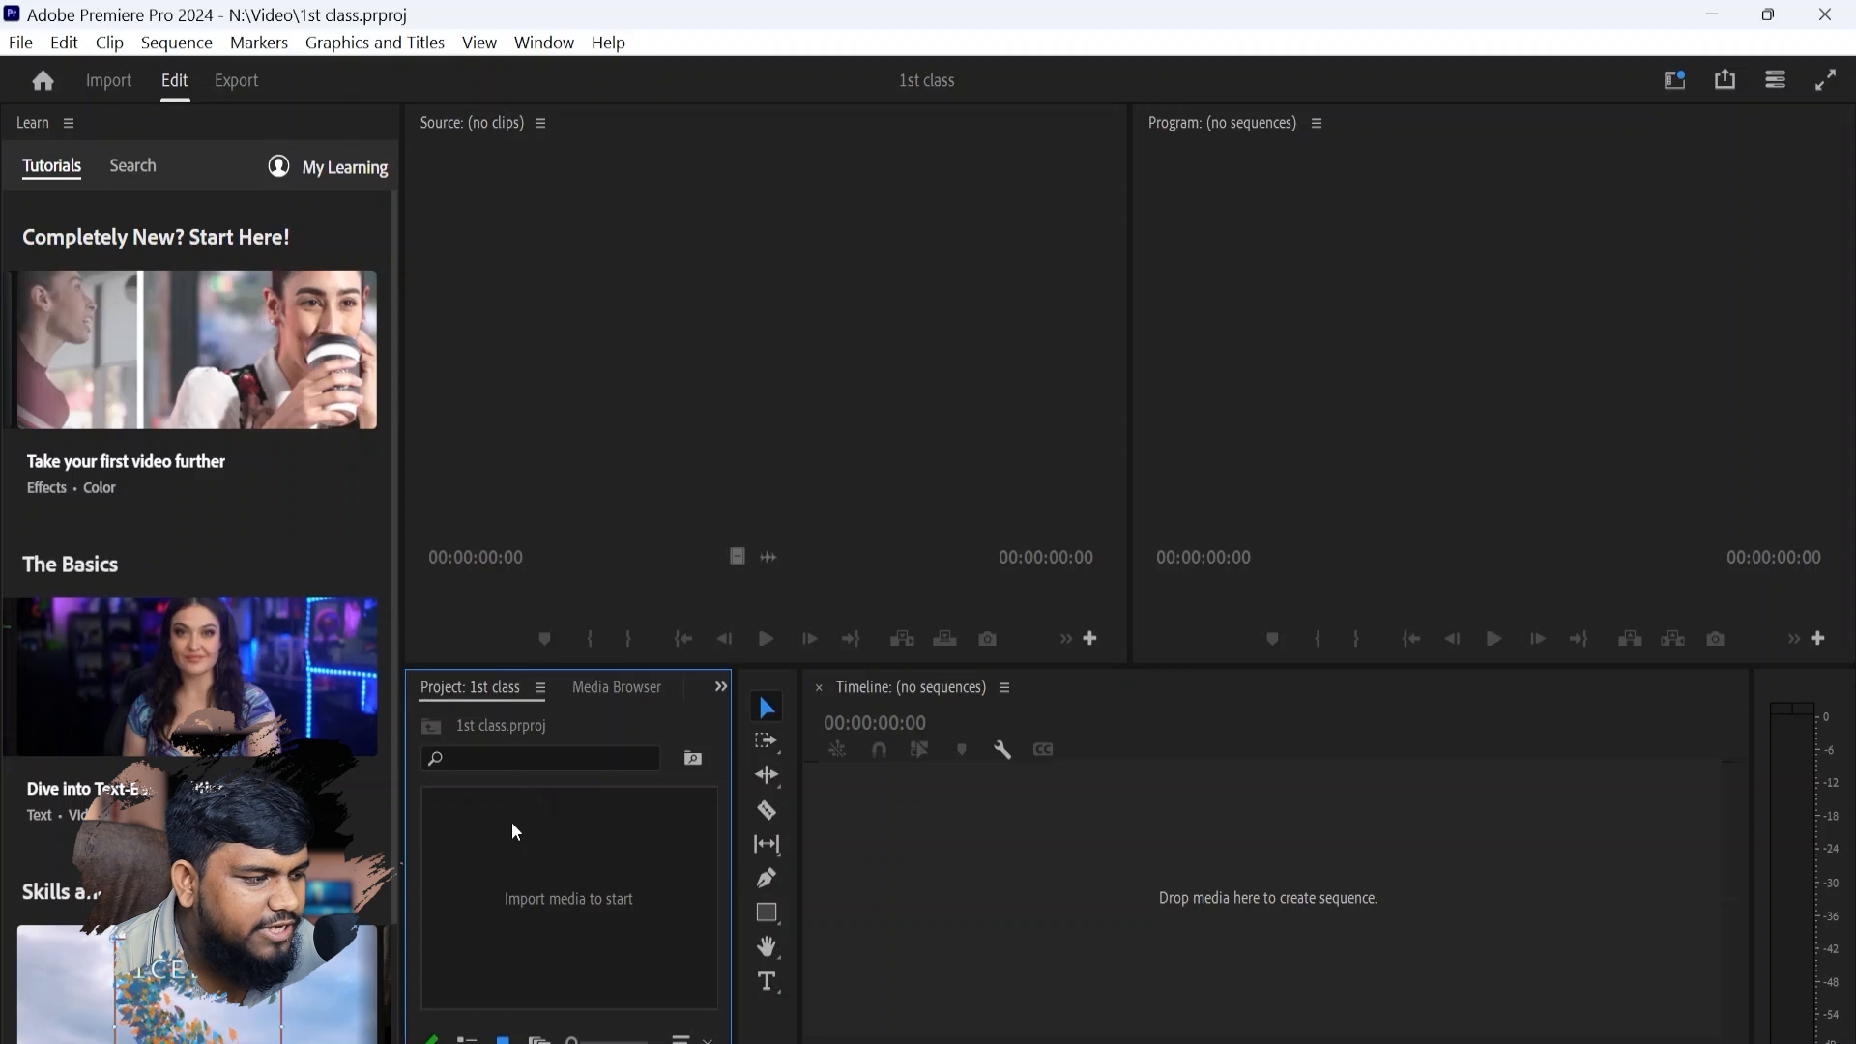
left_click(1317, 926)
left_click(513, 539)
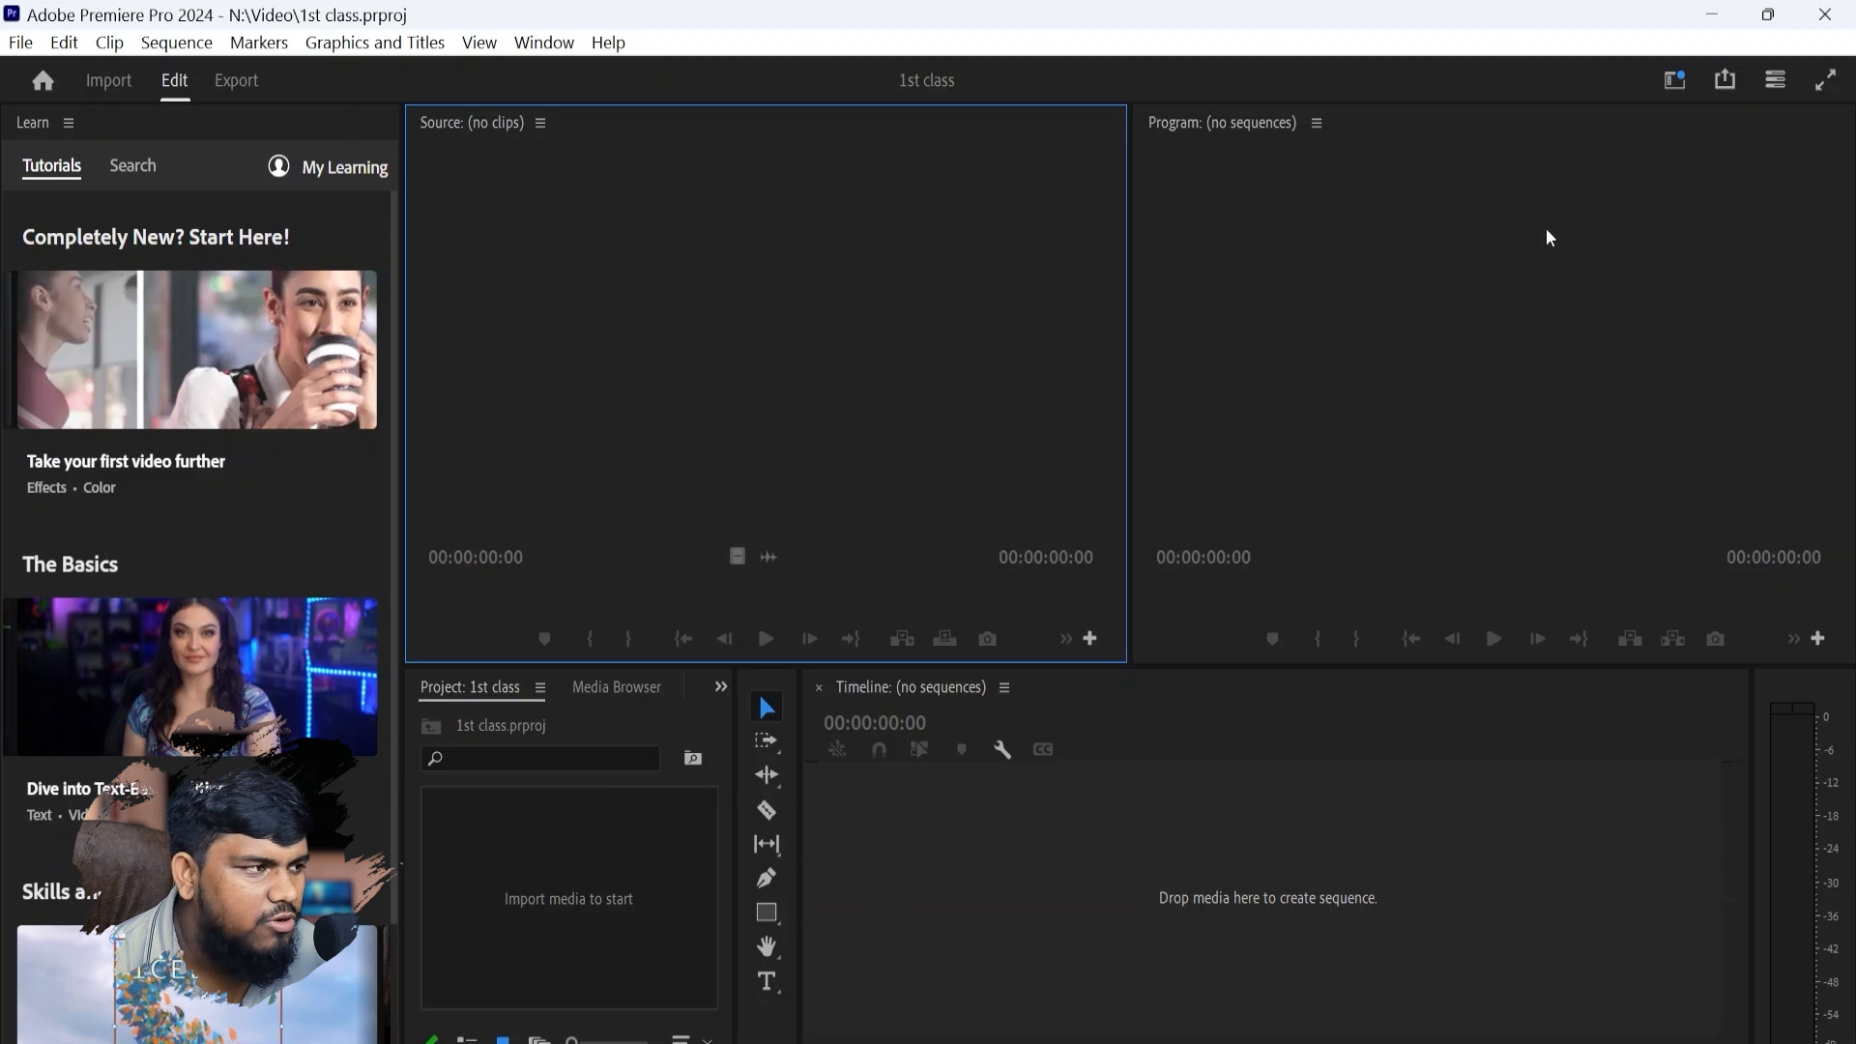
left_click(5, 133)
left_click(1220, 151)
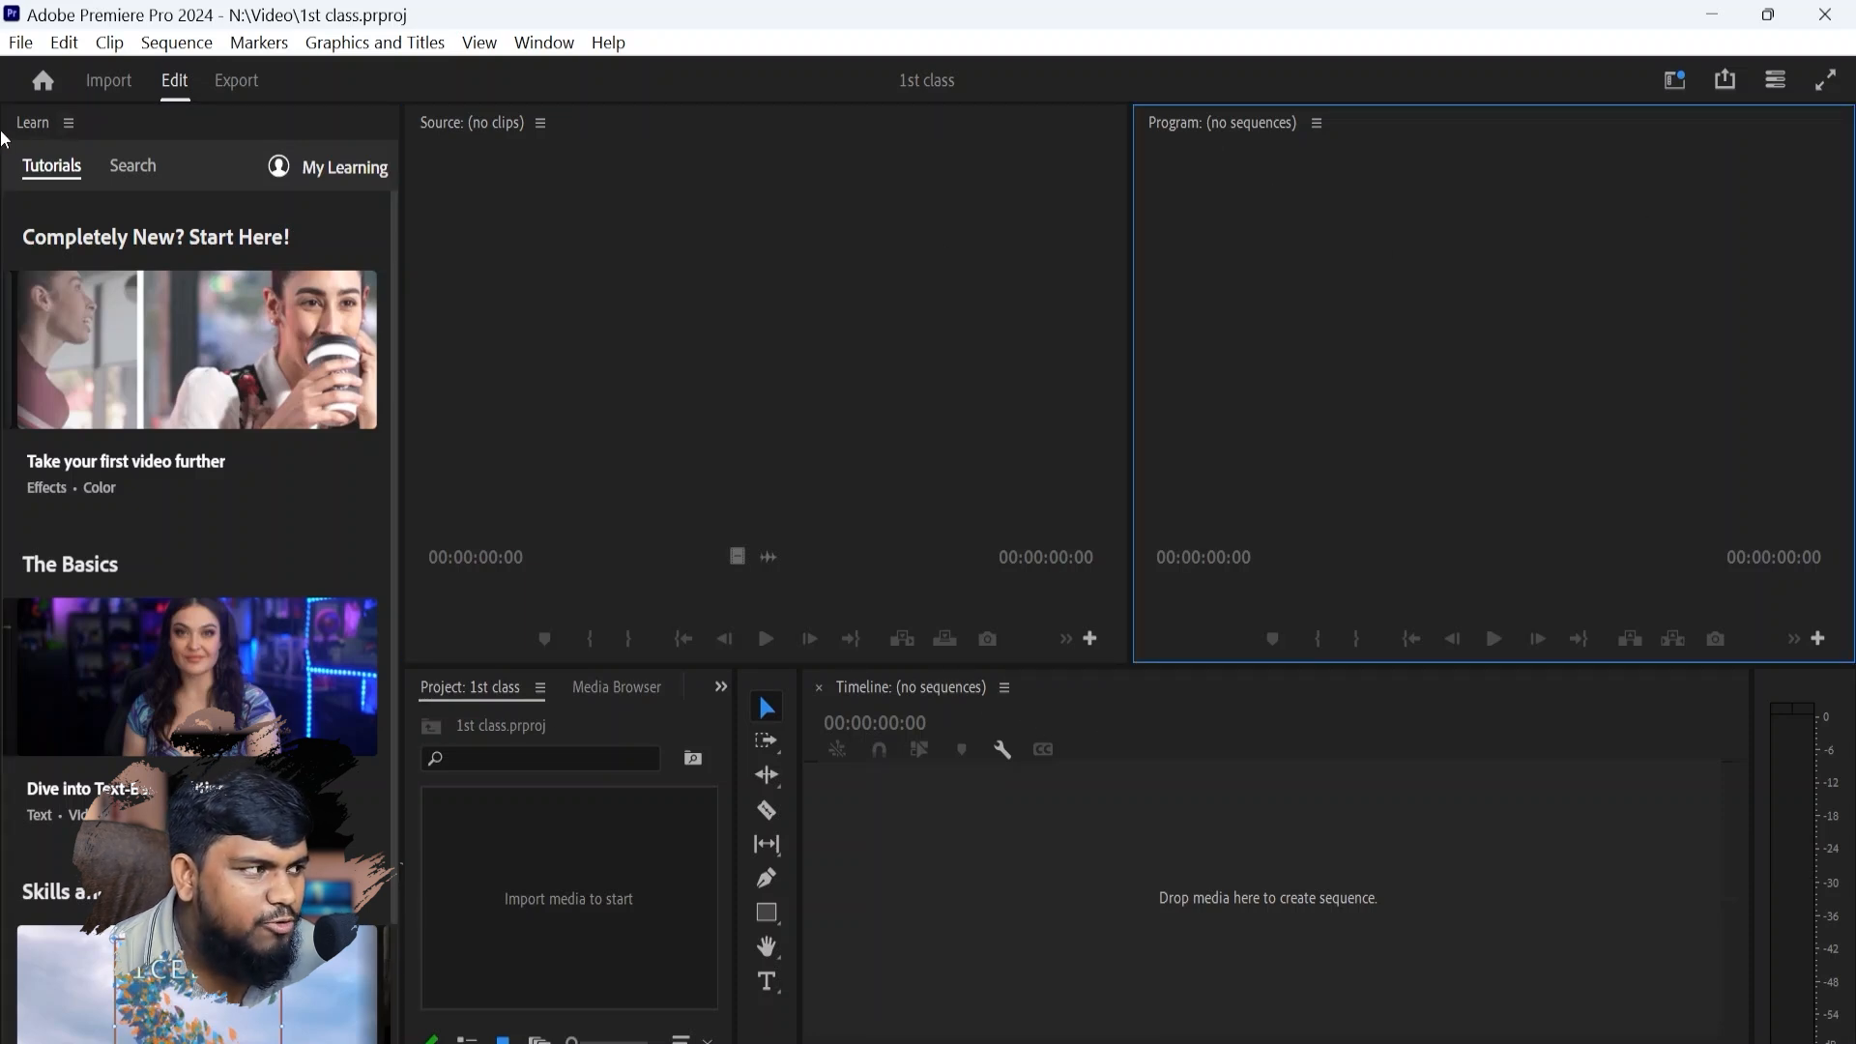
left_click(543, 124)
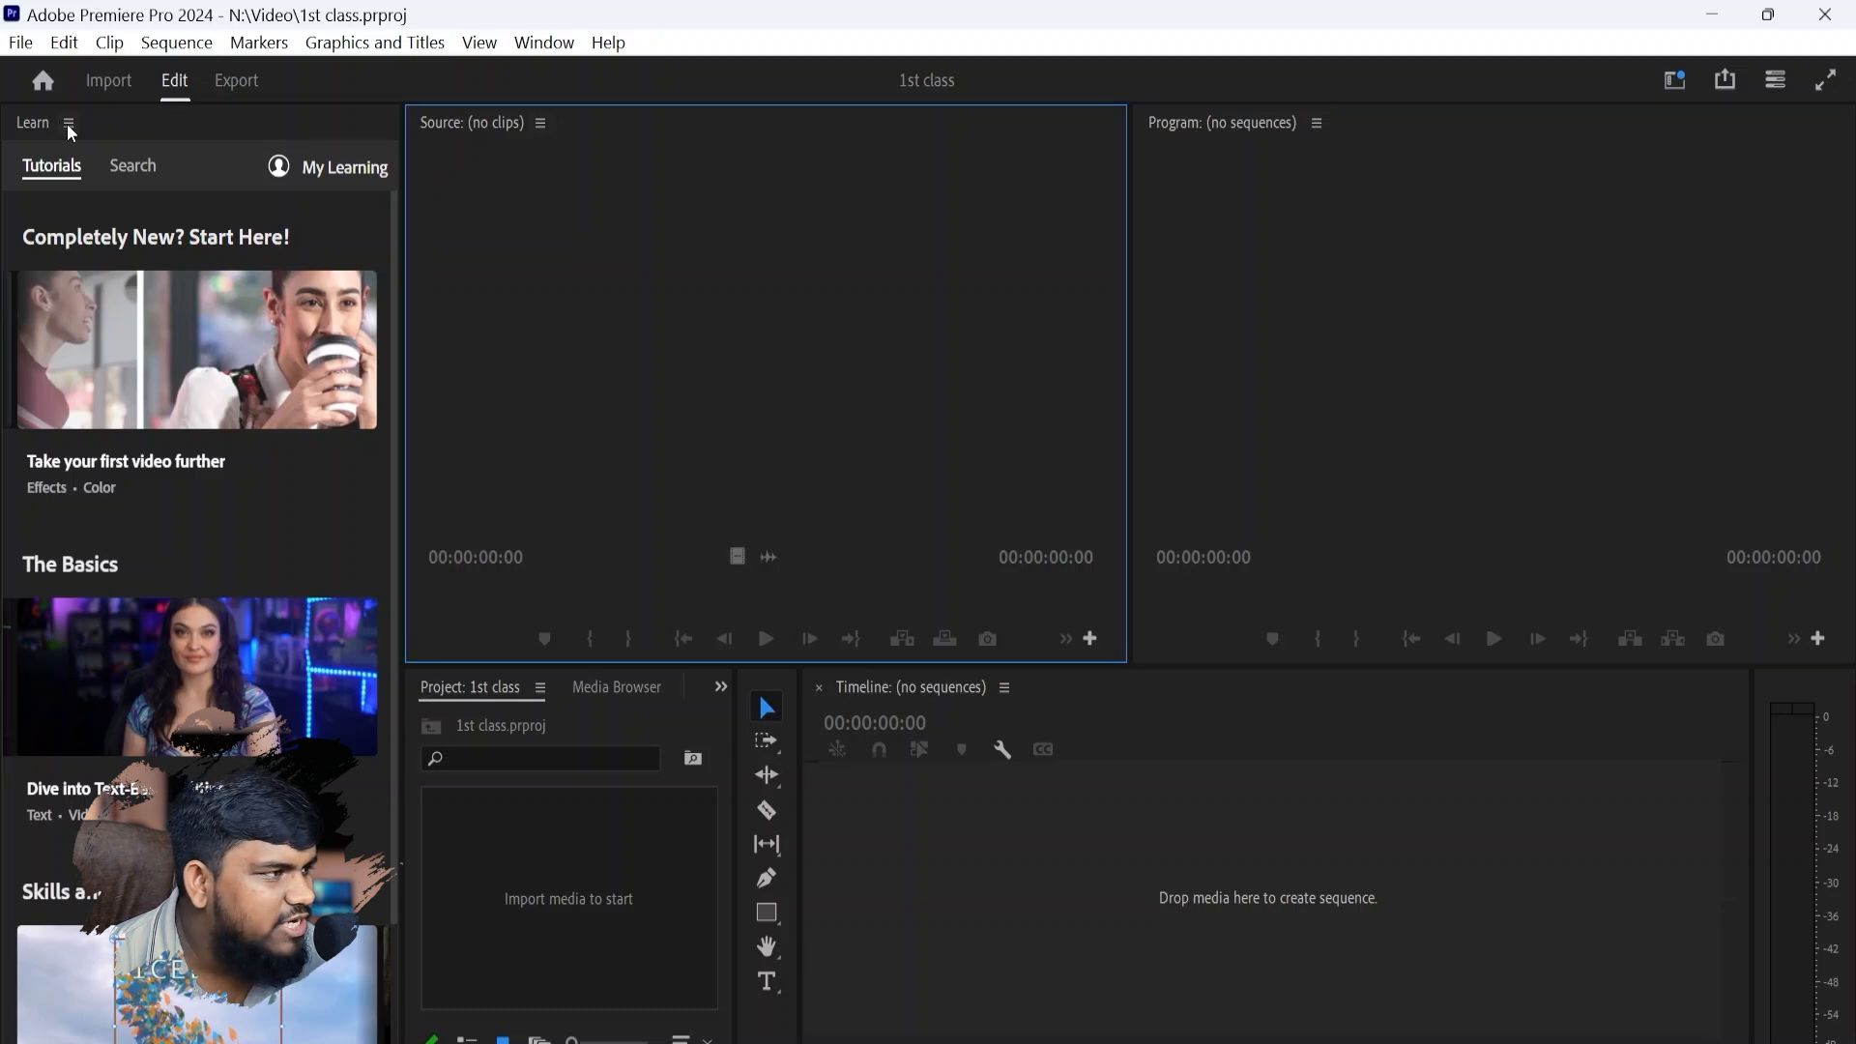
- Undock the Learn panel and place it as a wider floating window over the middle of the workspace
left_click(68, 124)
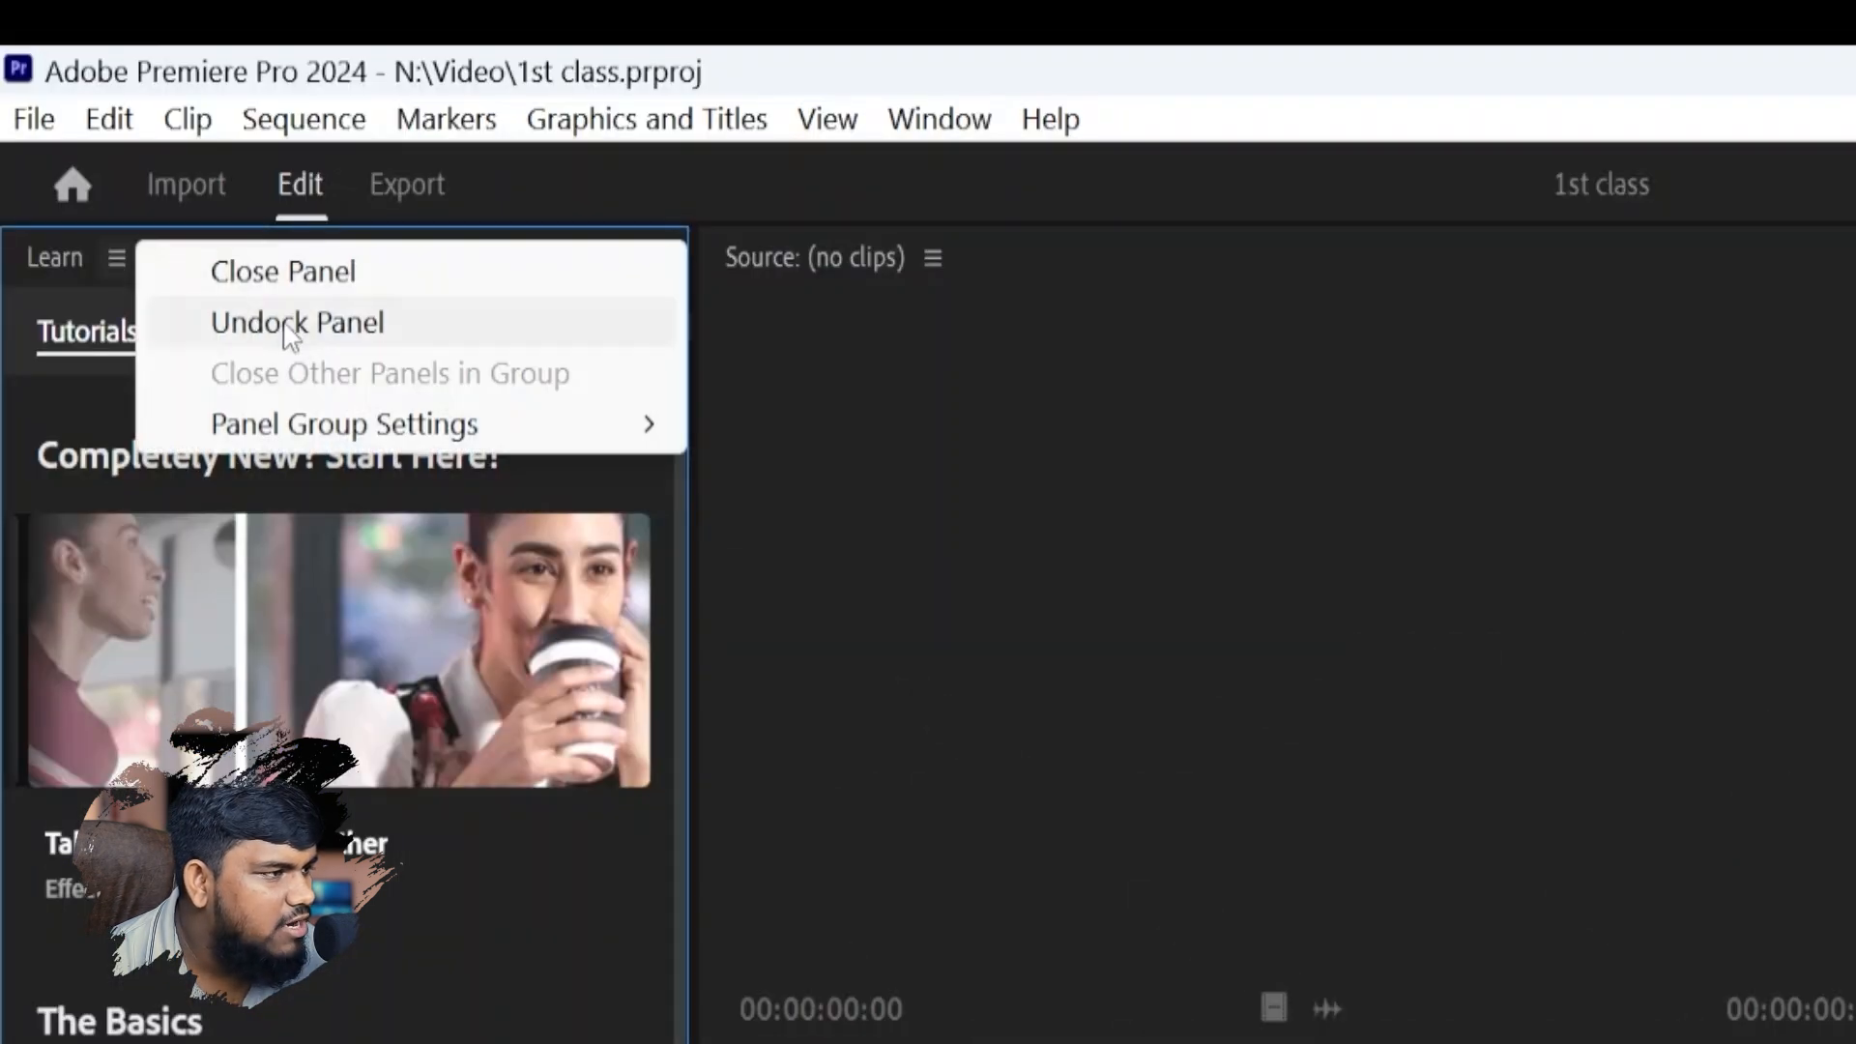
left_click(287, 325)
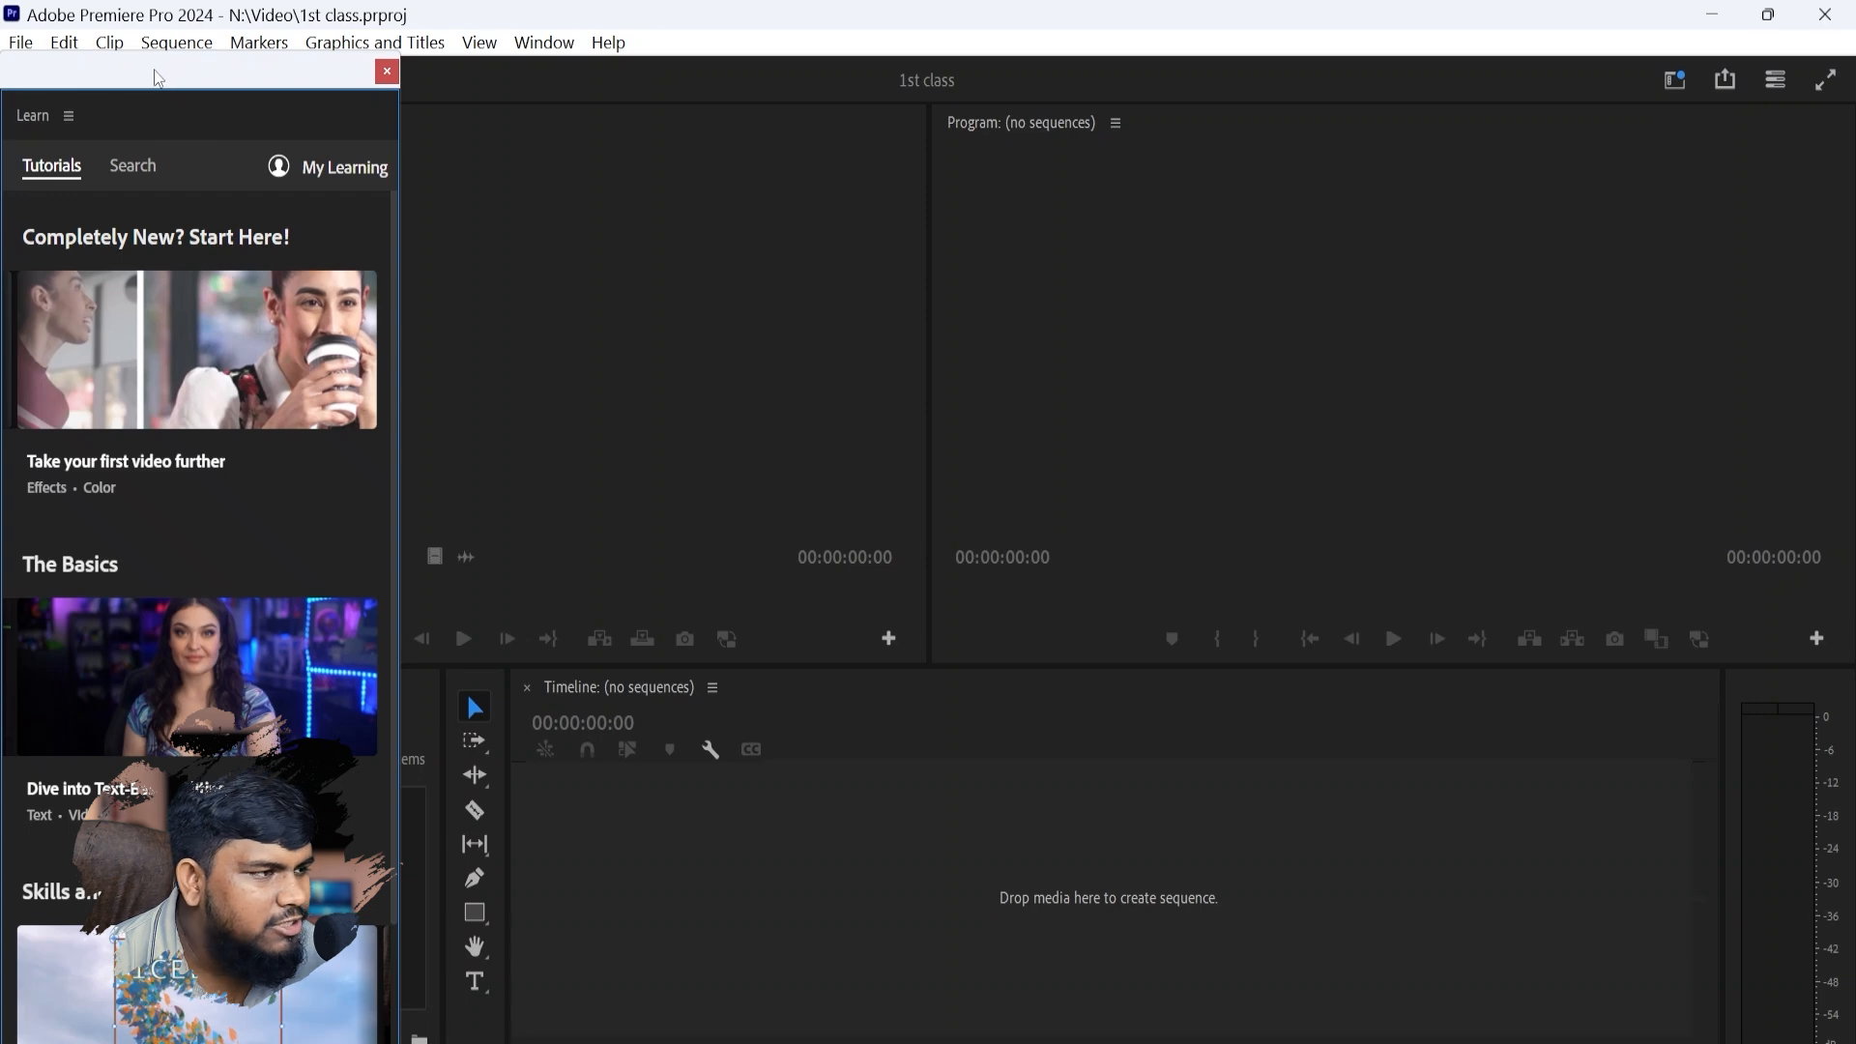
left_click_drag(159, 78, 864, 416)
left_click_drag(1059, 240, 858, 66)
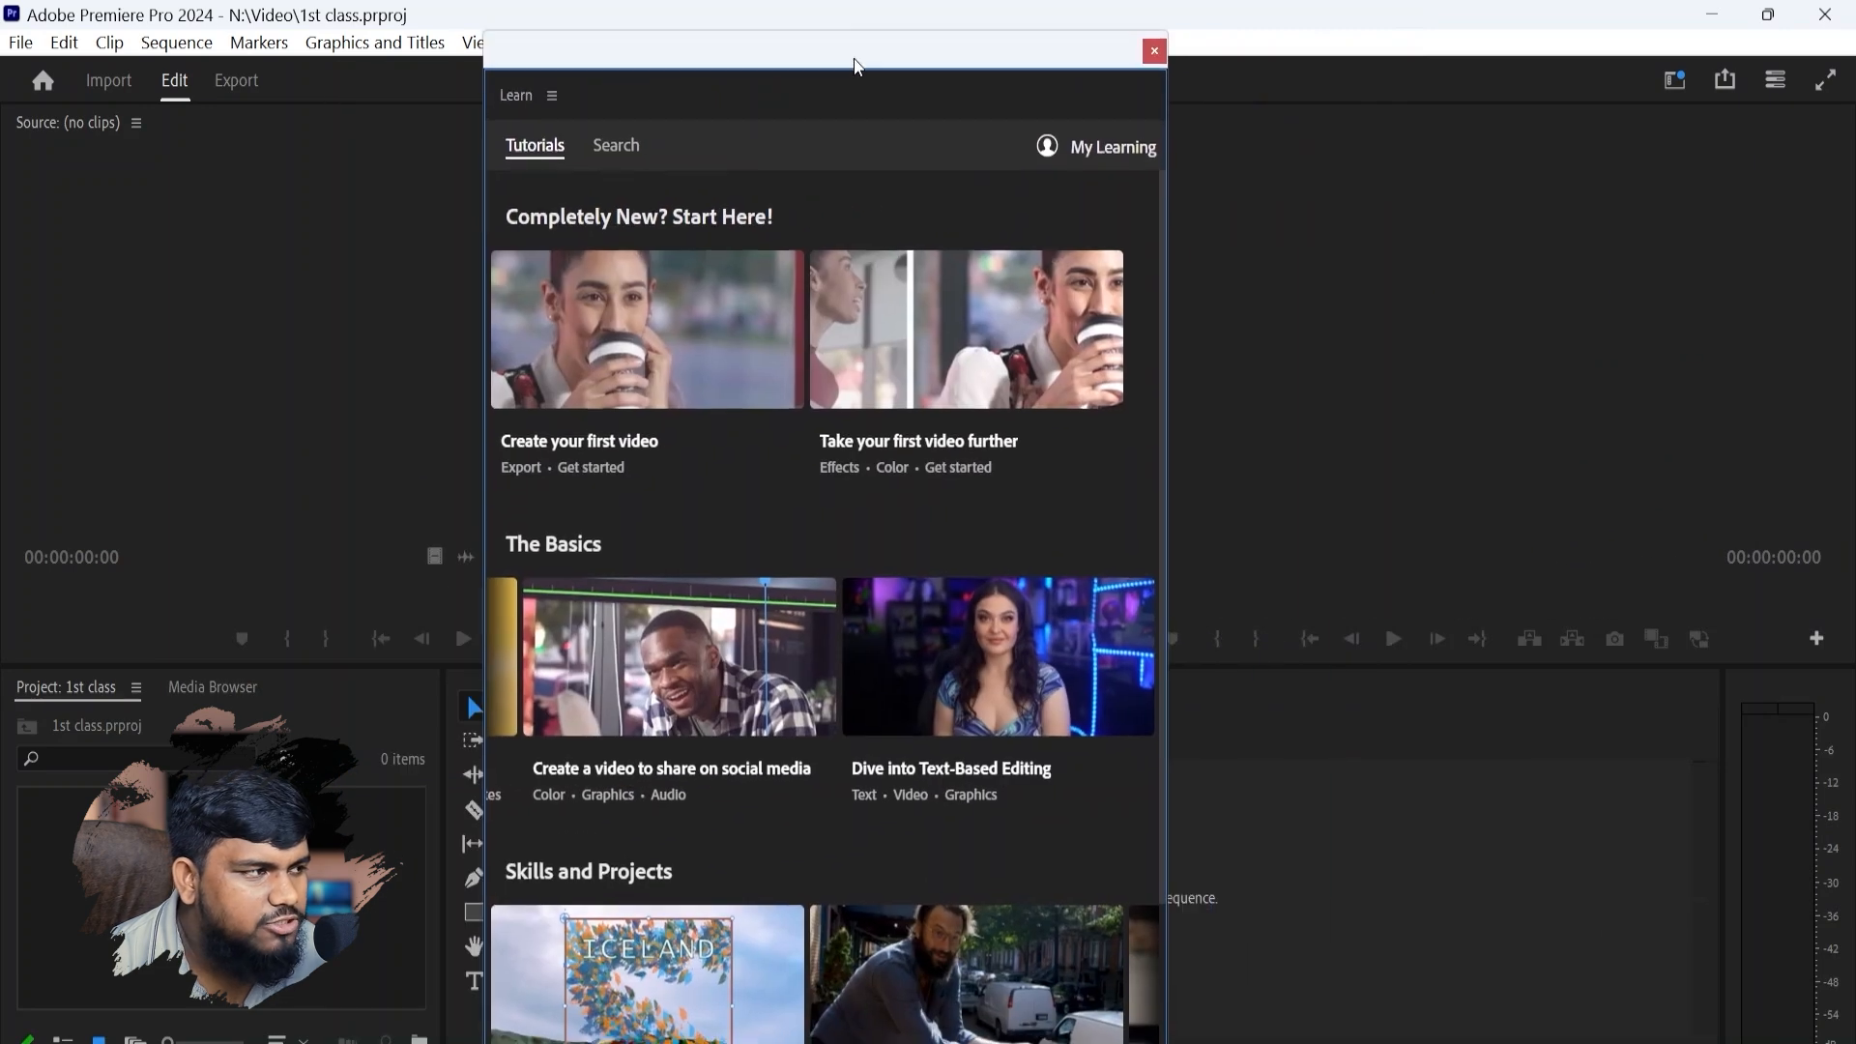
- Undock the Source panel and arrange it as a floating window beside the floating Learn window
left_click(136, 124)
left_click(232, 172)
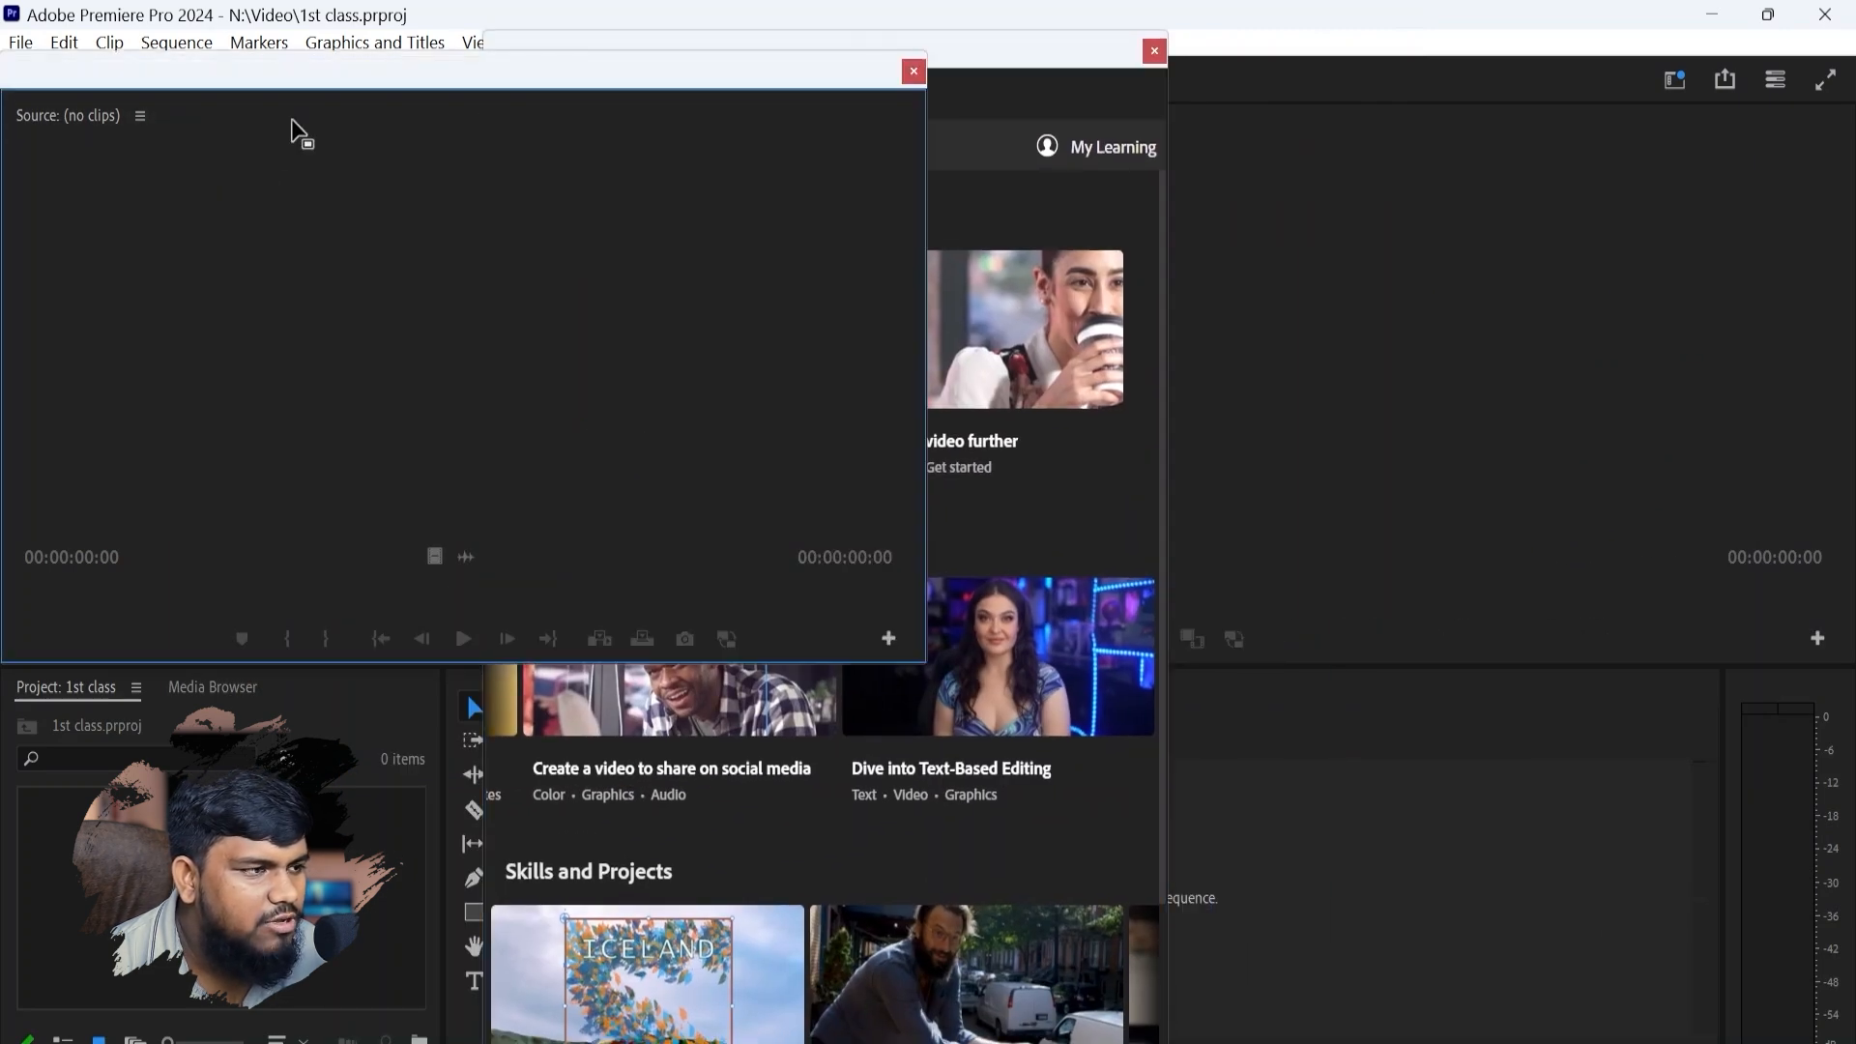
left_click_drag(290, 131, 1326, 174)
left_click_drag(769, 66, 397, 63)
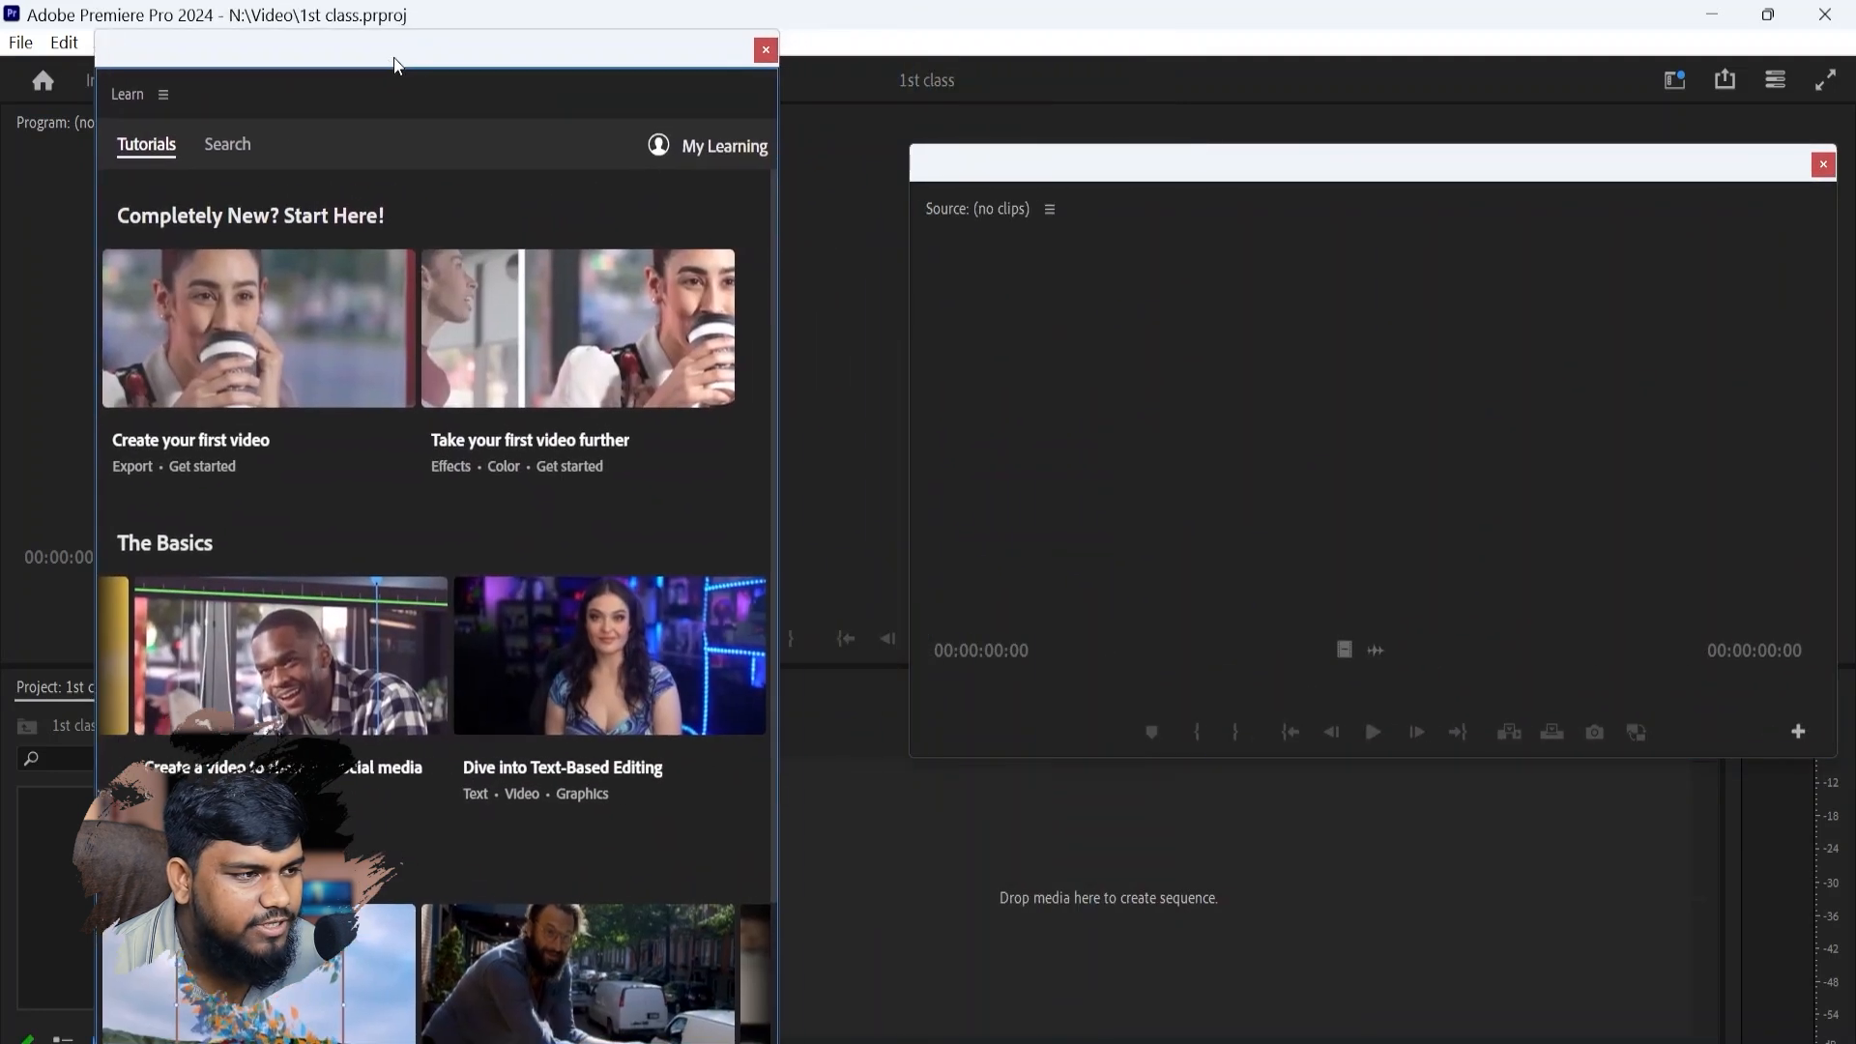
left_click_drag(1030, 179, 919, 113)
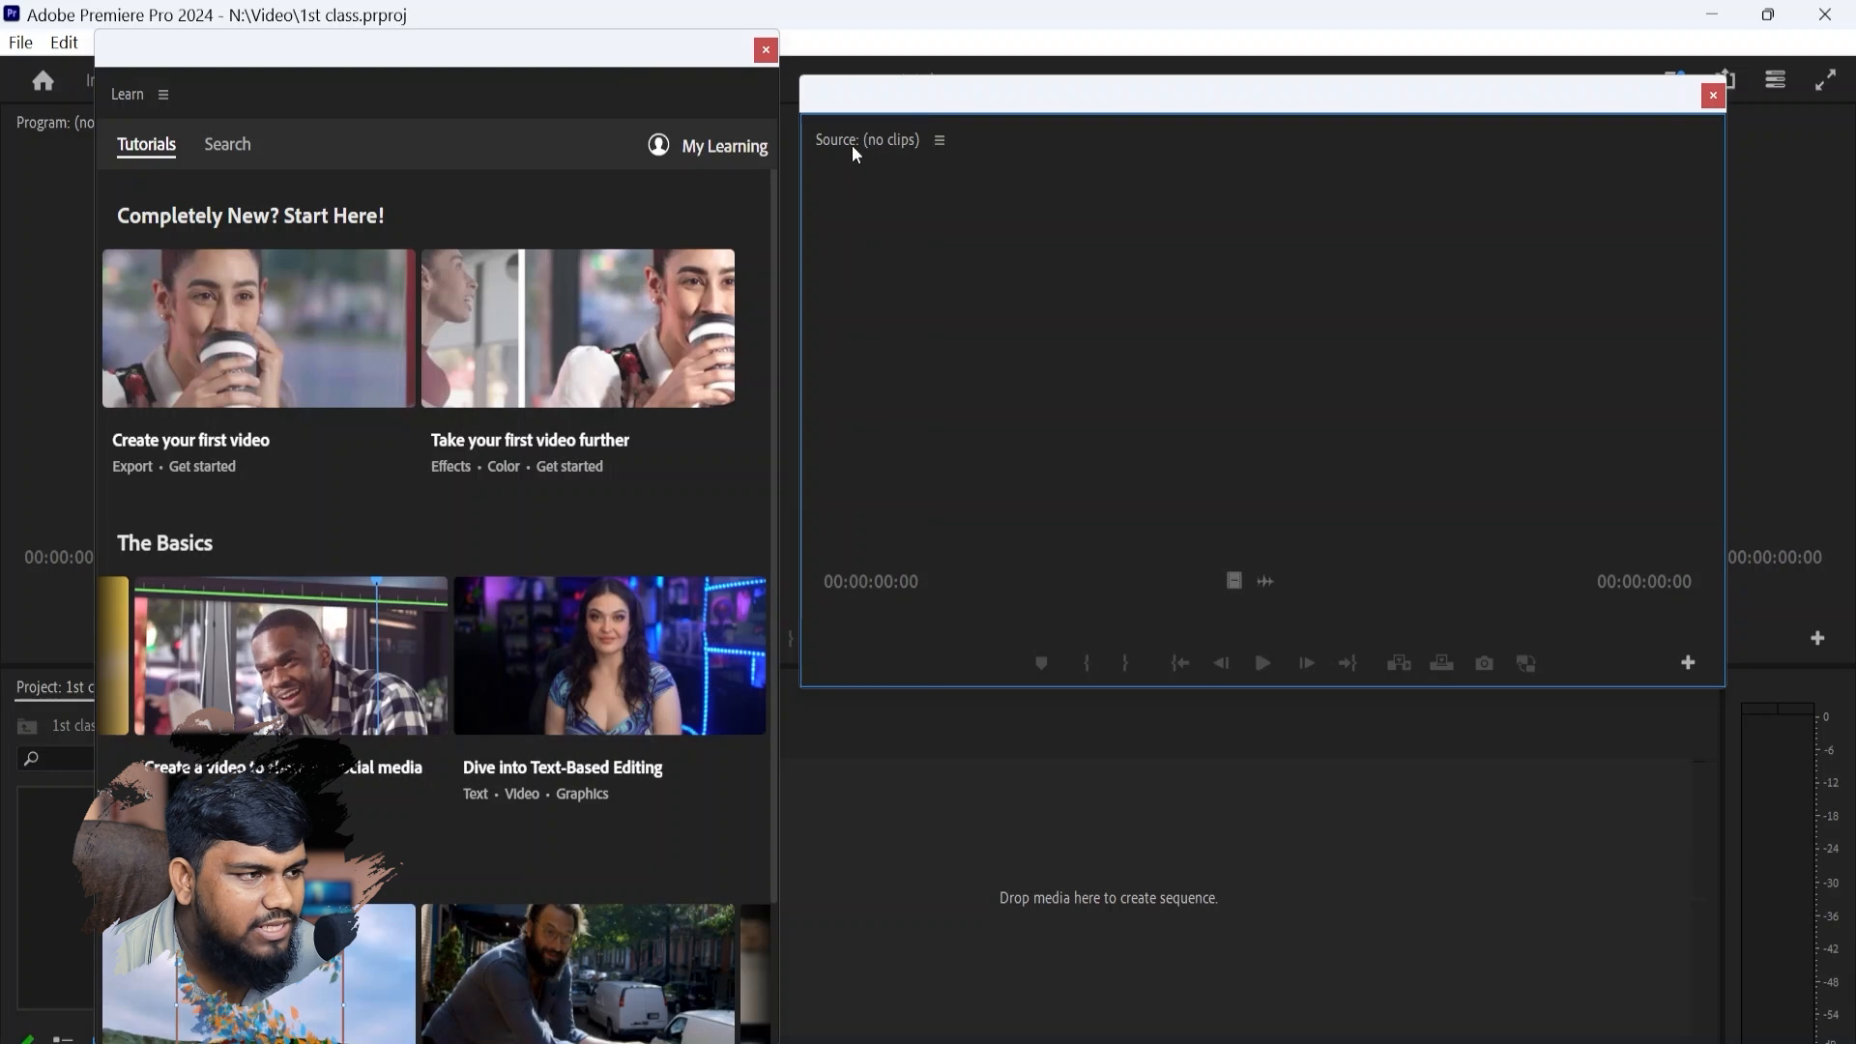
- Dock the Source panel directly above the Timeline and the Learn panel as a tab in the Program monitor's group
left_click_drag(882, 145, 974, 736)
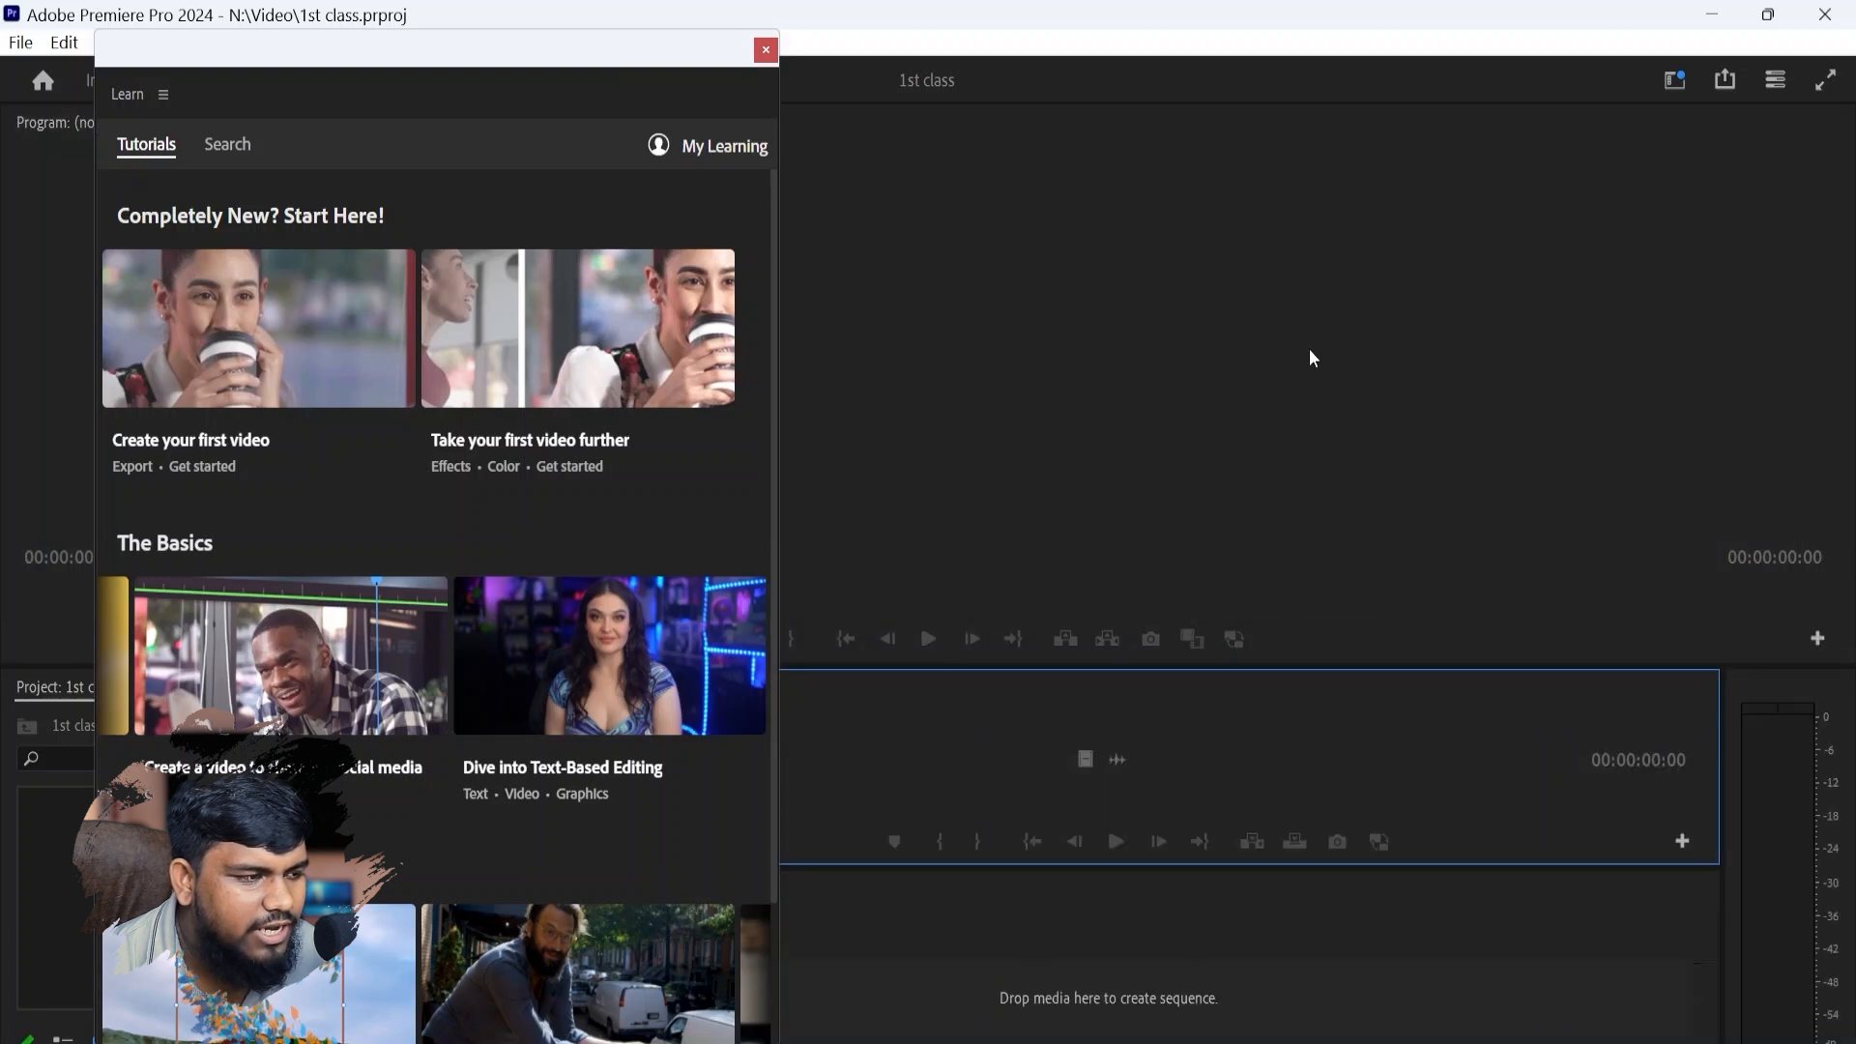
left_click_drag(384, 52, 1067, 184)
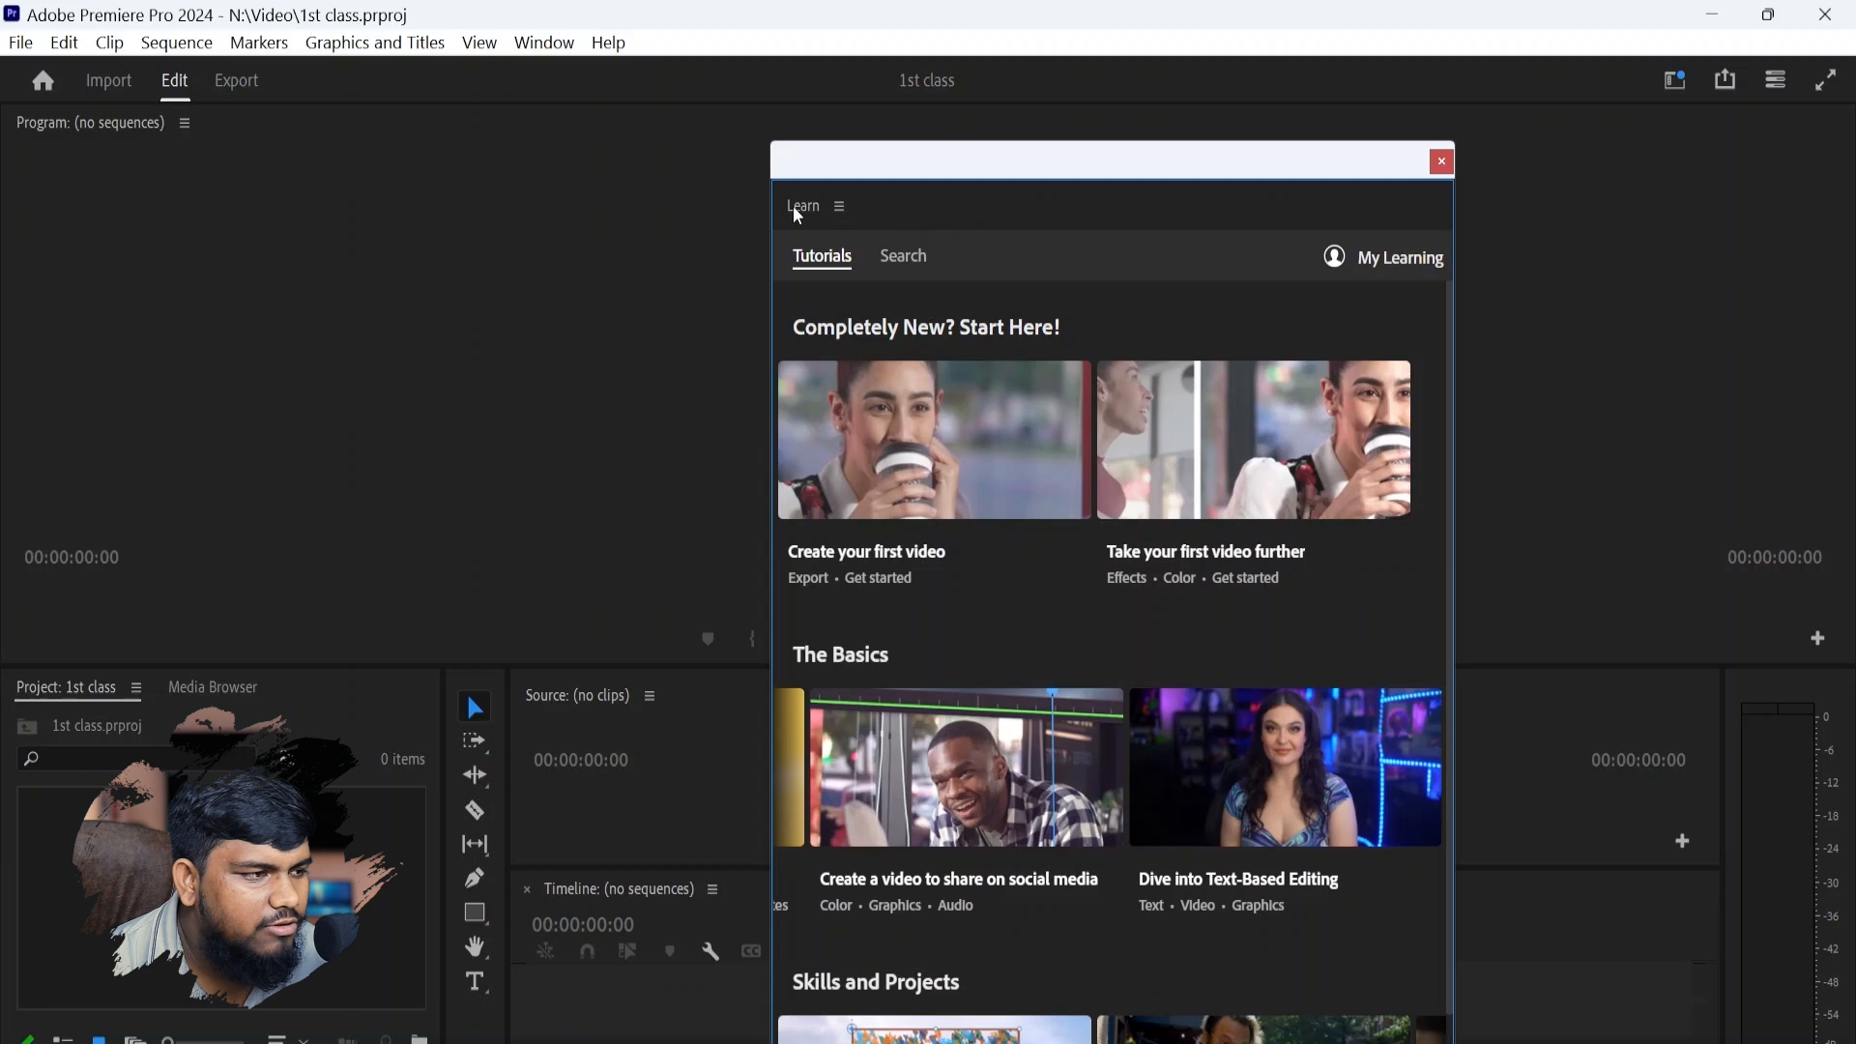
left_click_drag(798, 214, 720, 155)
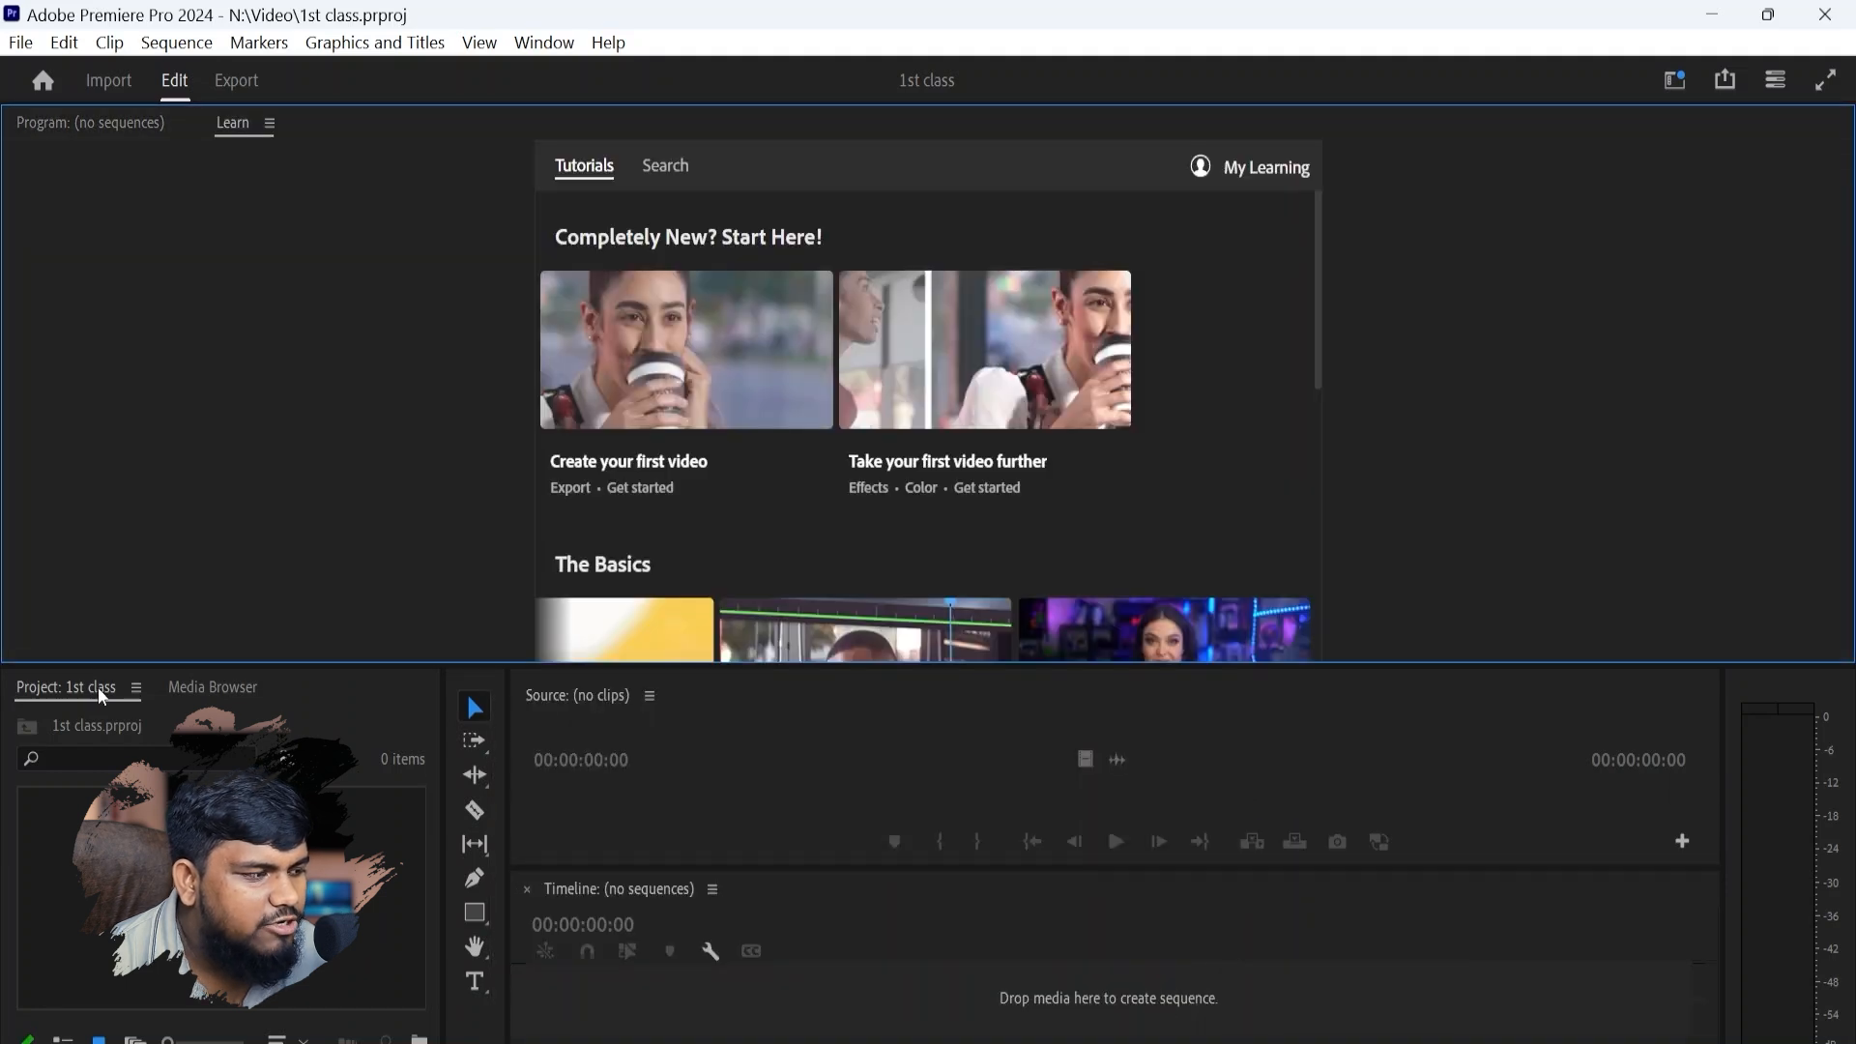
- Group the Project, Media Browser and Source panels as tabs alongside the Program monitor
left_click_drag(94, 691, 1552, 385)
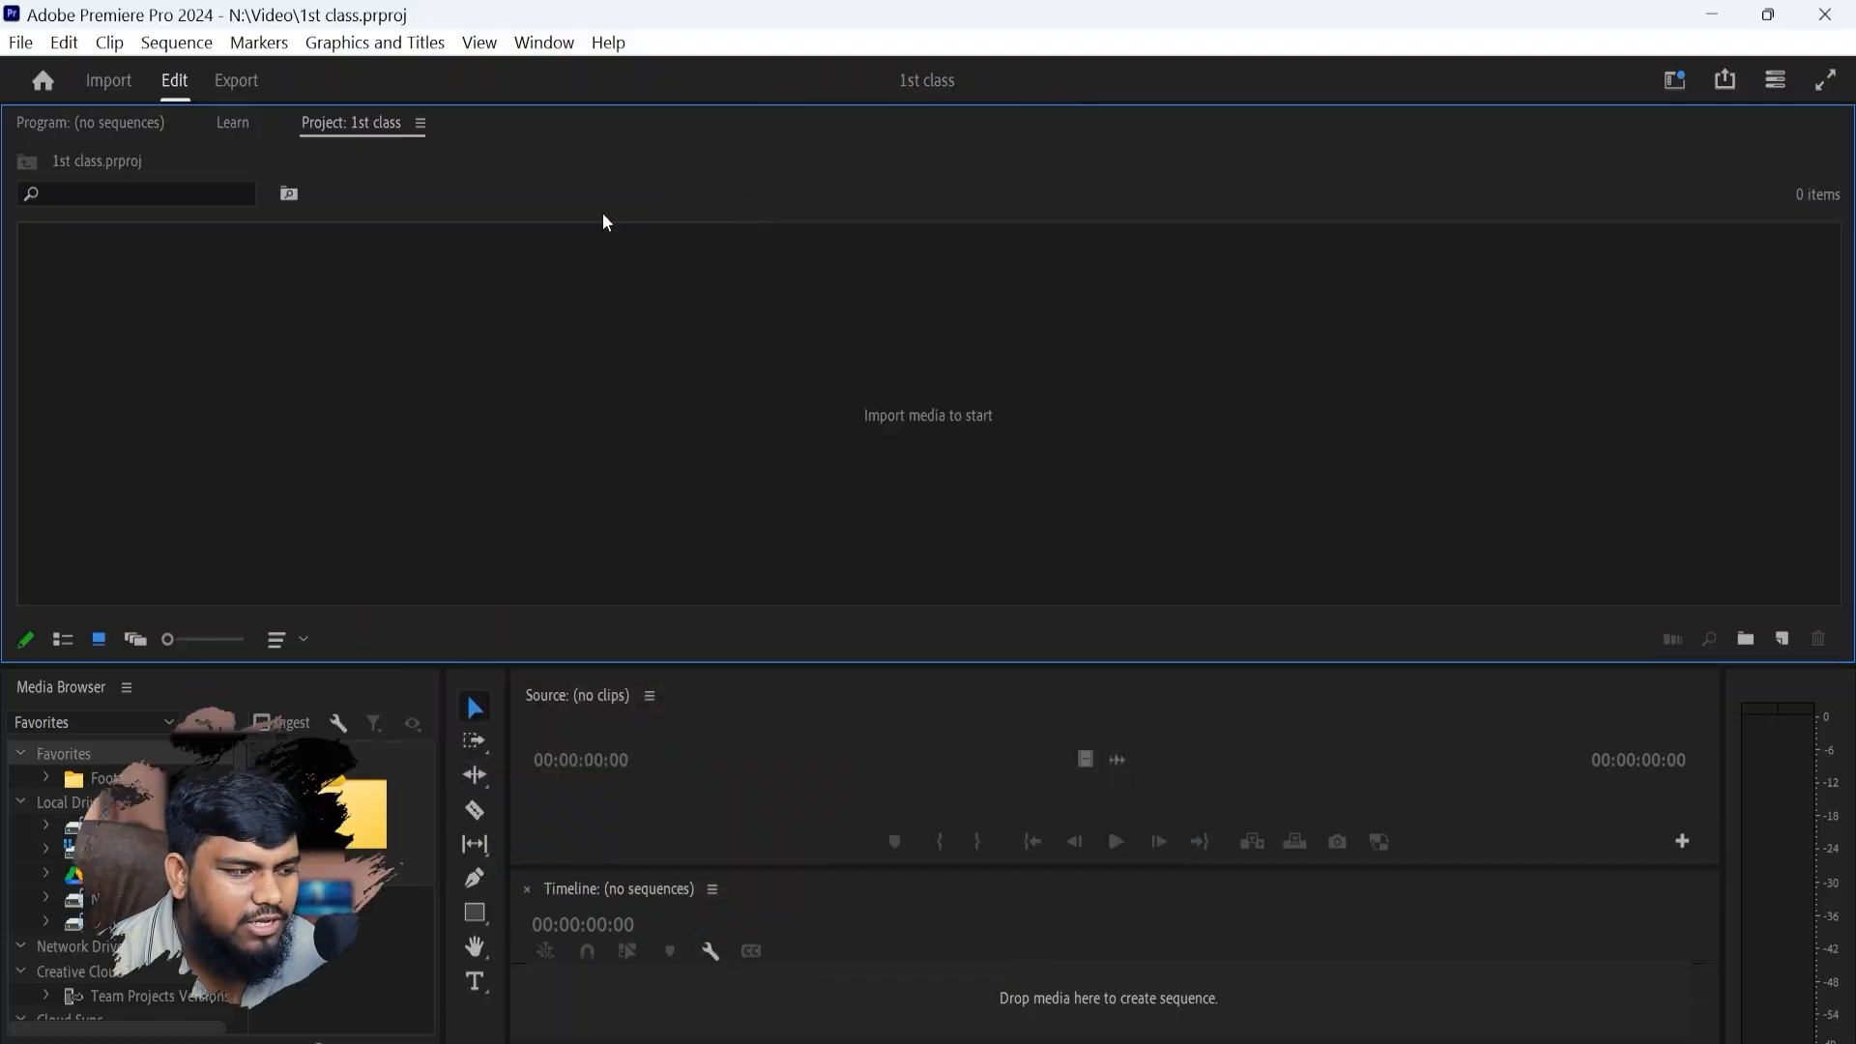
left_click_drag(98, 685, 650, 390)
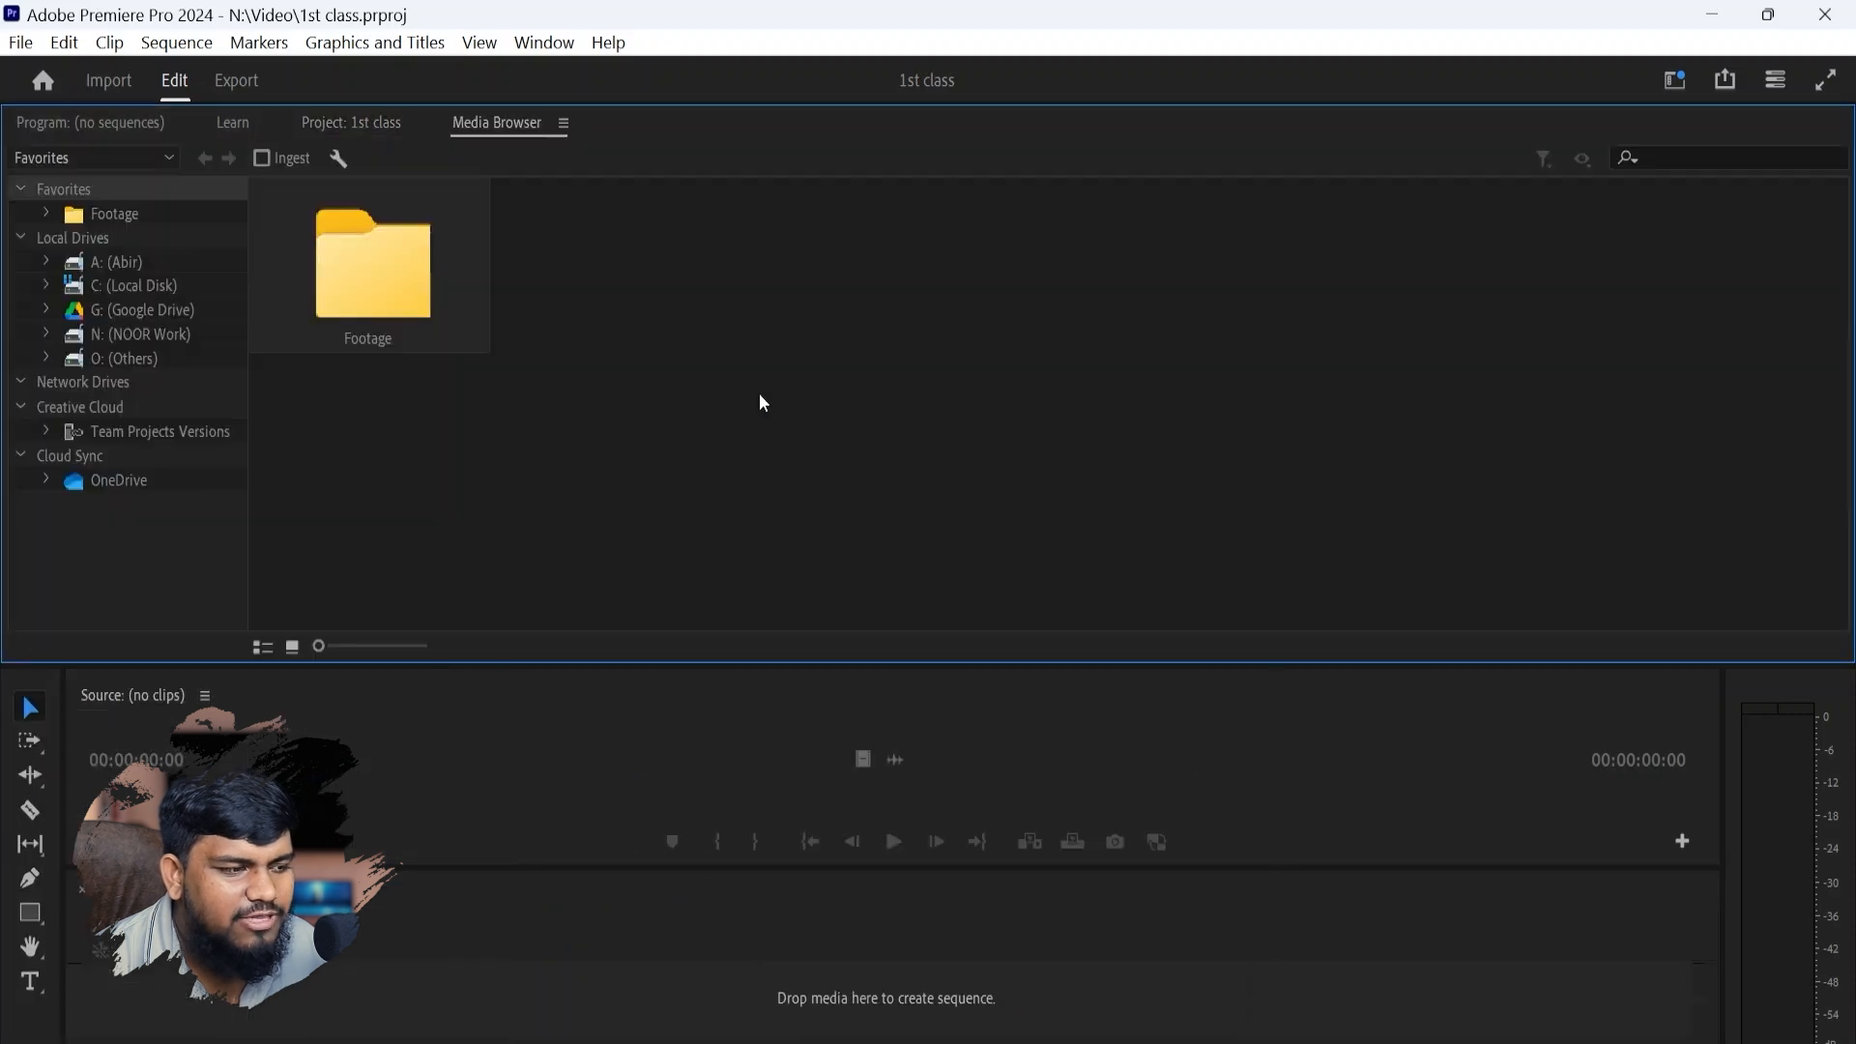
left_click_drag(91, 123, 1160, 511)
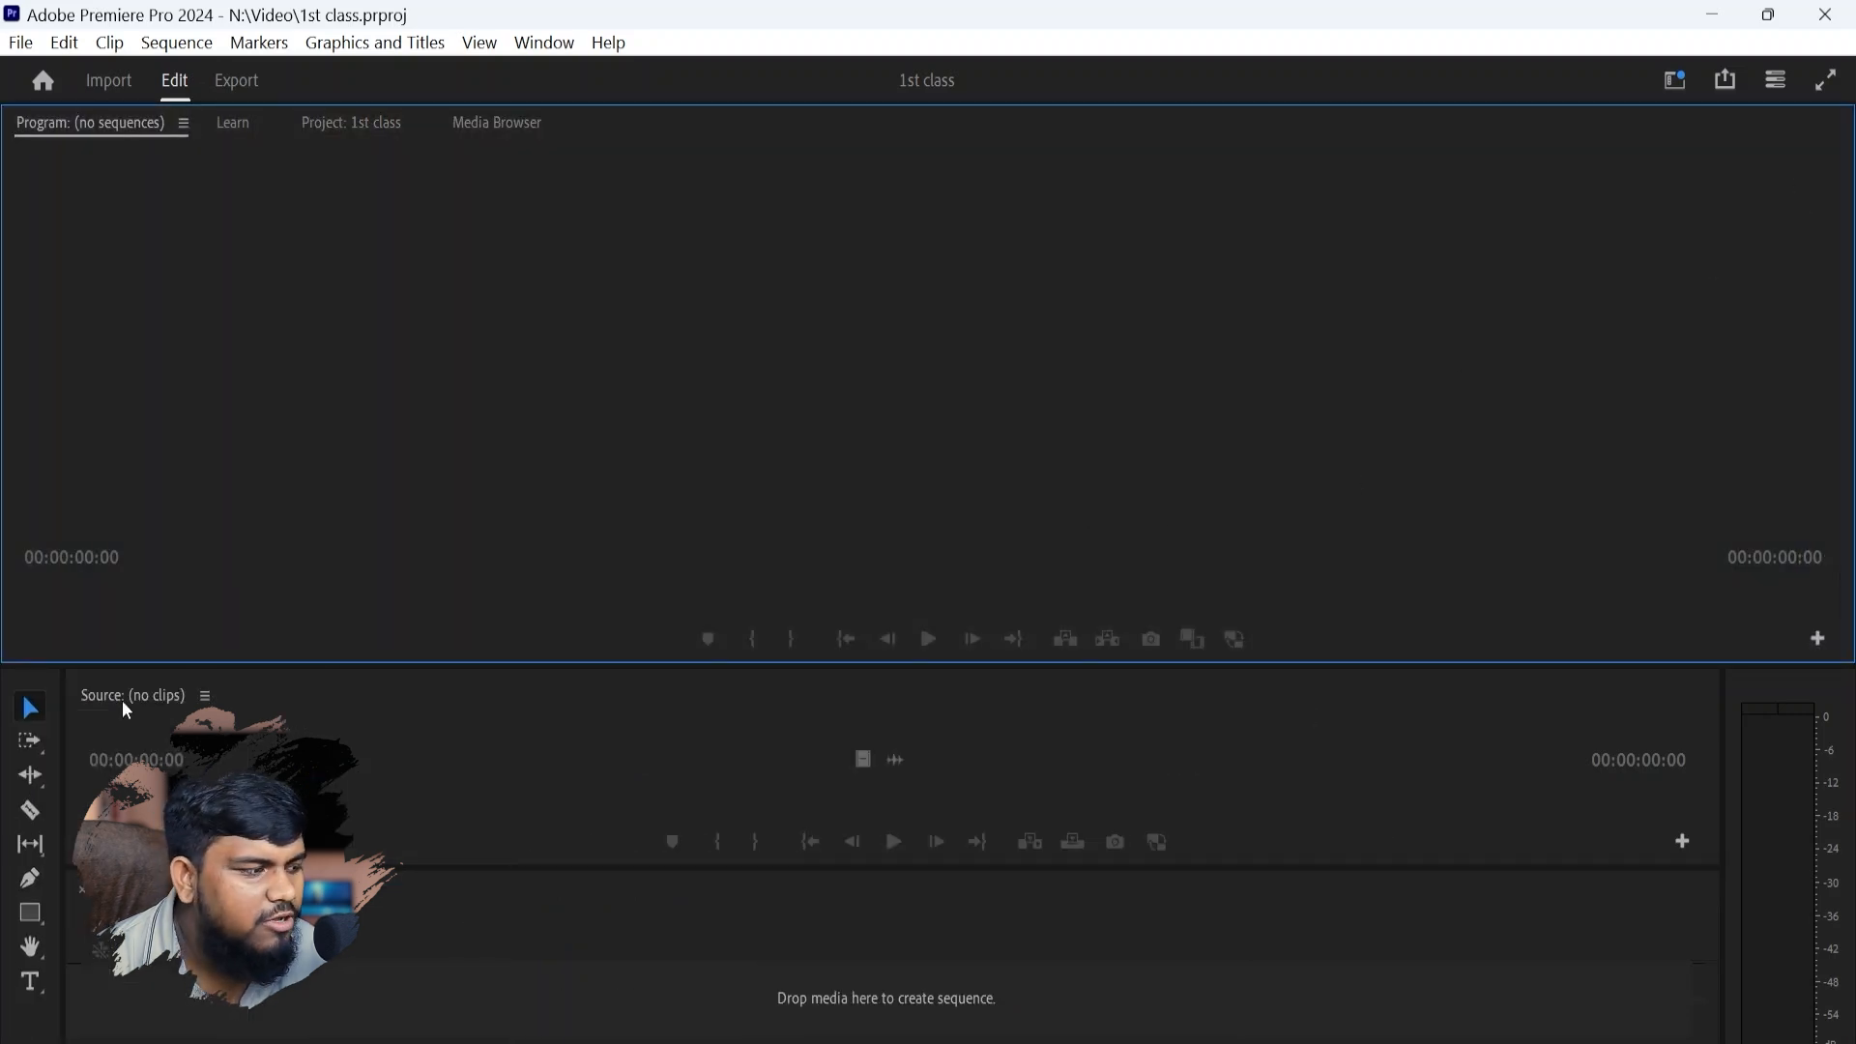
left_click_drag(161, 704, 1001, 270)
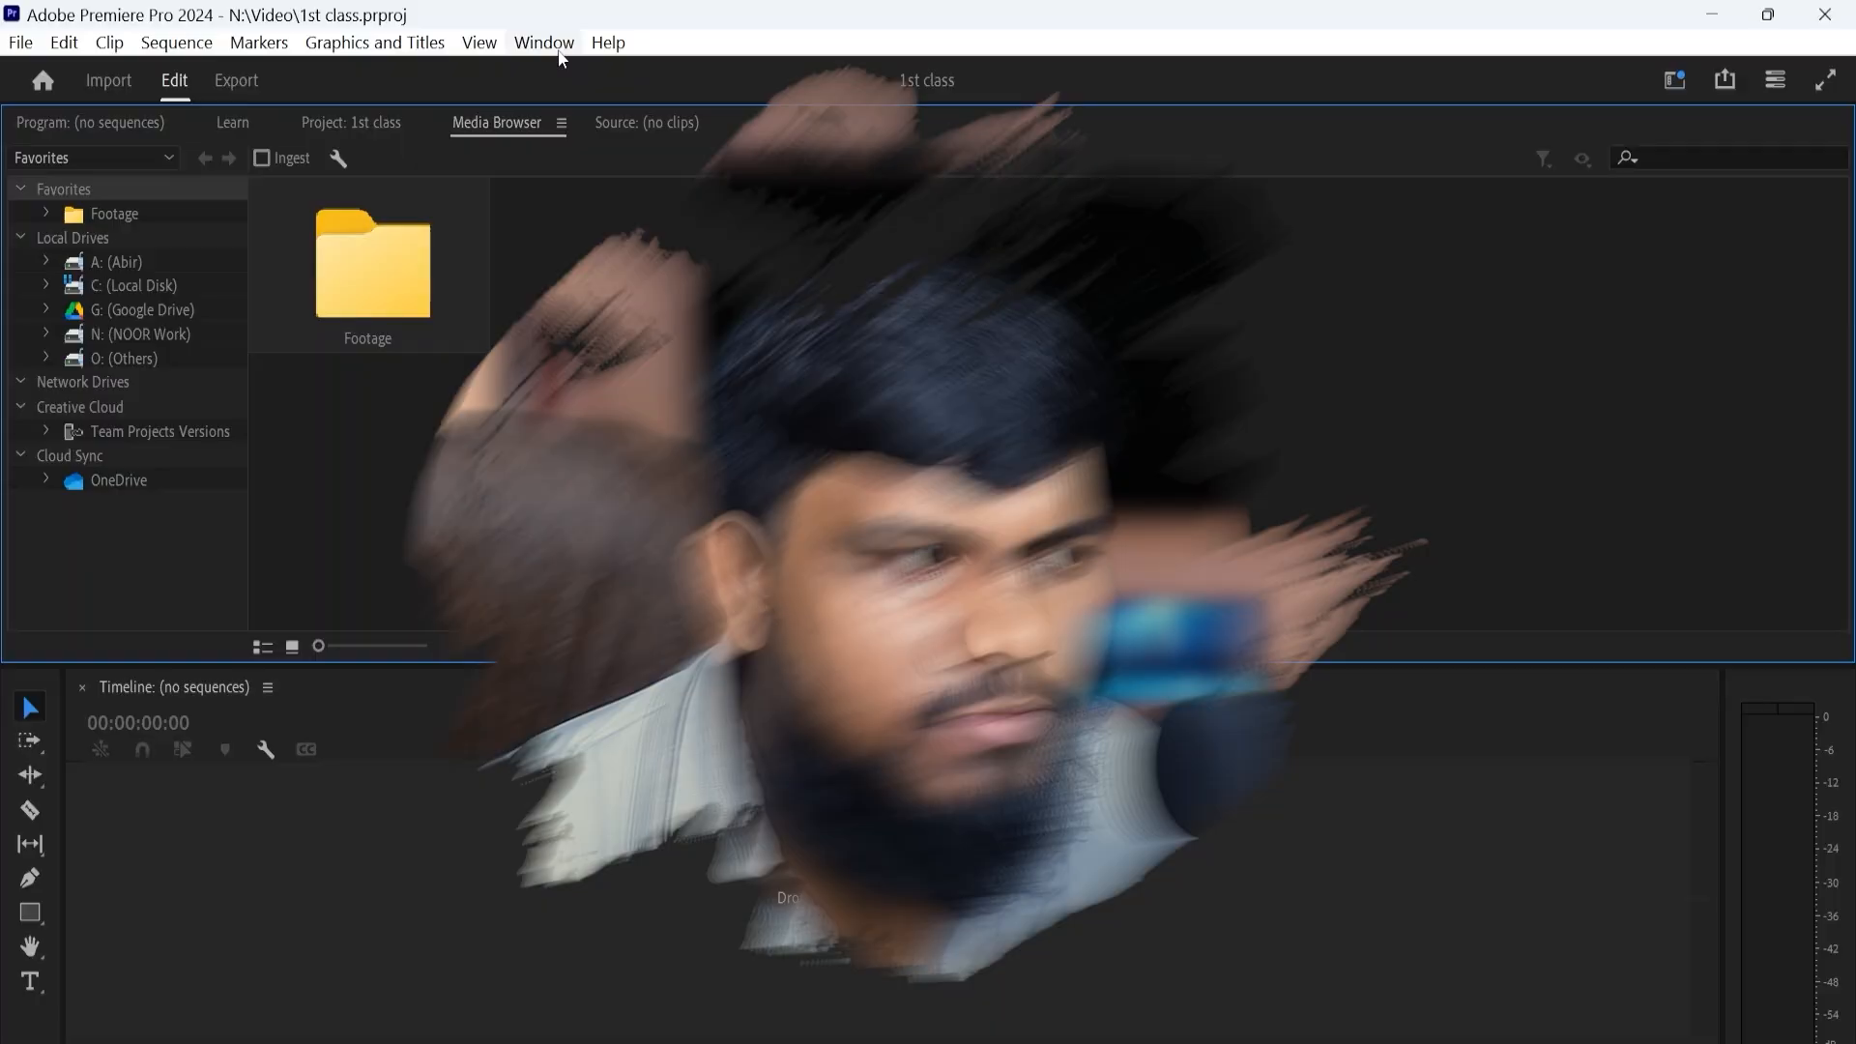
- Reset the Learning workspace to its saved layout
left_click(544, 43)
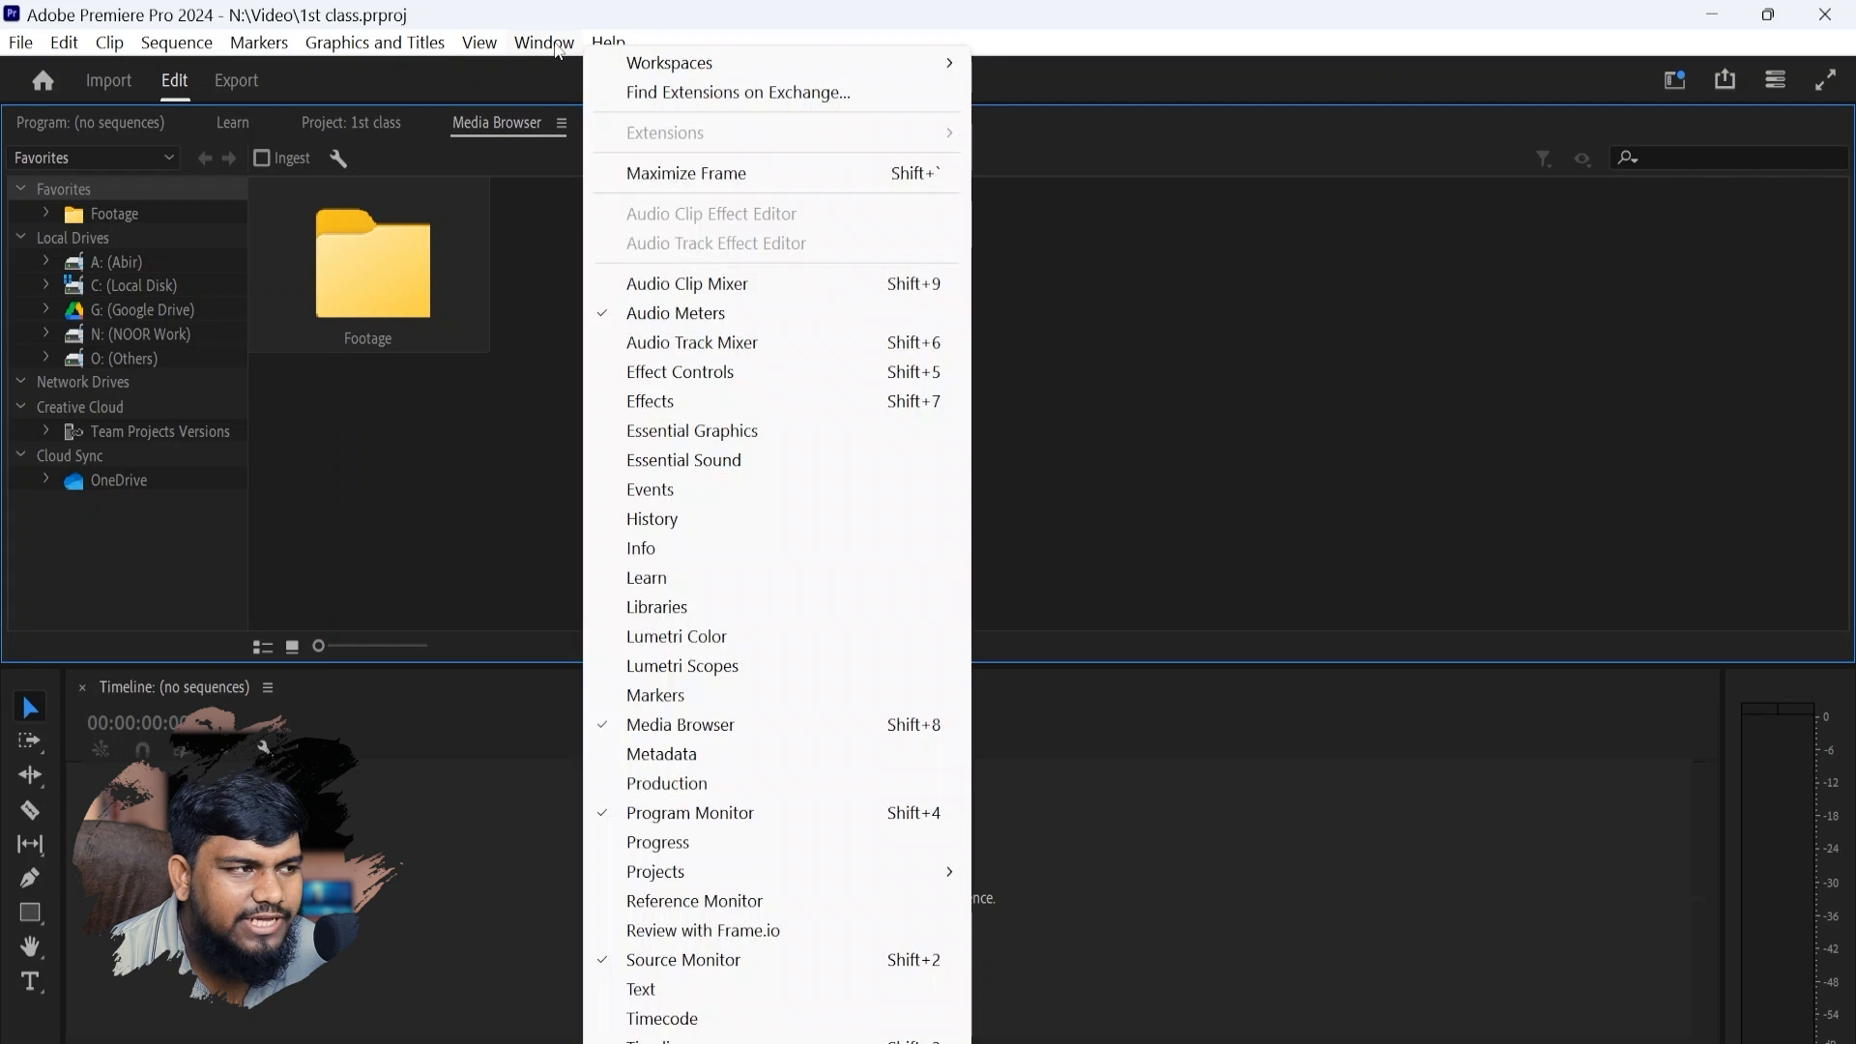
mouse_move(696, 63)
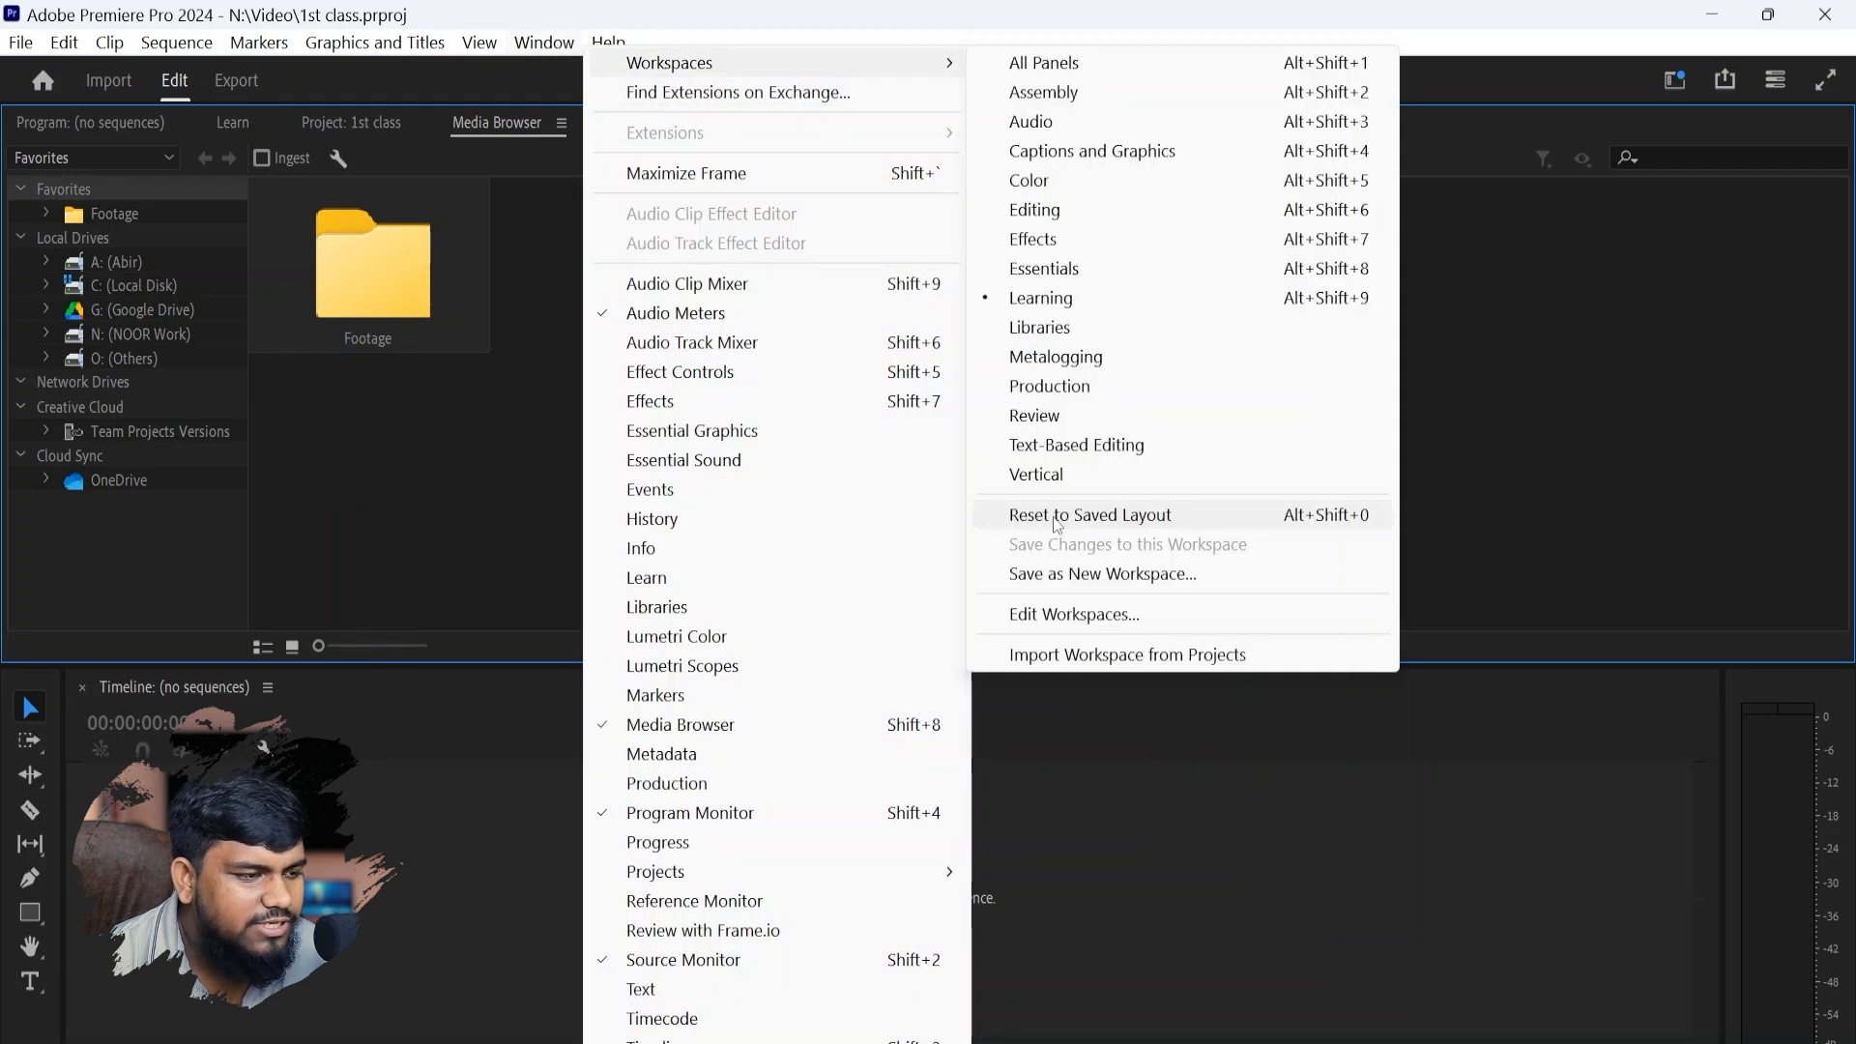
left_click(1125, 523)
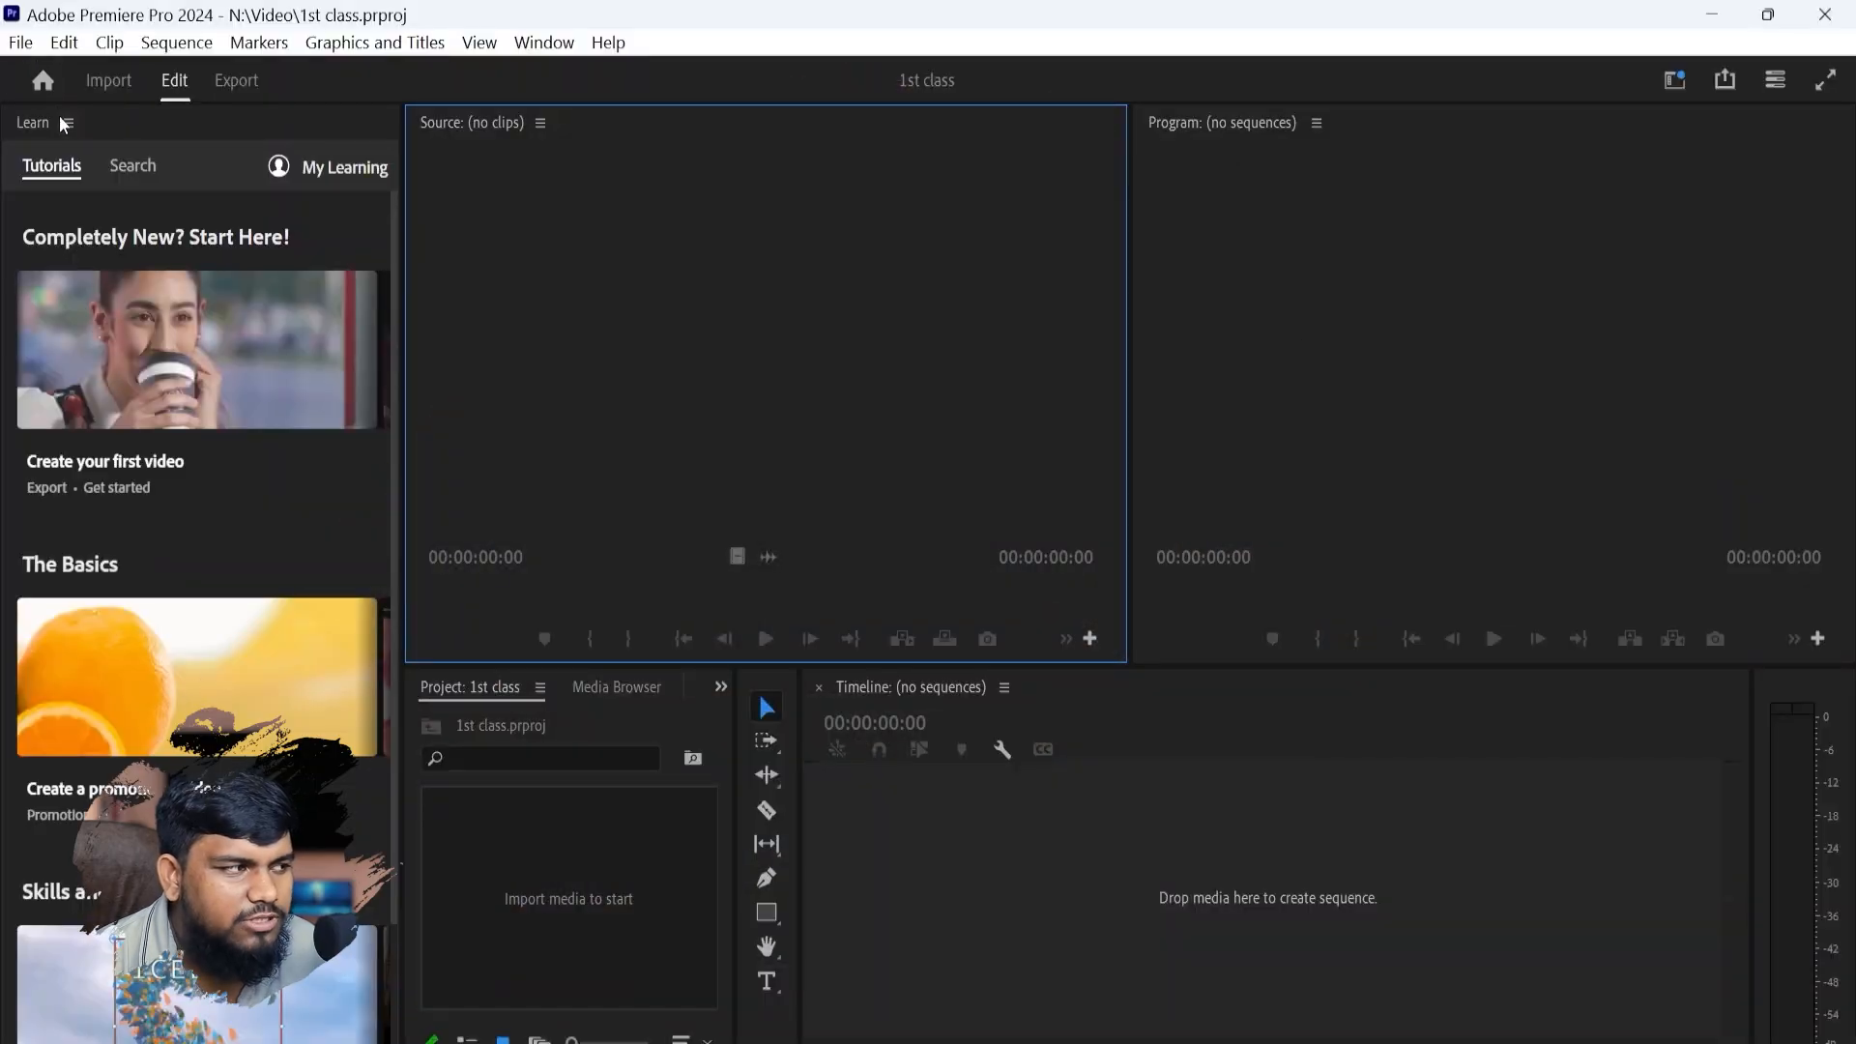
- Undock the Learn panel, move it over the middle of the workspace and close its floating window
left_click(65, 123)
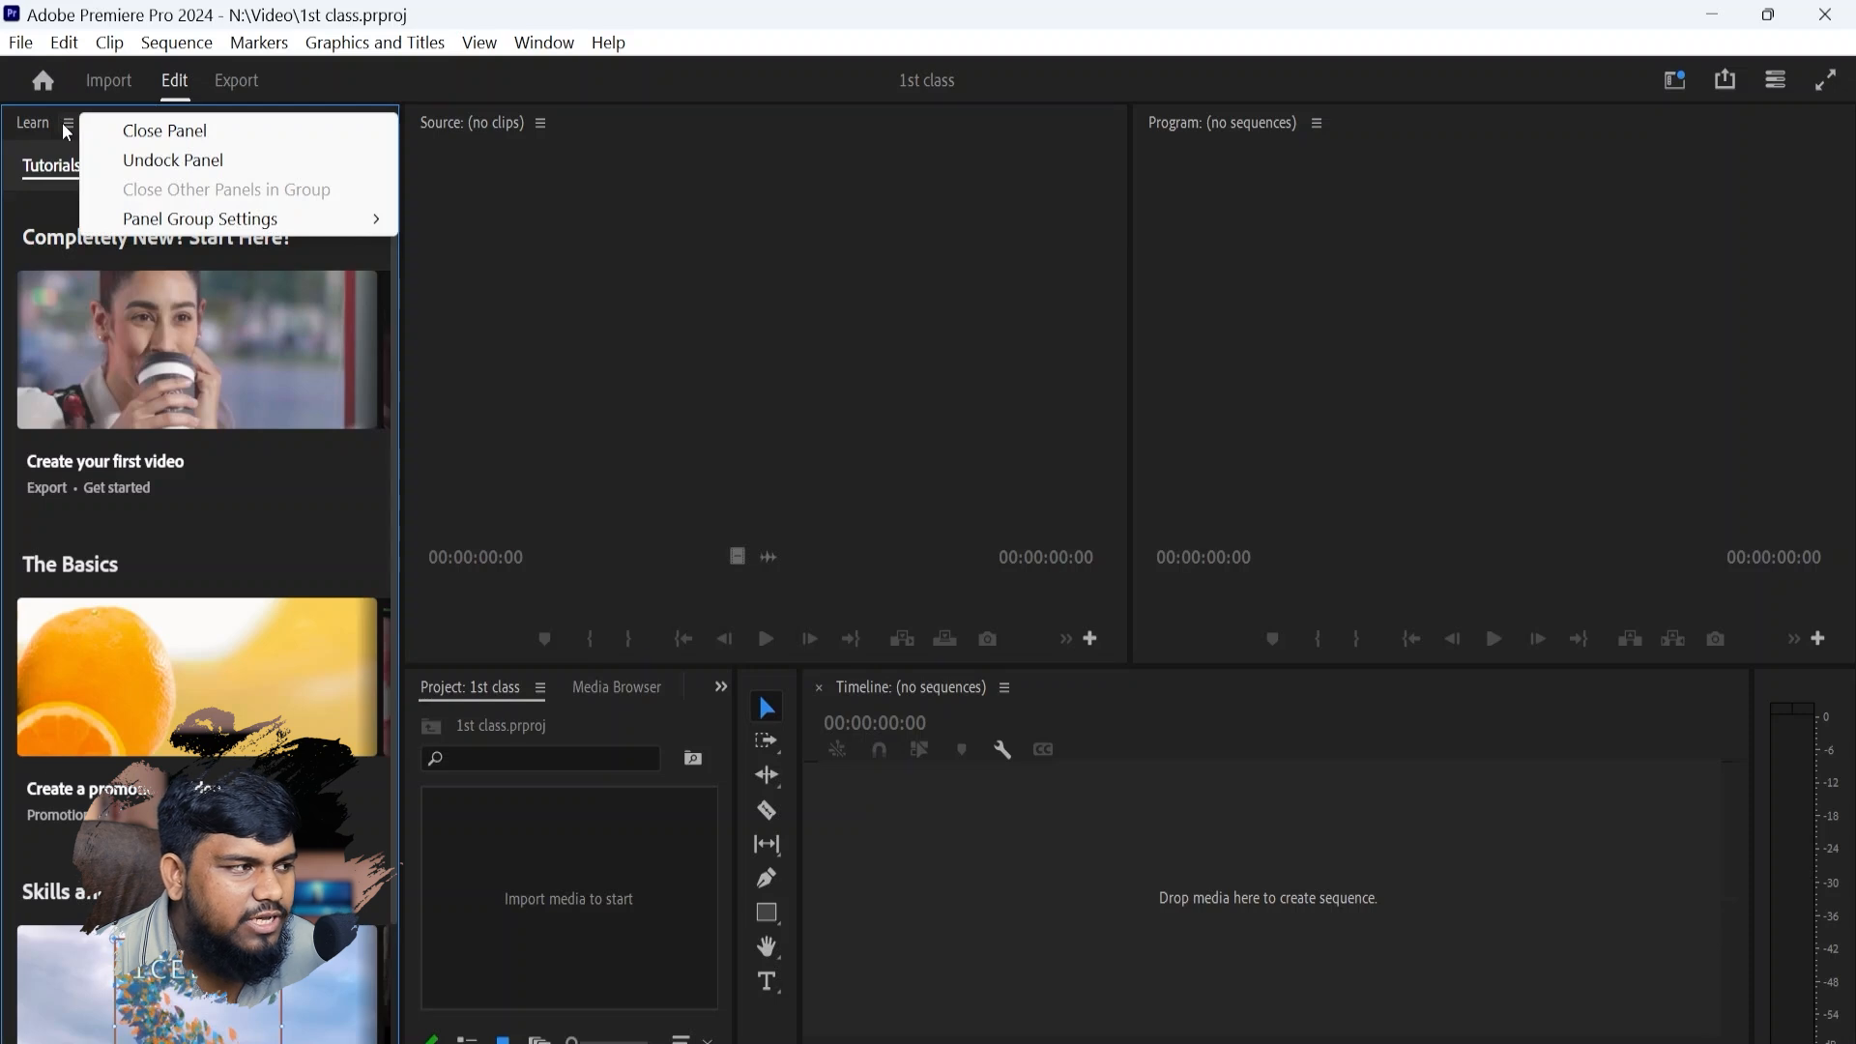
left_click(159, 160)
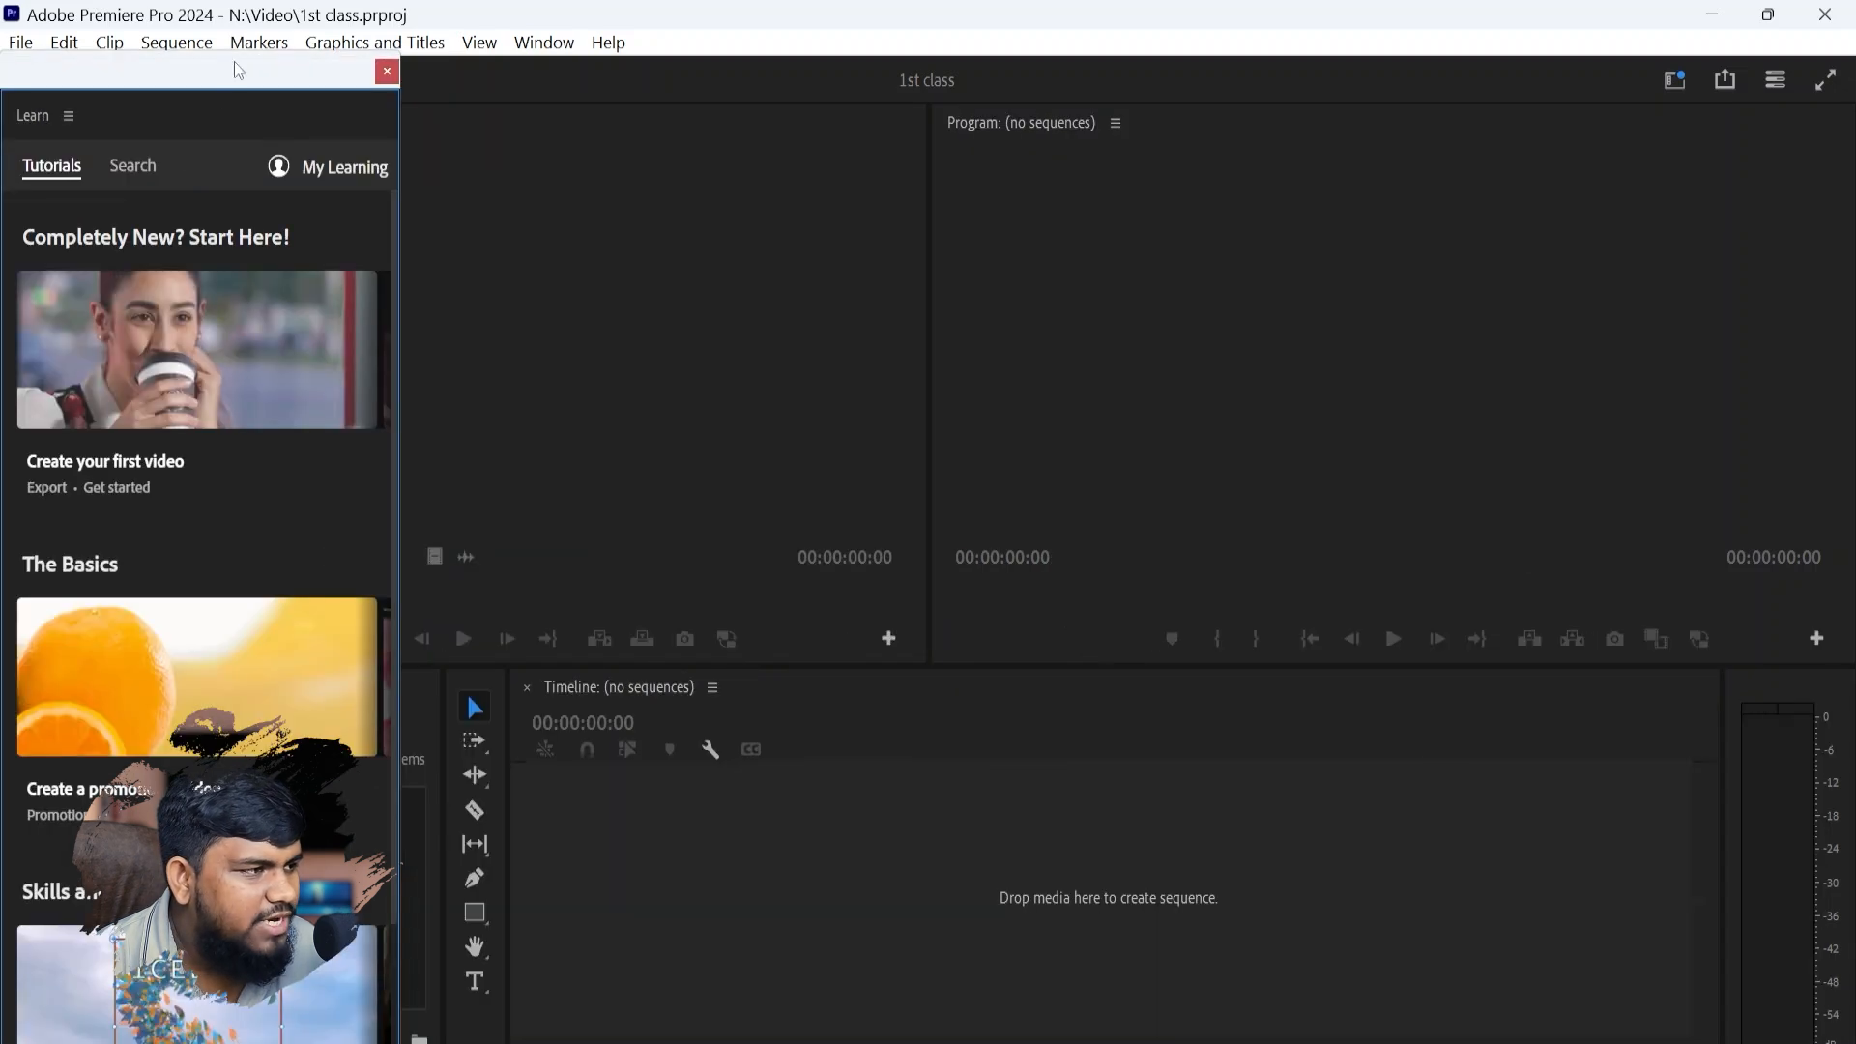
left_click_drag(237, 70, 1007, 105)
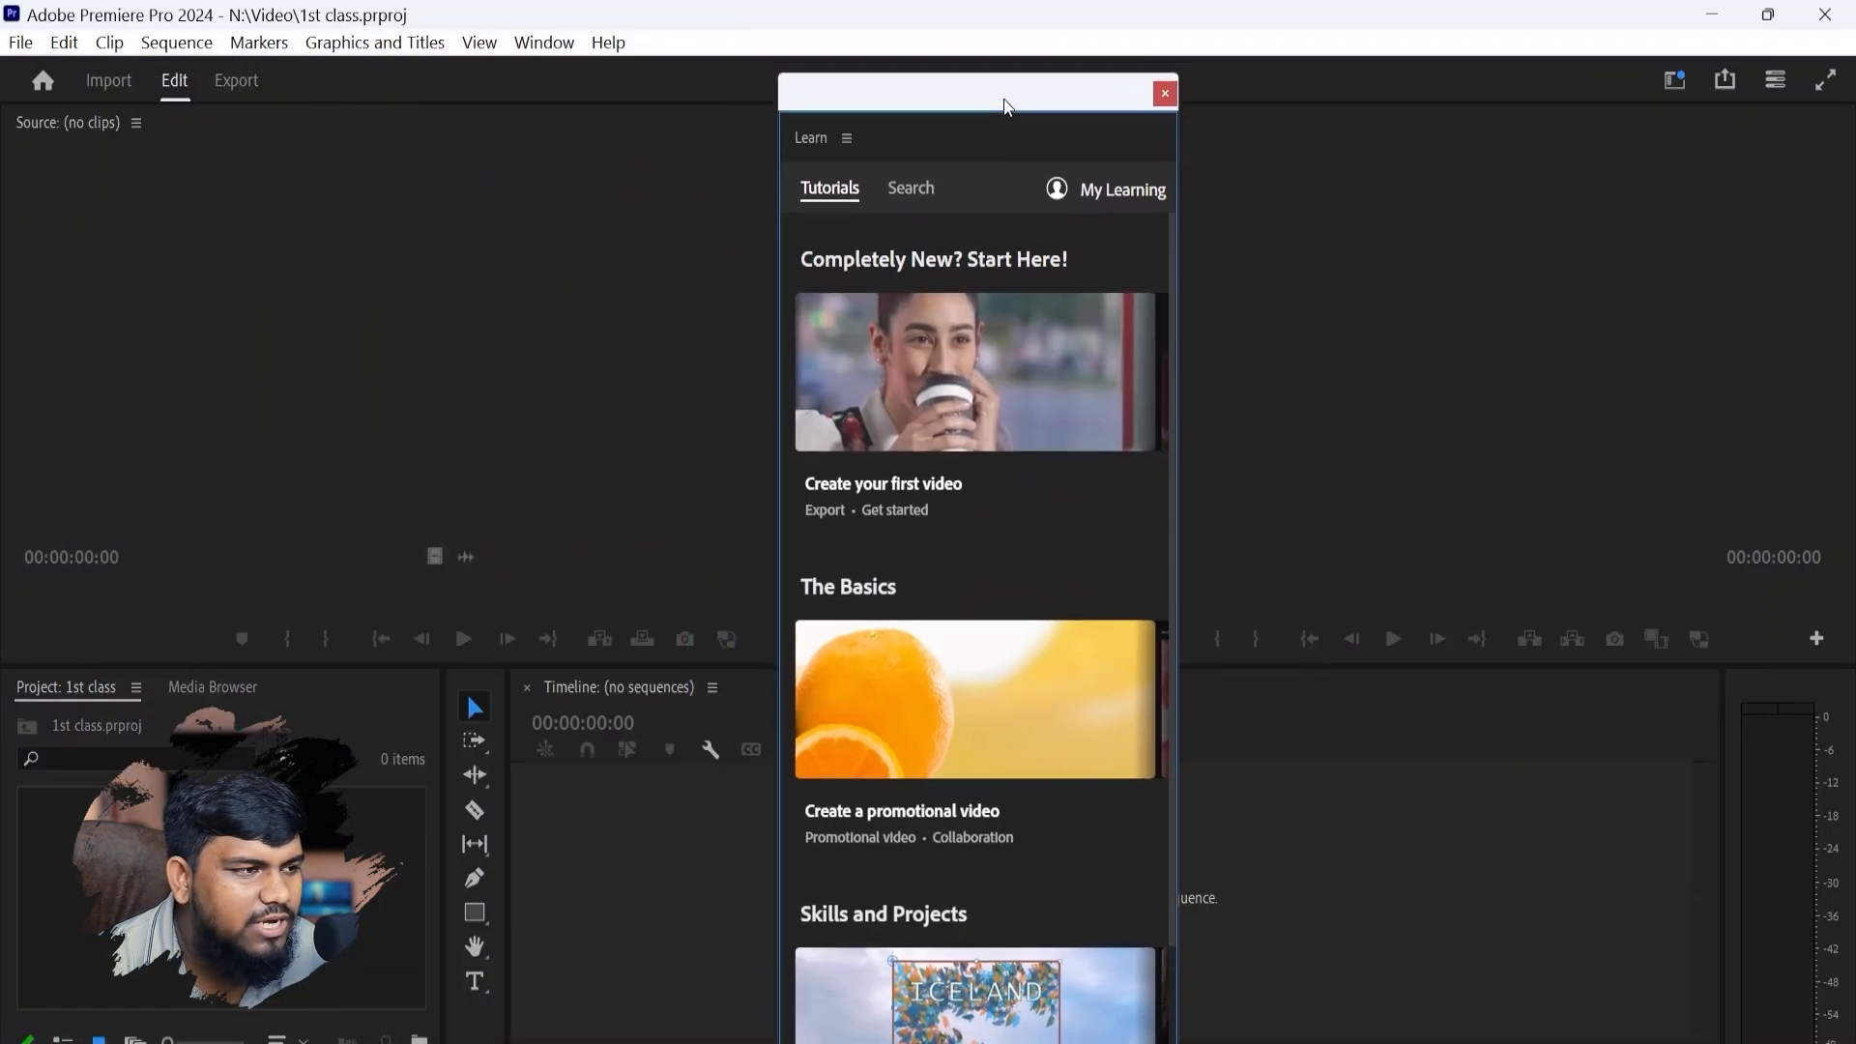
left_click(1165, 95)
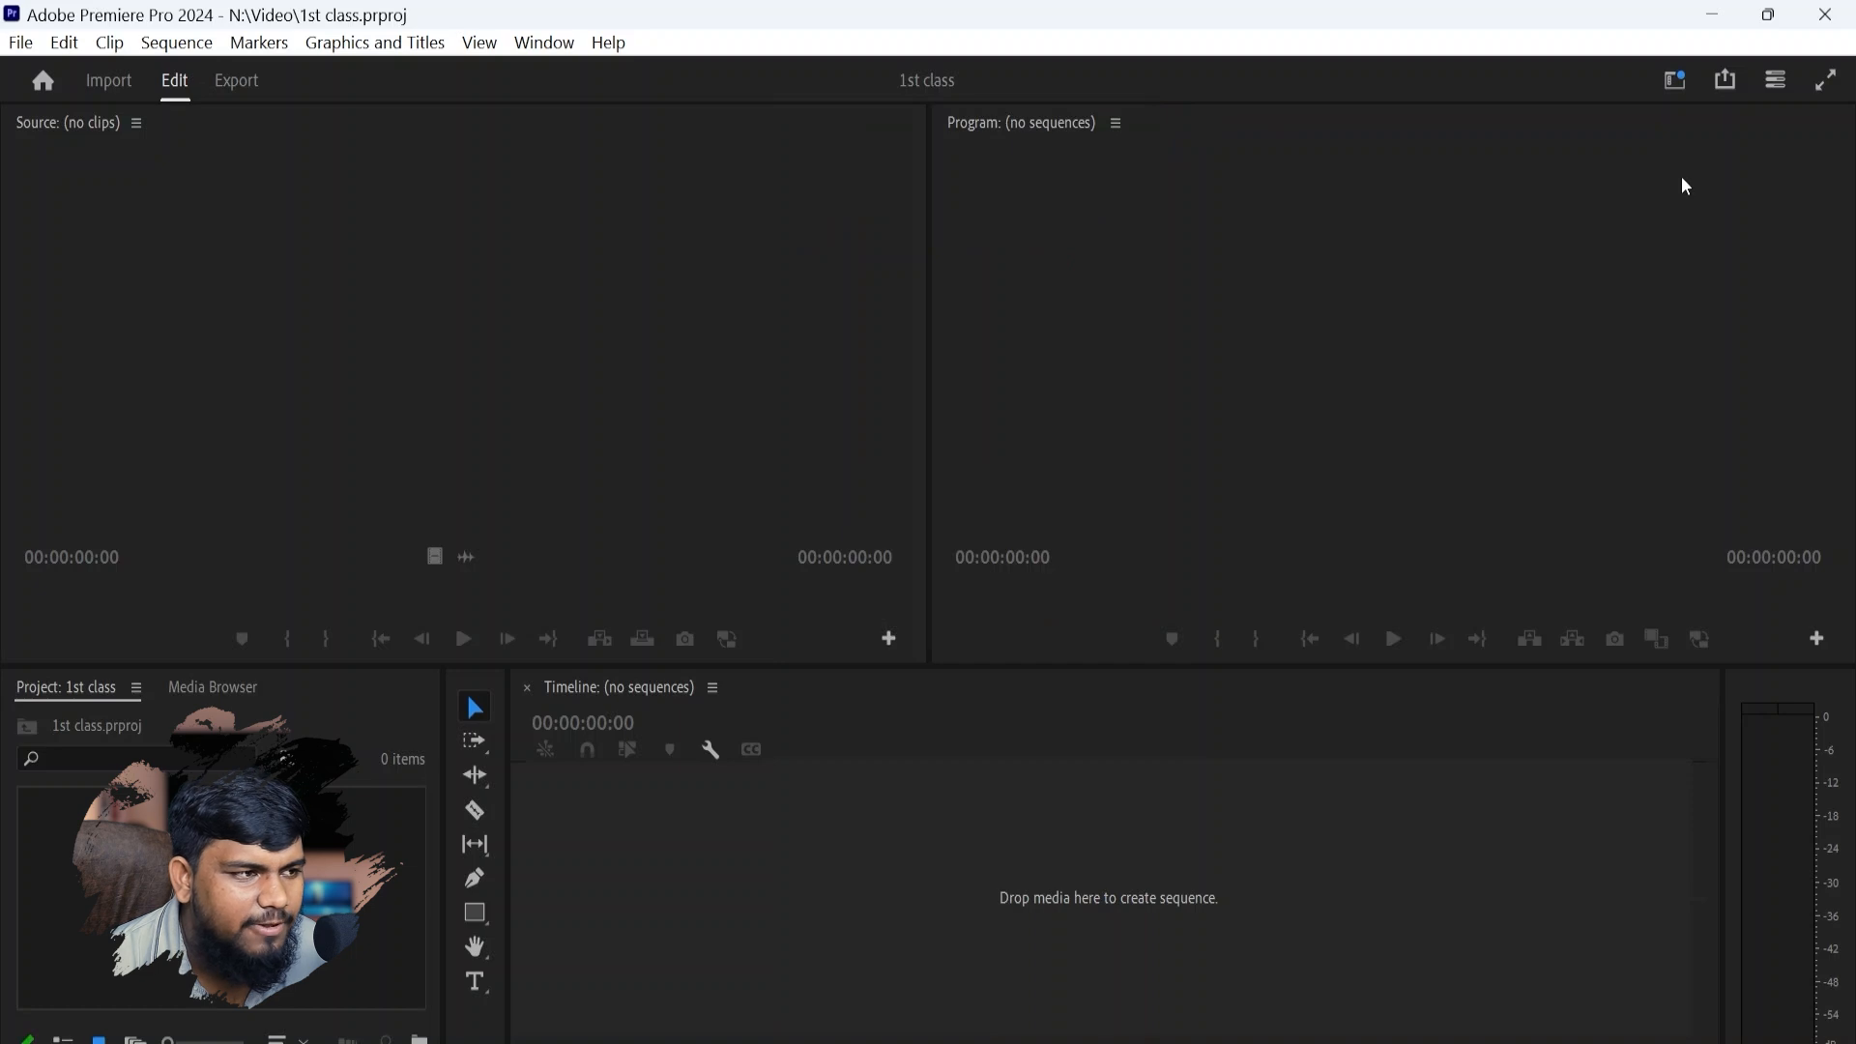
- Close the Source panel and the Project panel
left_click(610, 186)
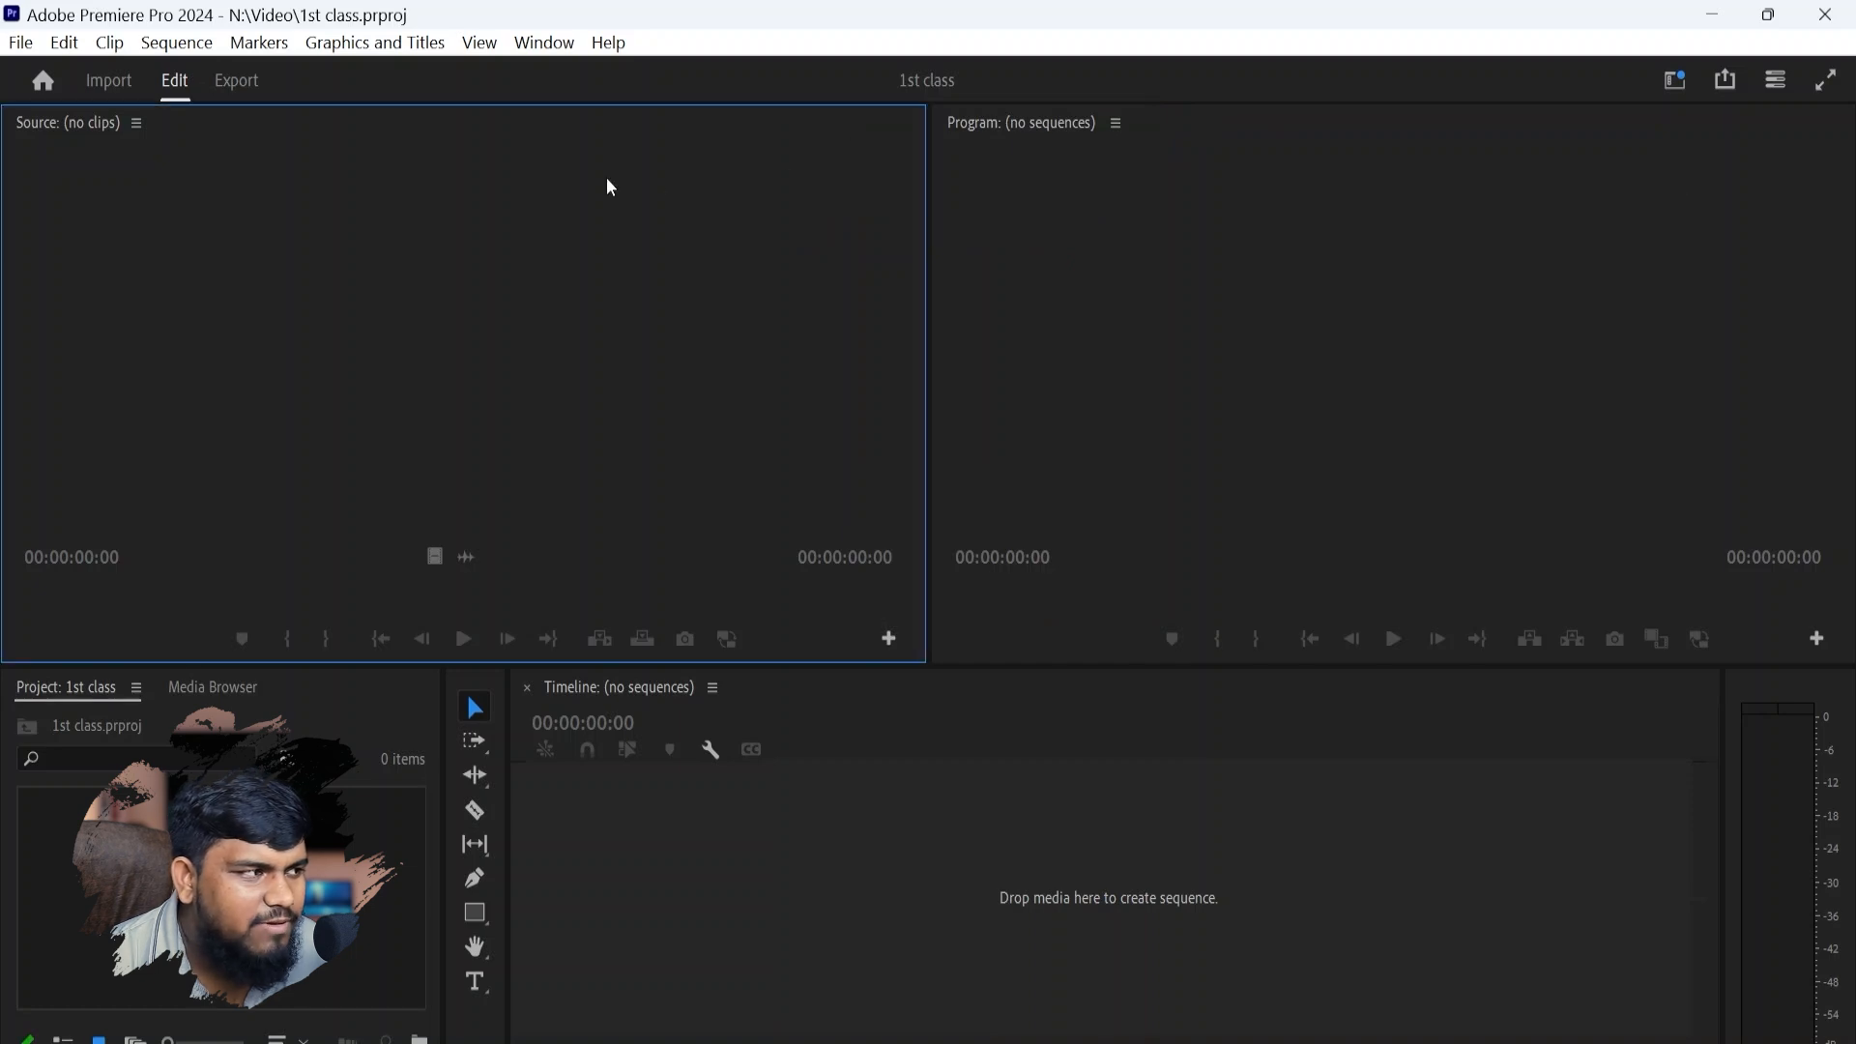
left_click(137, 123)
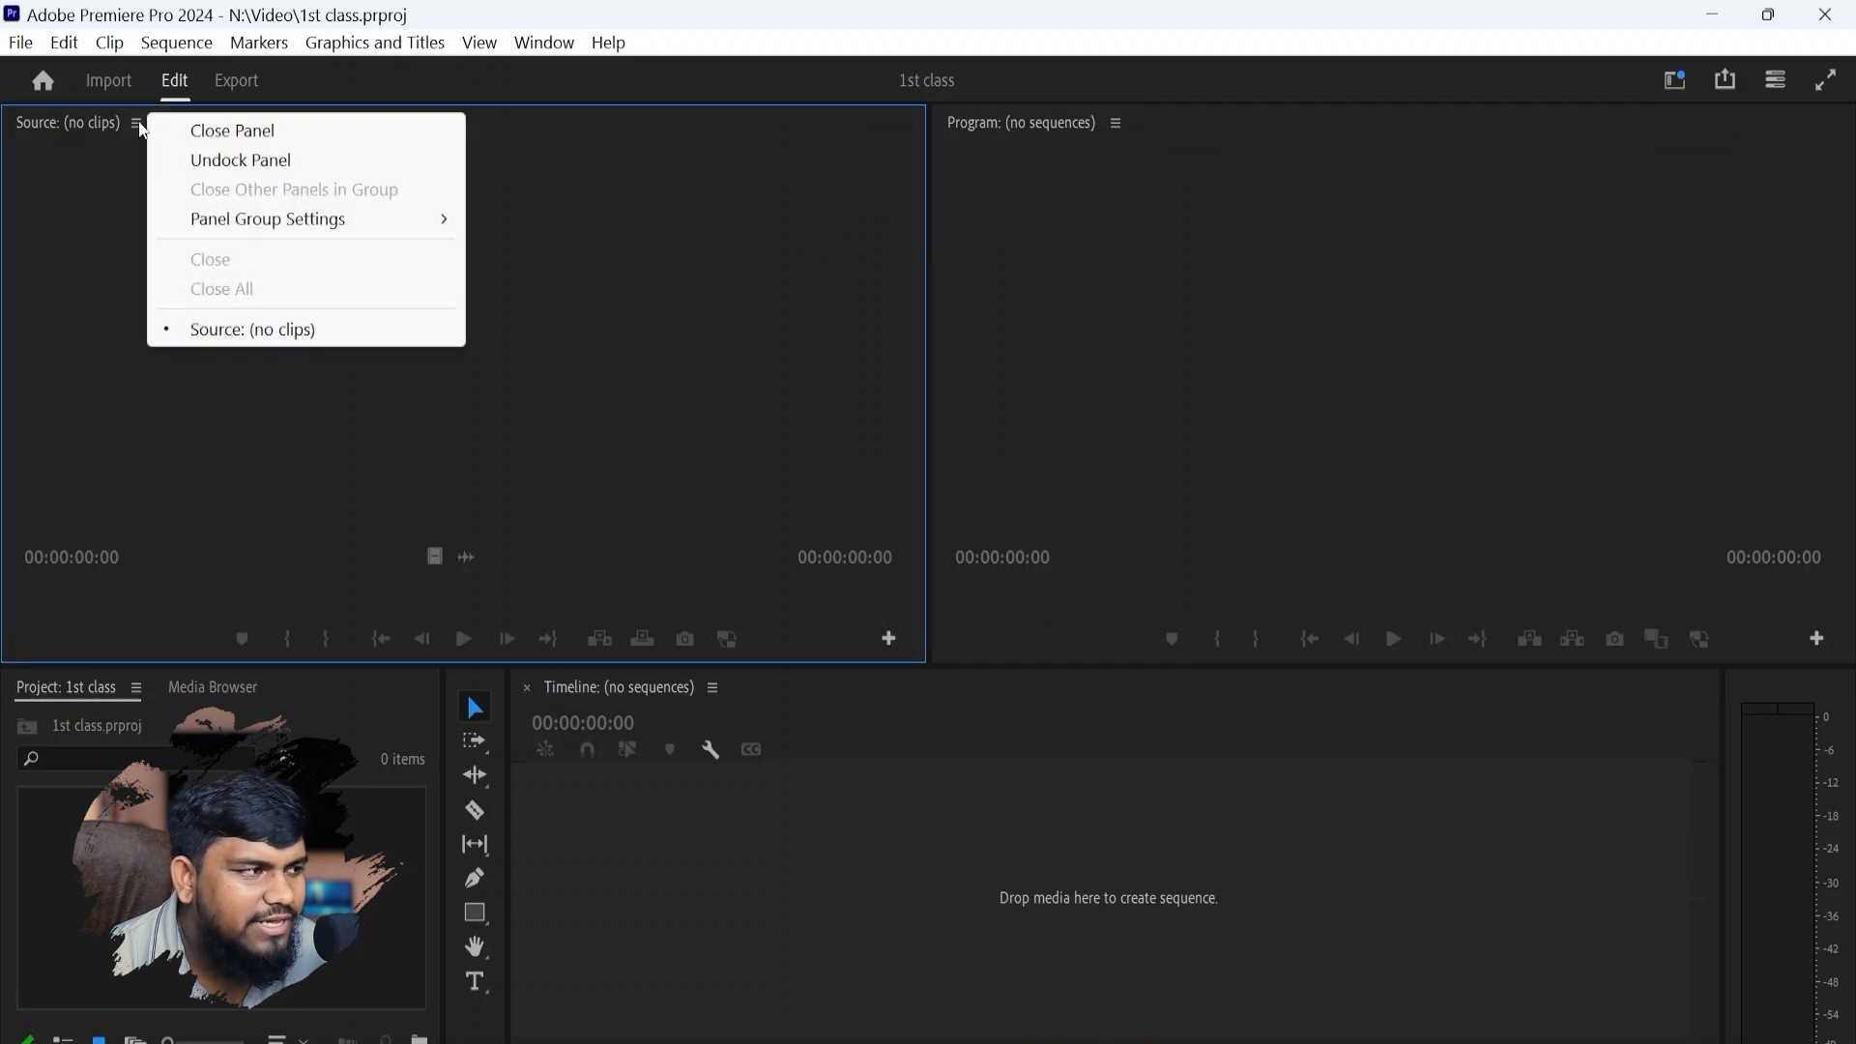
left_click(264, 145)
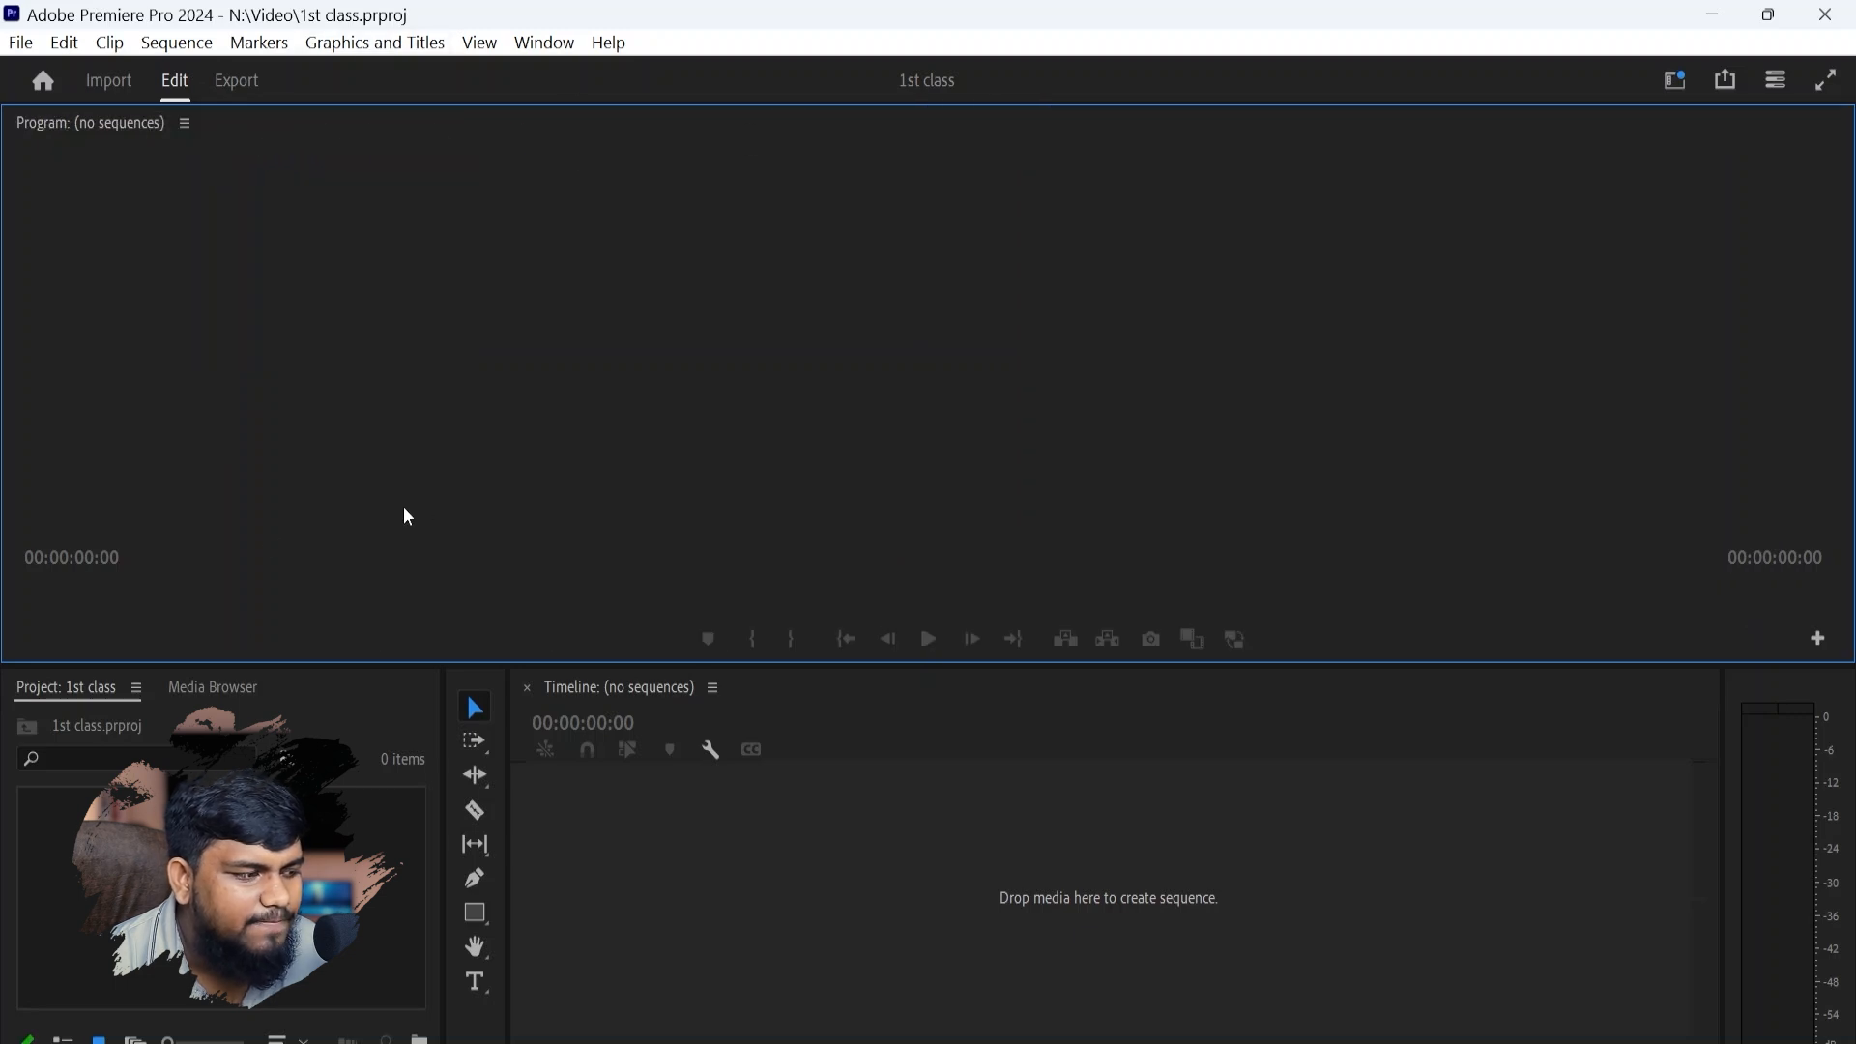
left_click(141, 691)
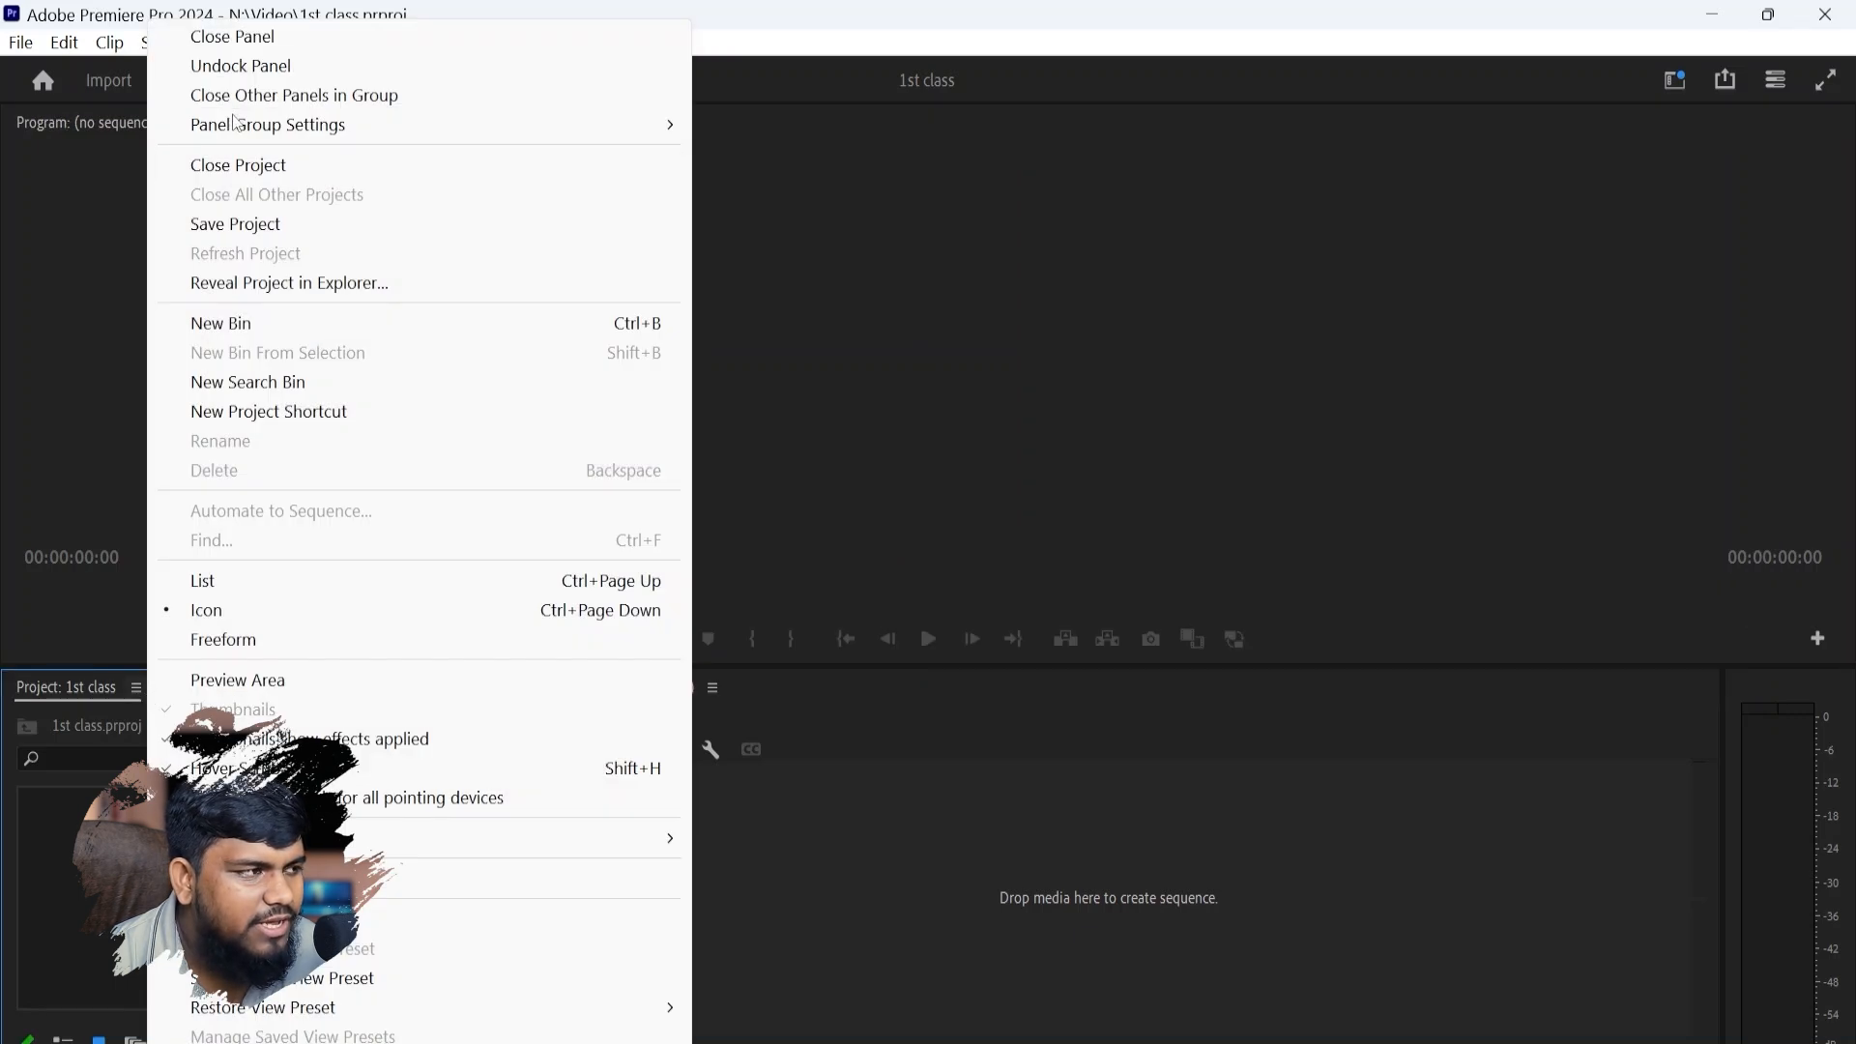
left_click(249, 39)
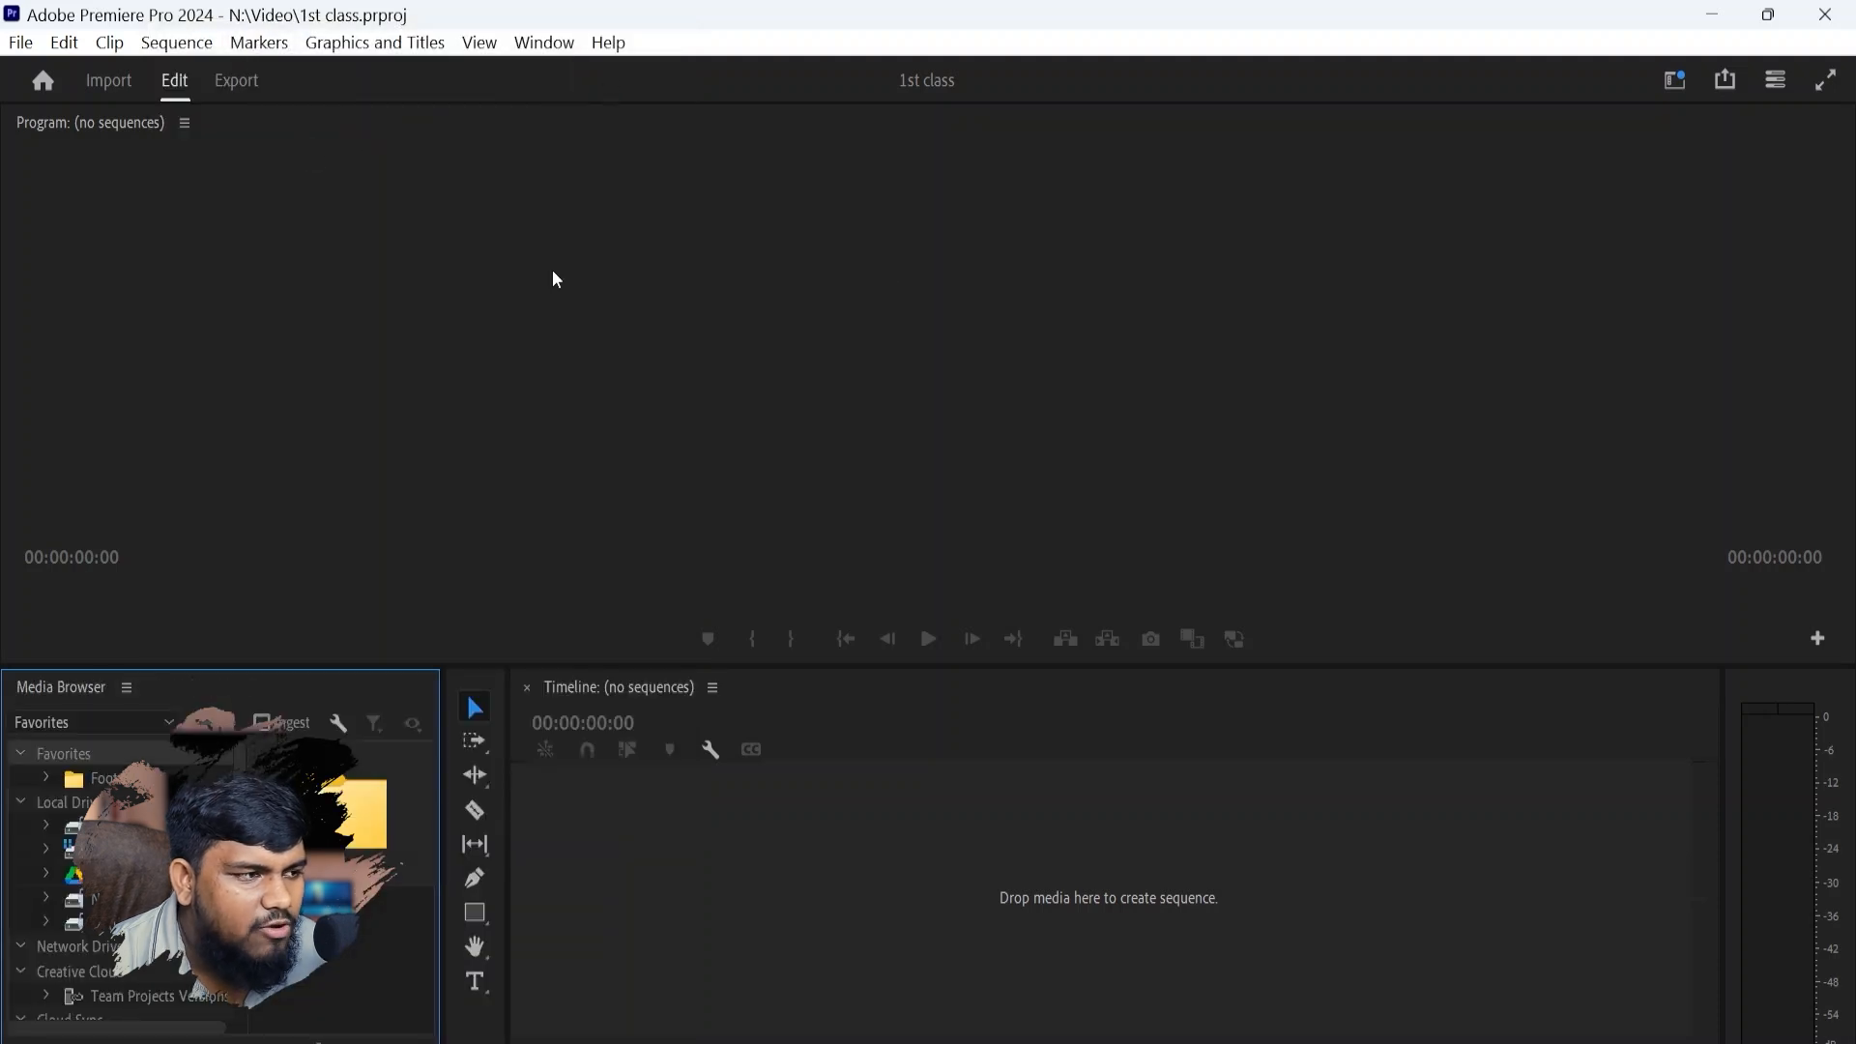
- Restore the closed Learn, Source and Project panels by resetting the workspace to its saved layout
left_click(544, 44)
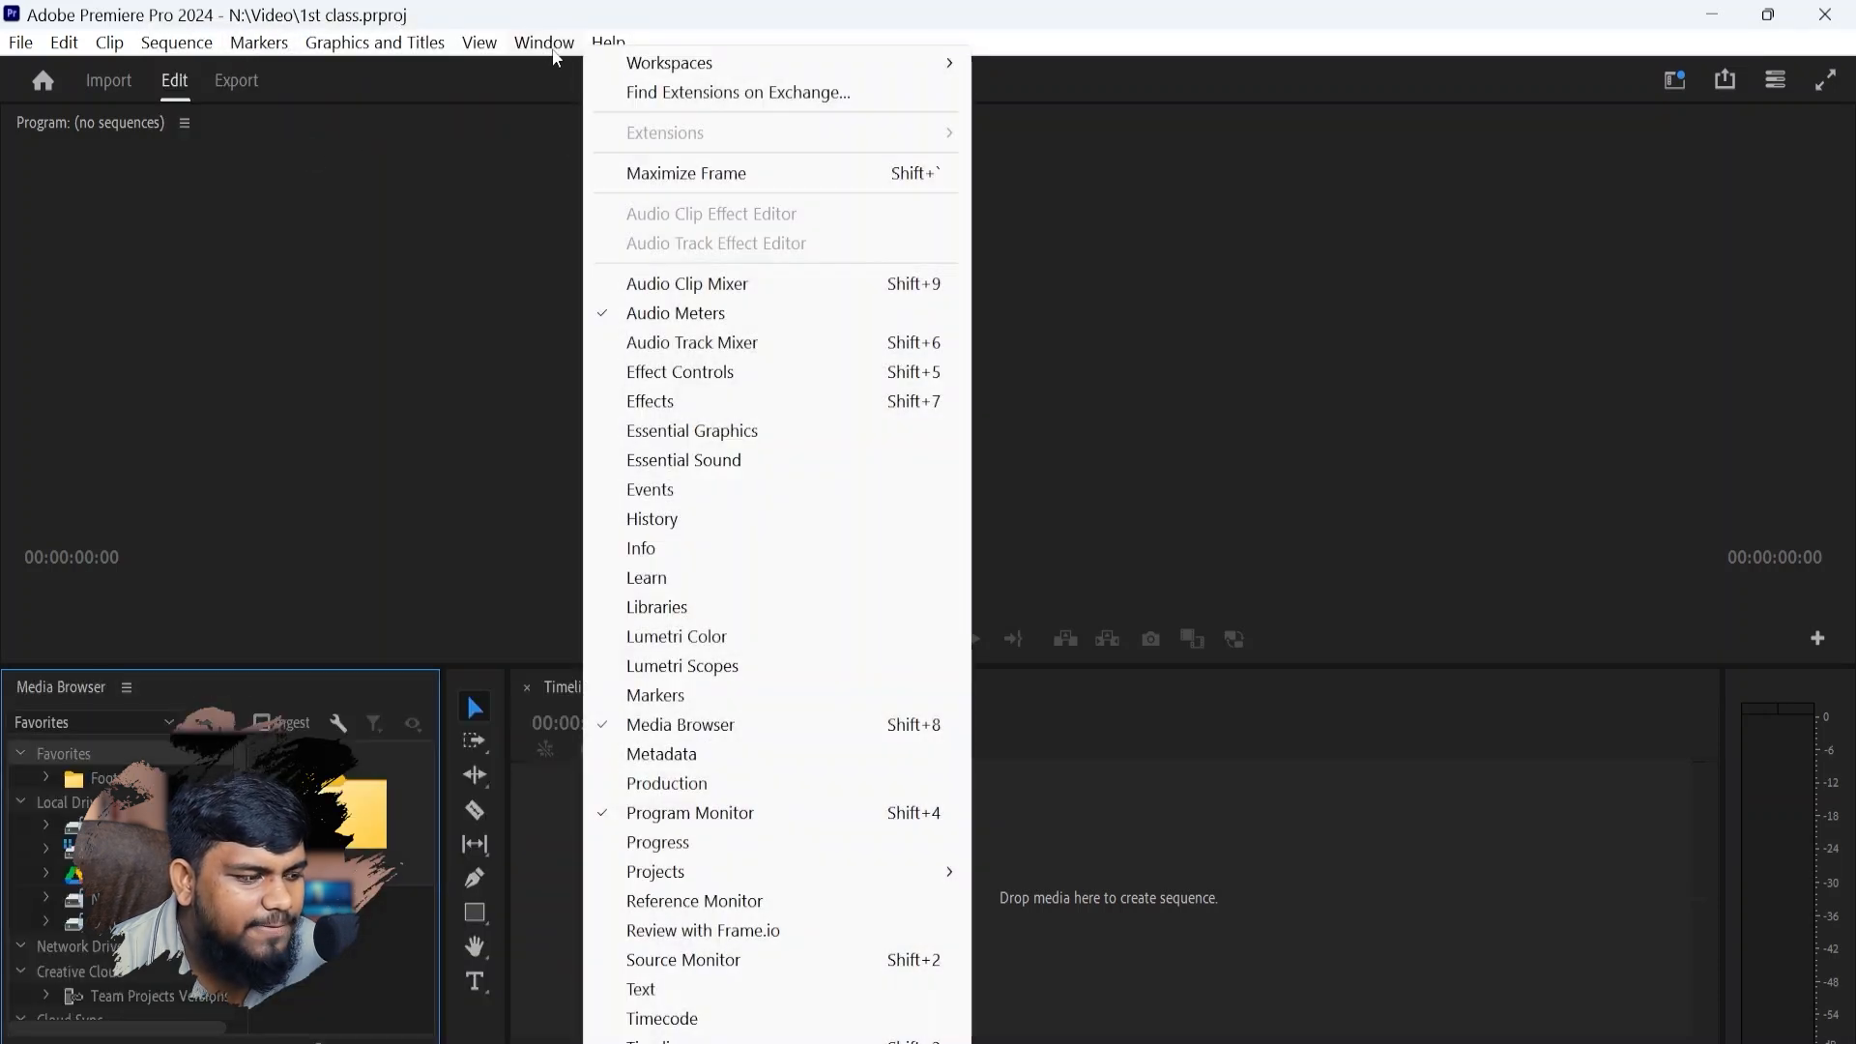
mouse_move(735, 63)
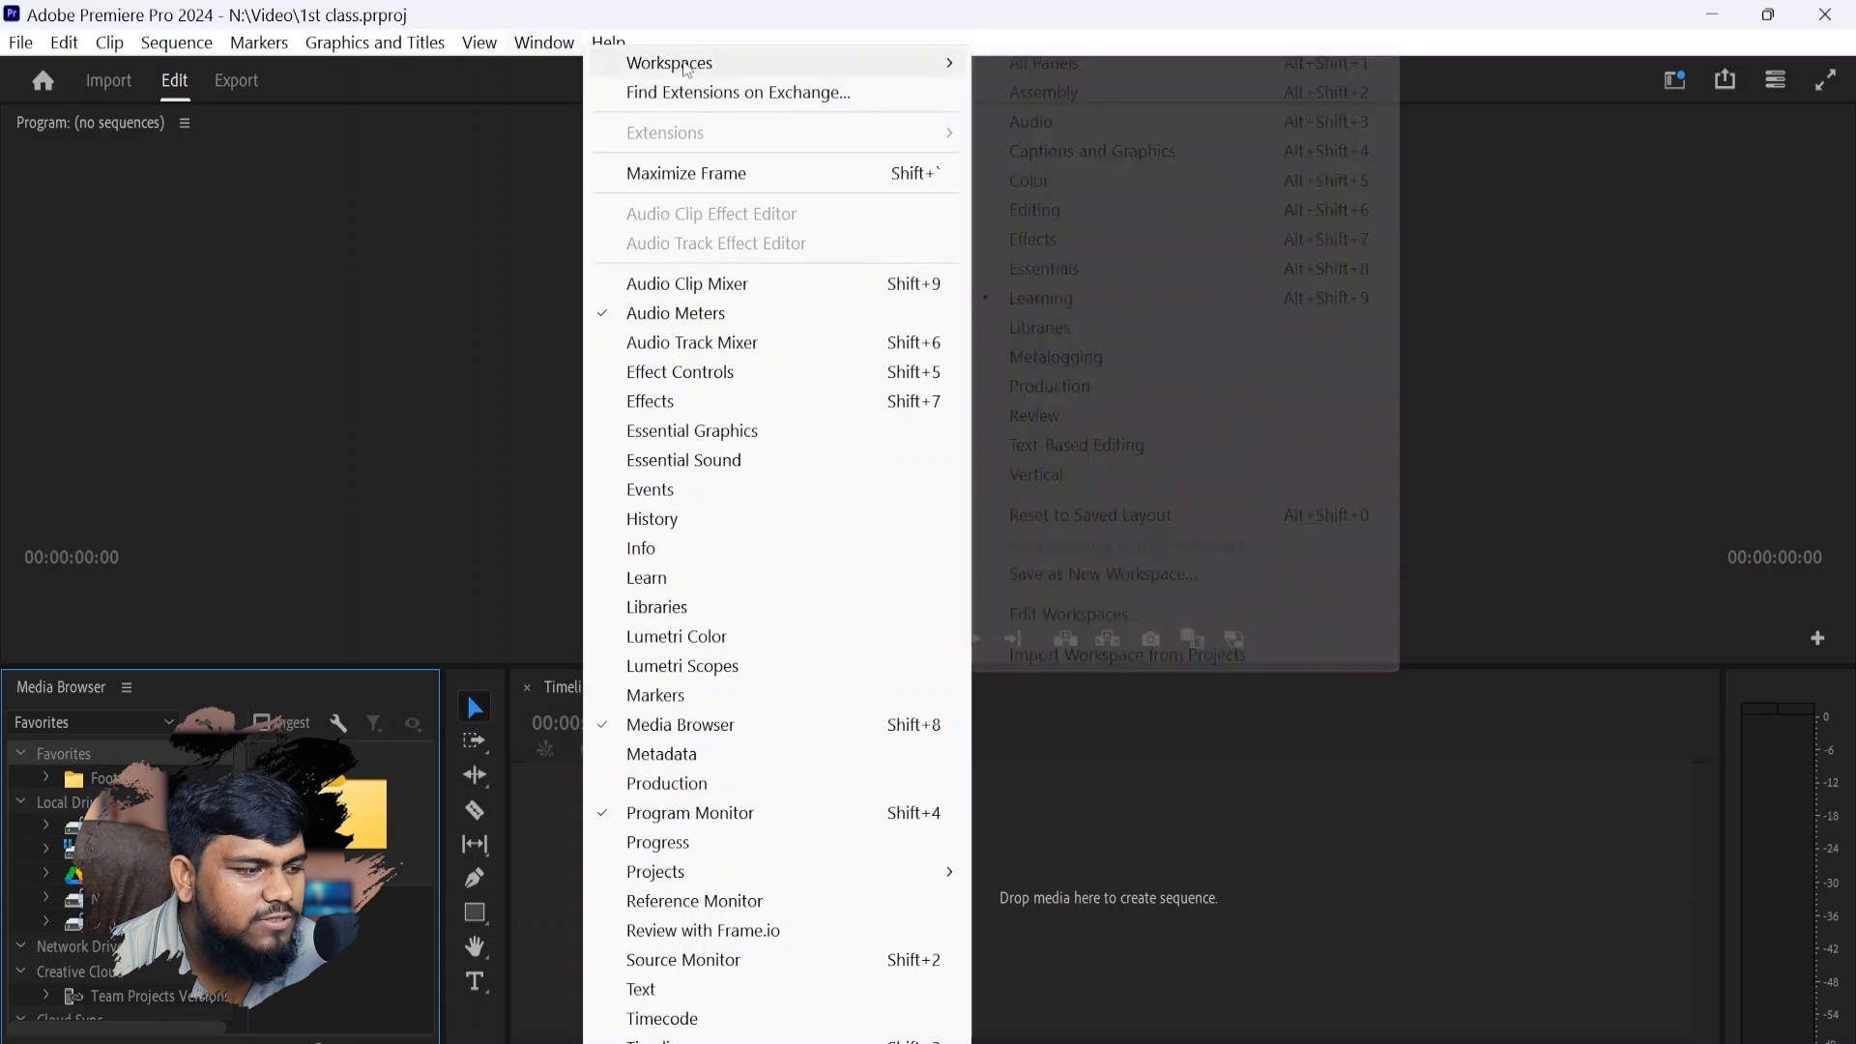
left_click(1031, 514)
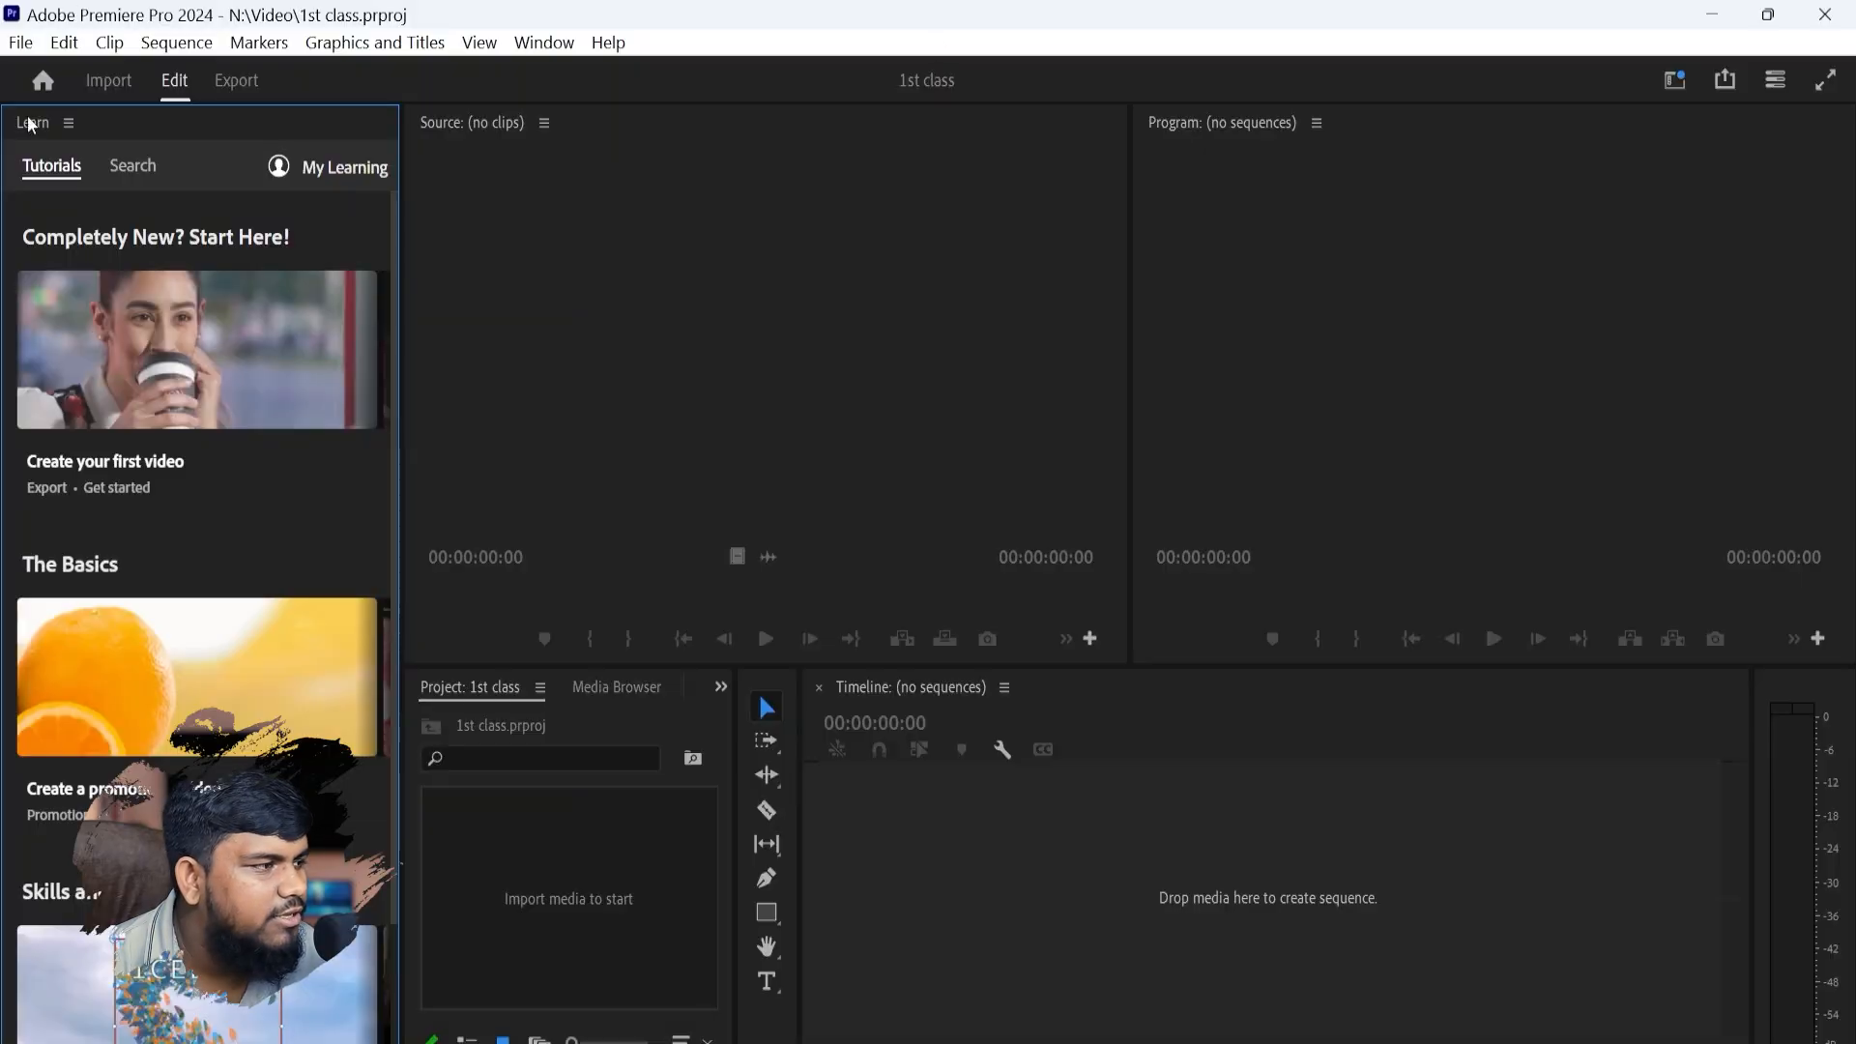
- Close the Learn panel and make the Source panel slightly narrower to give the Program monitor more width
left_click(68, 123)
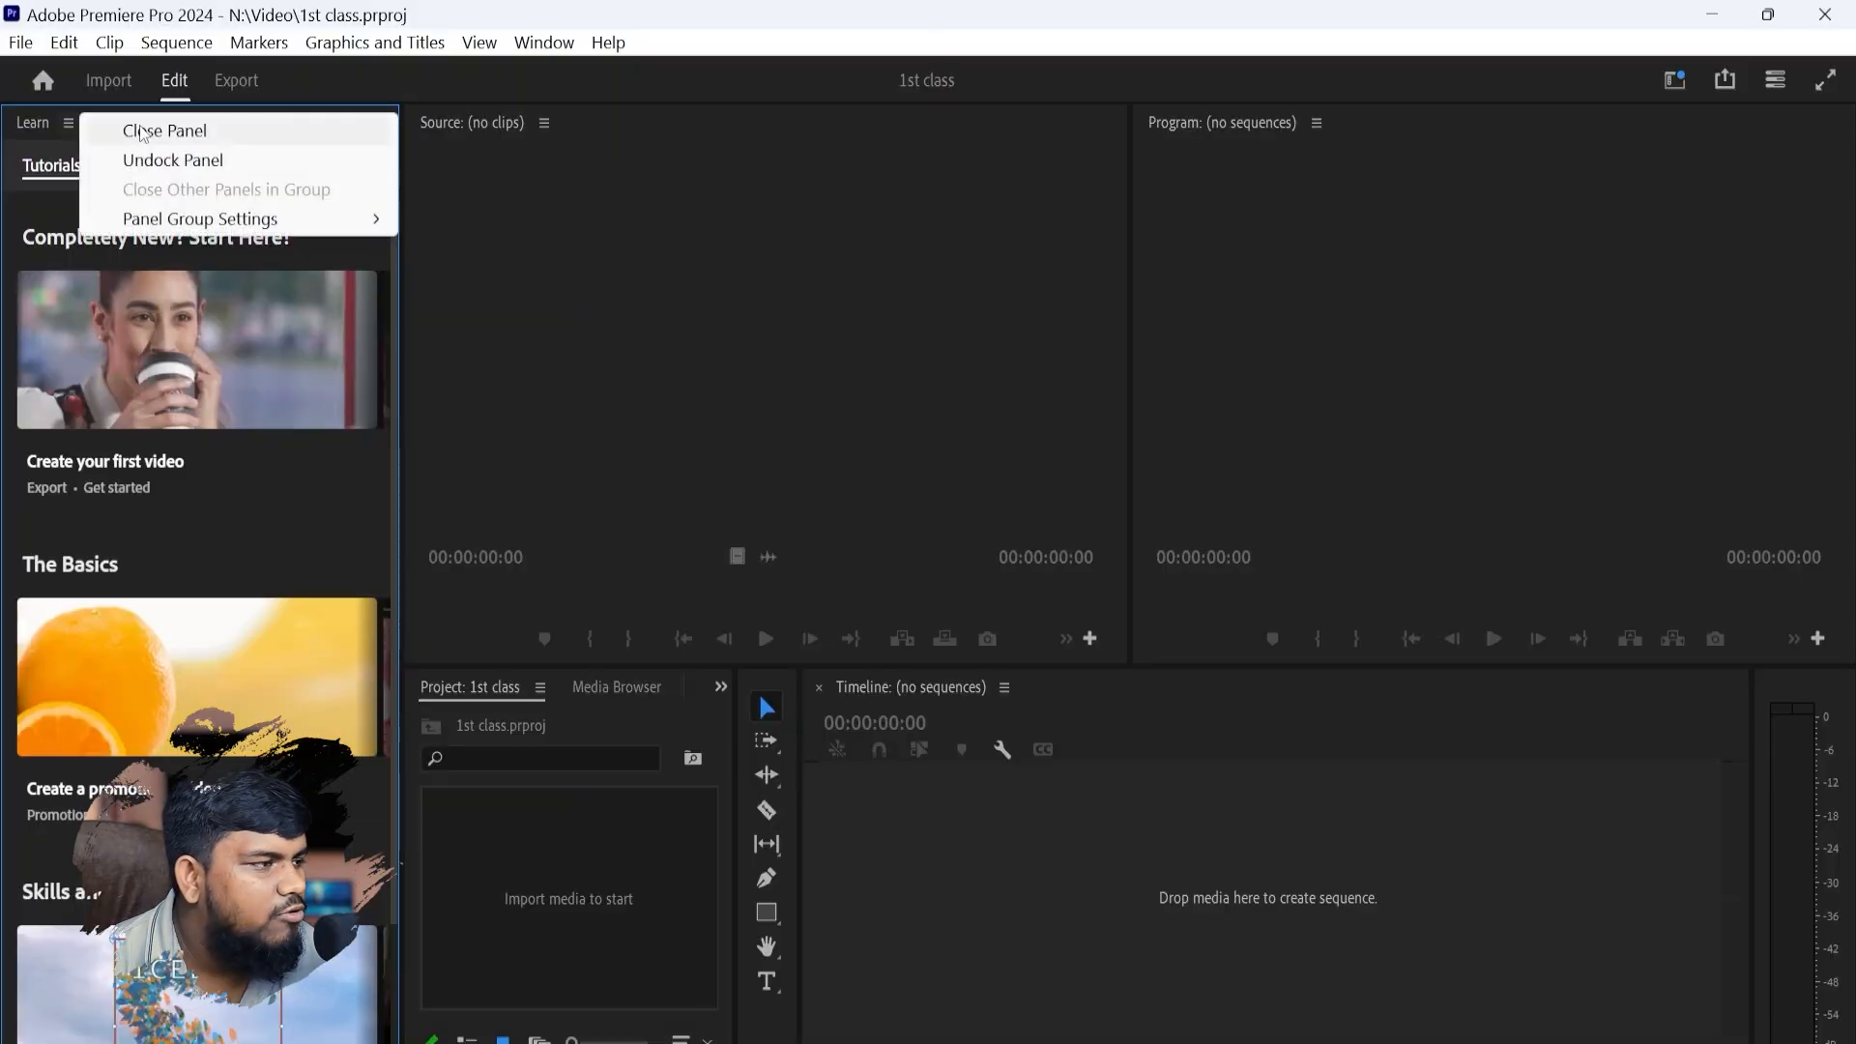
left_click(139, 127)
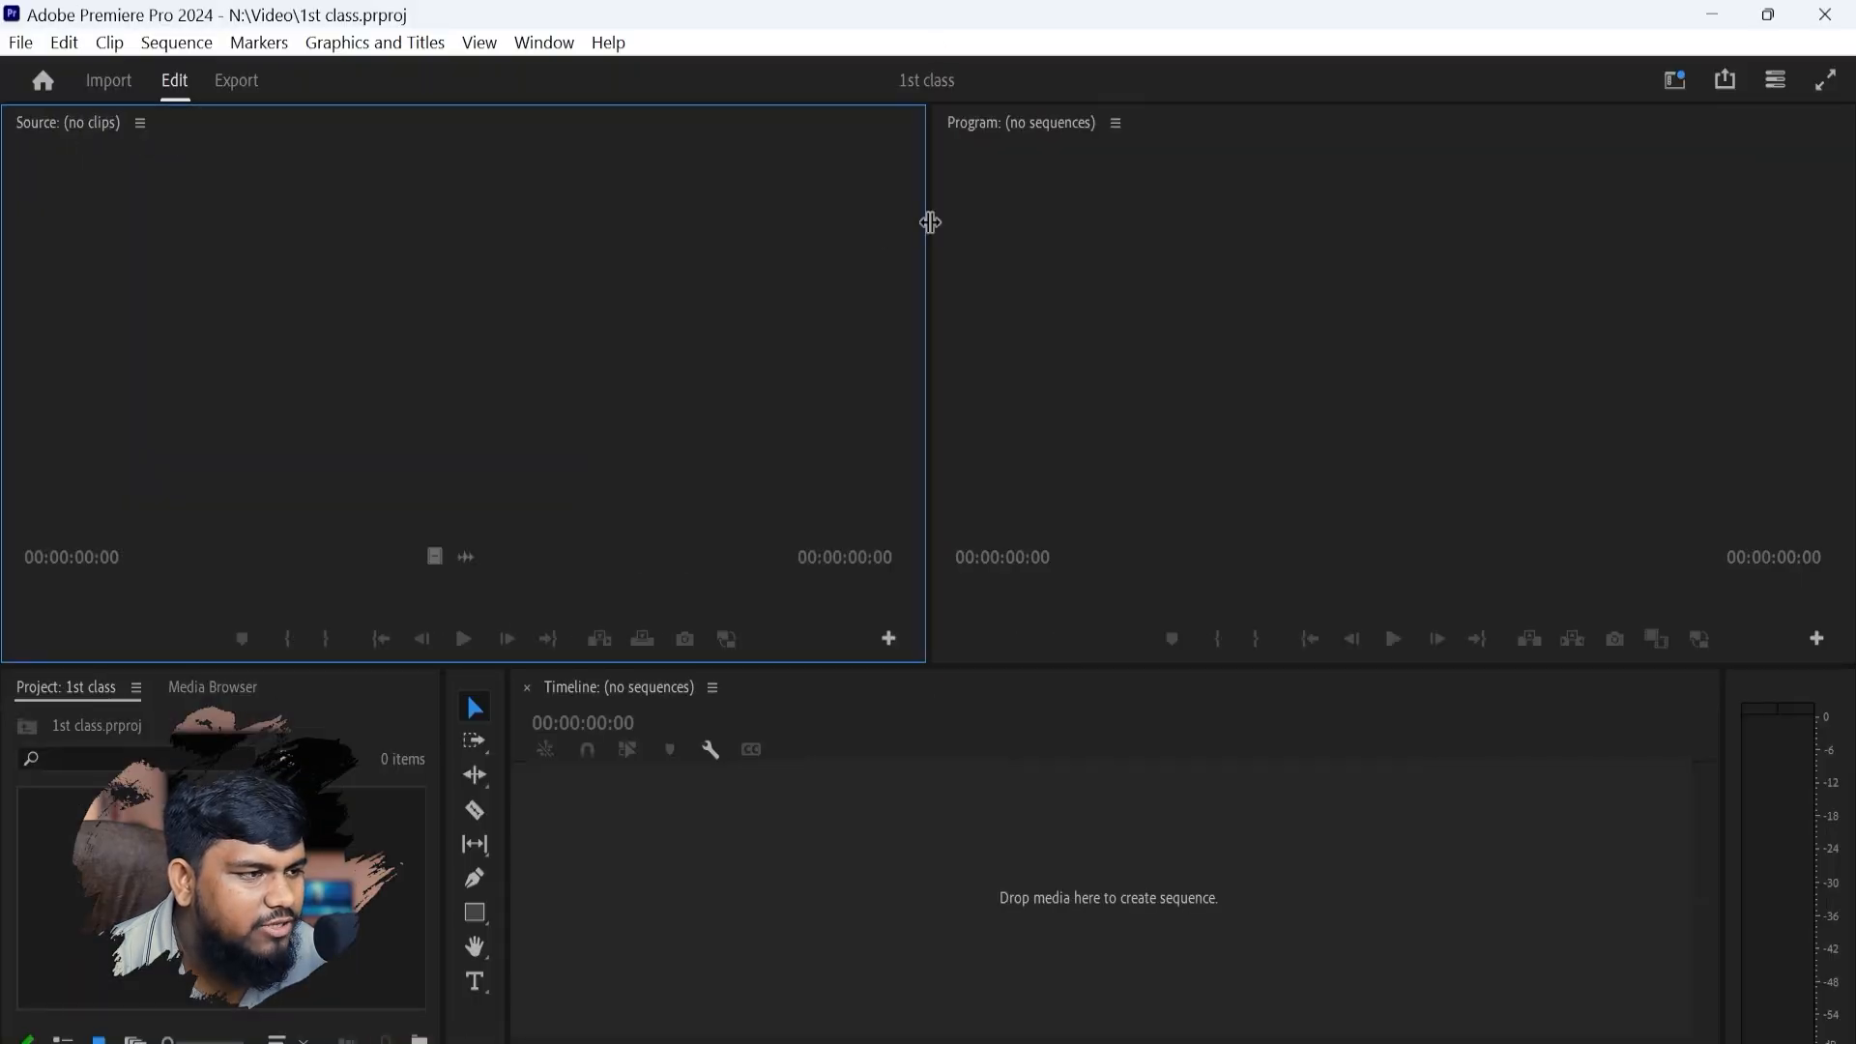
left_click_drag(930, 223, 852, 222)
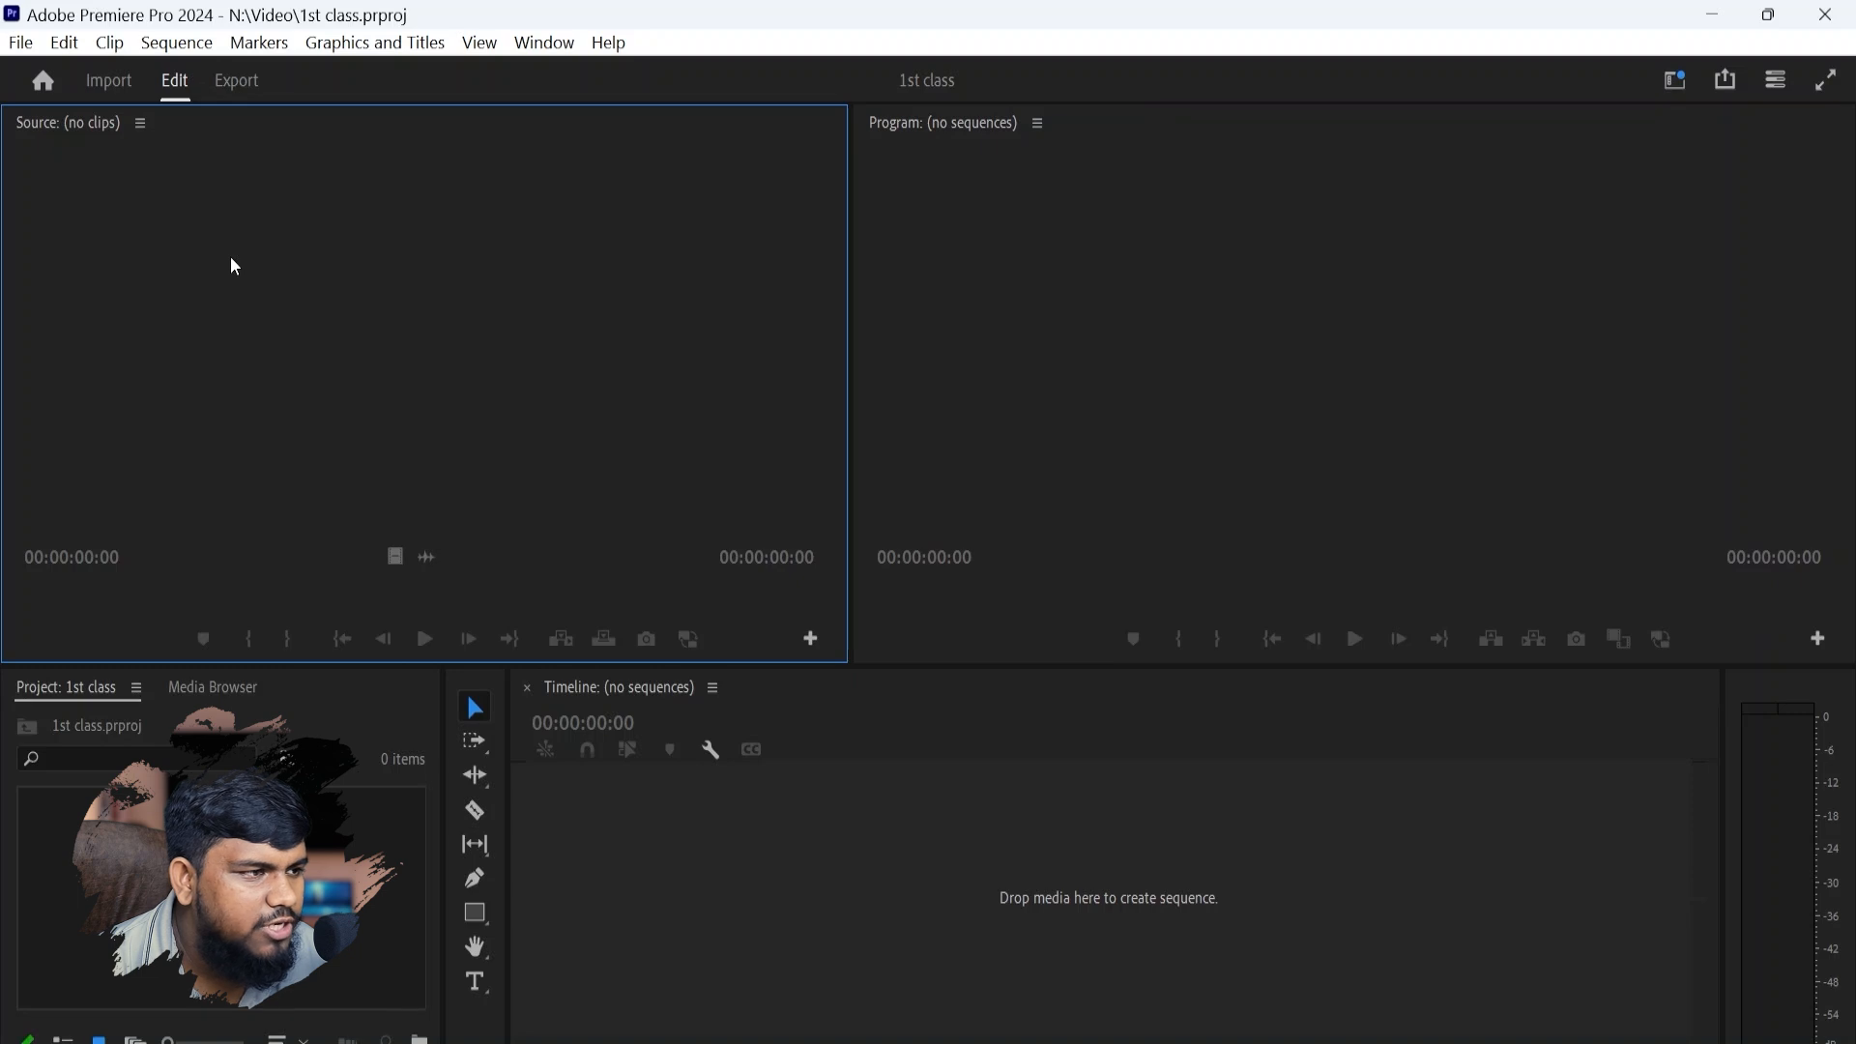
- Activate the Program, Timeline and Project panels in turn and close the Media Browser panel
left_click(955, 238)
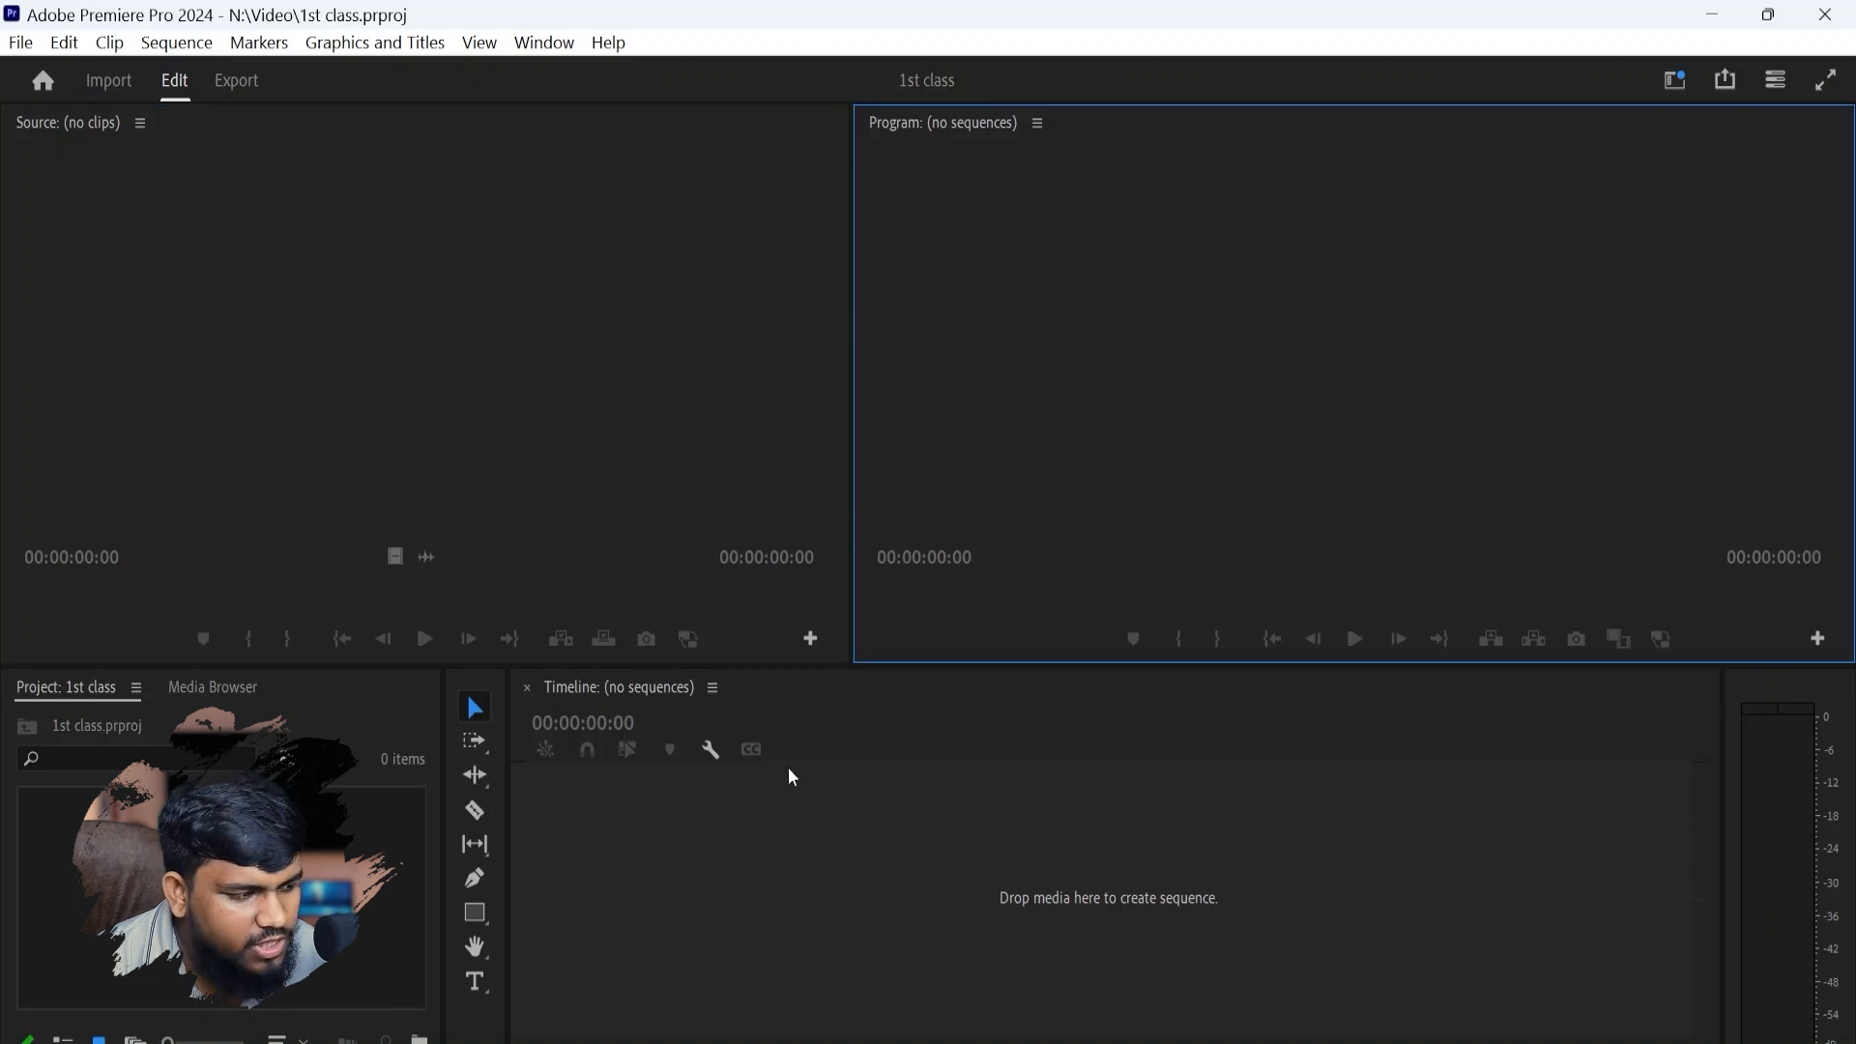
left_click(1125, 832)
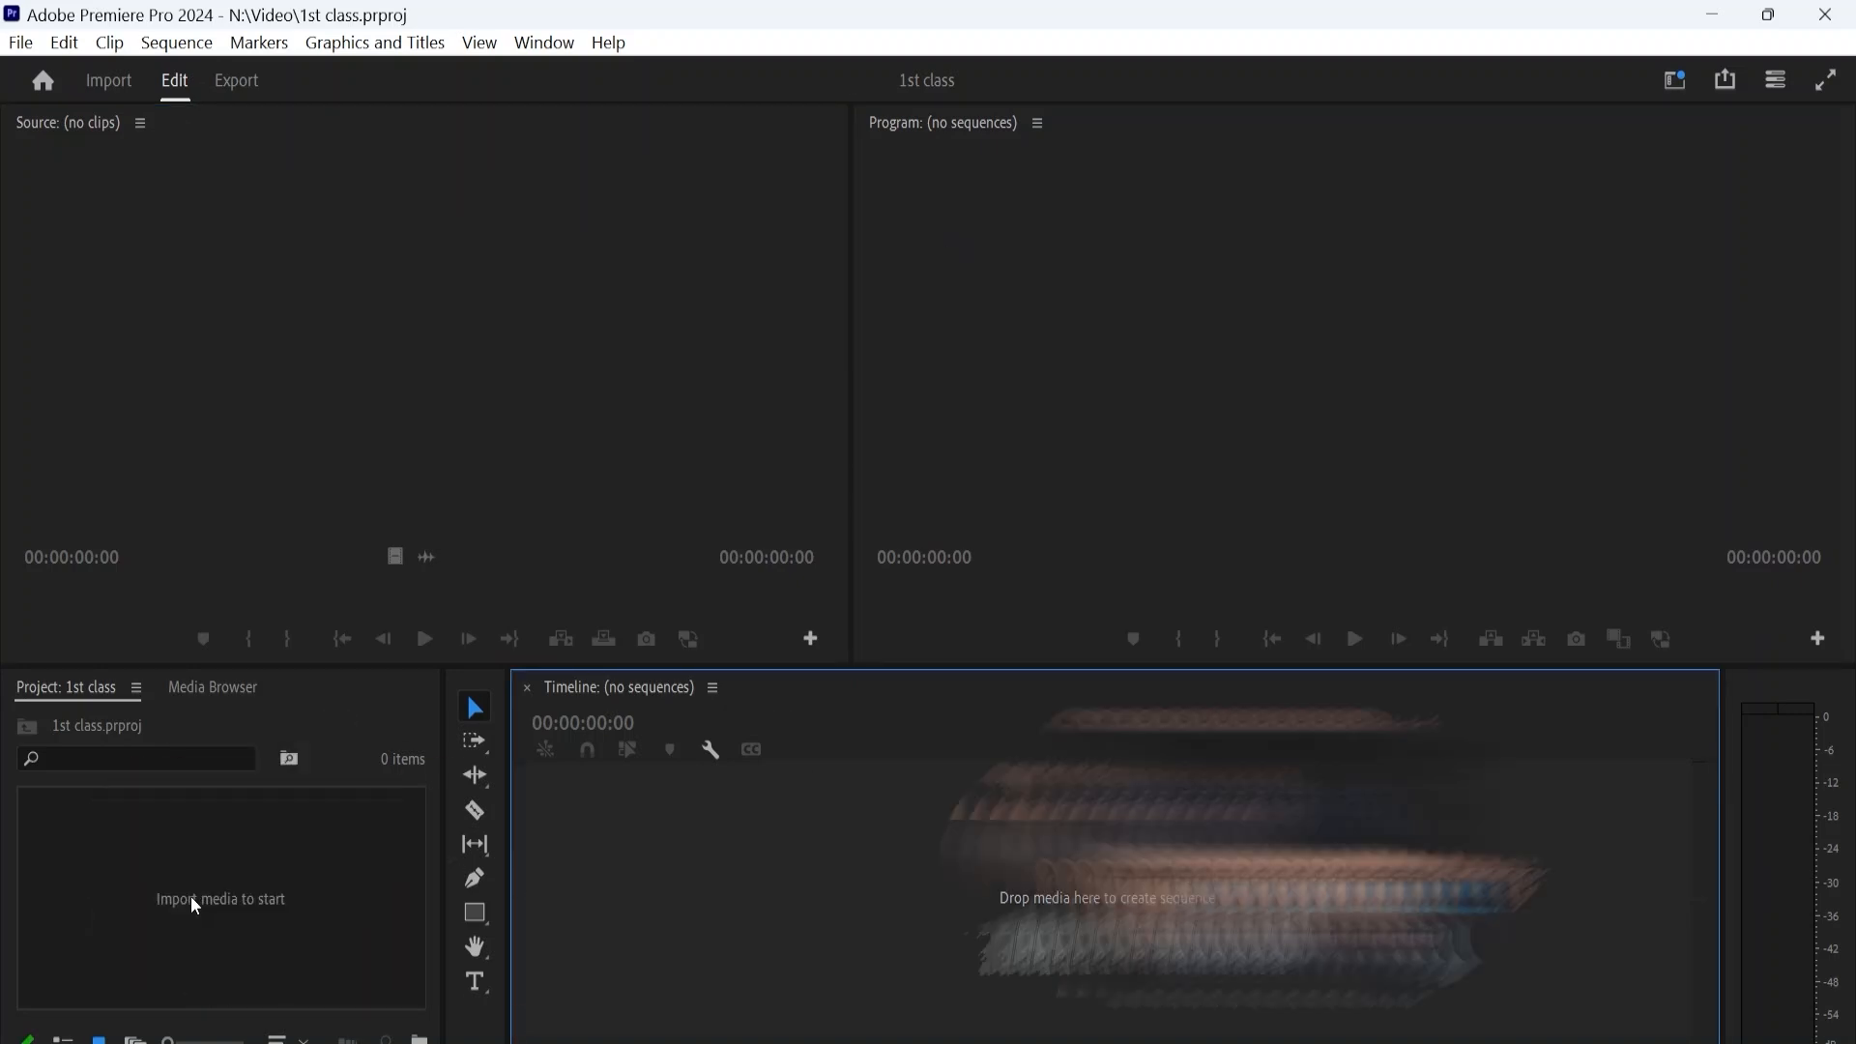
left_click(113, 791)
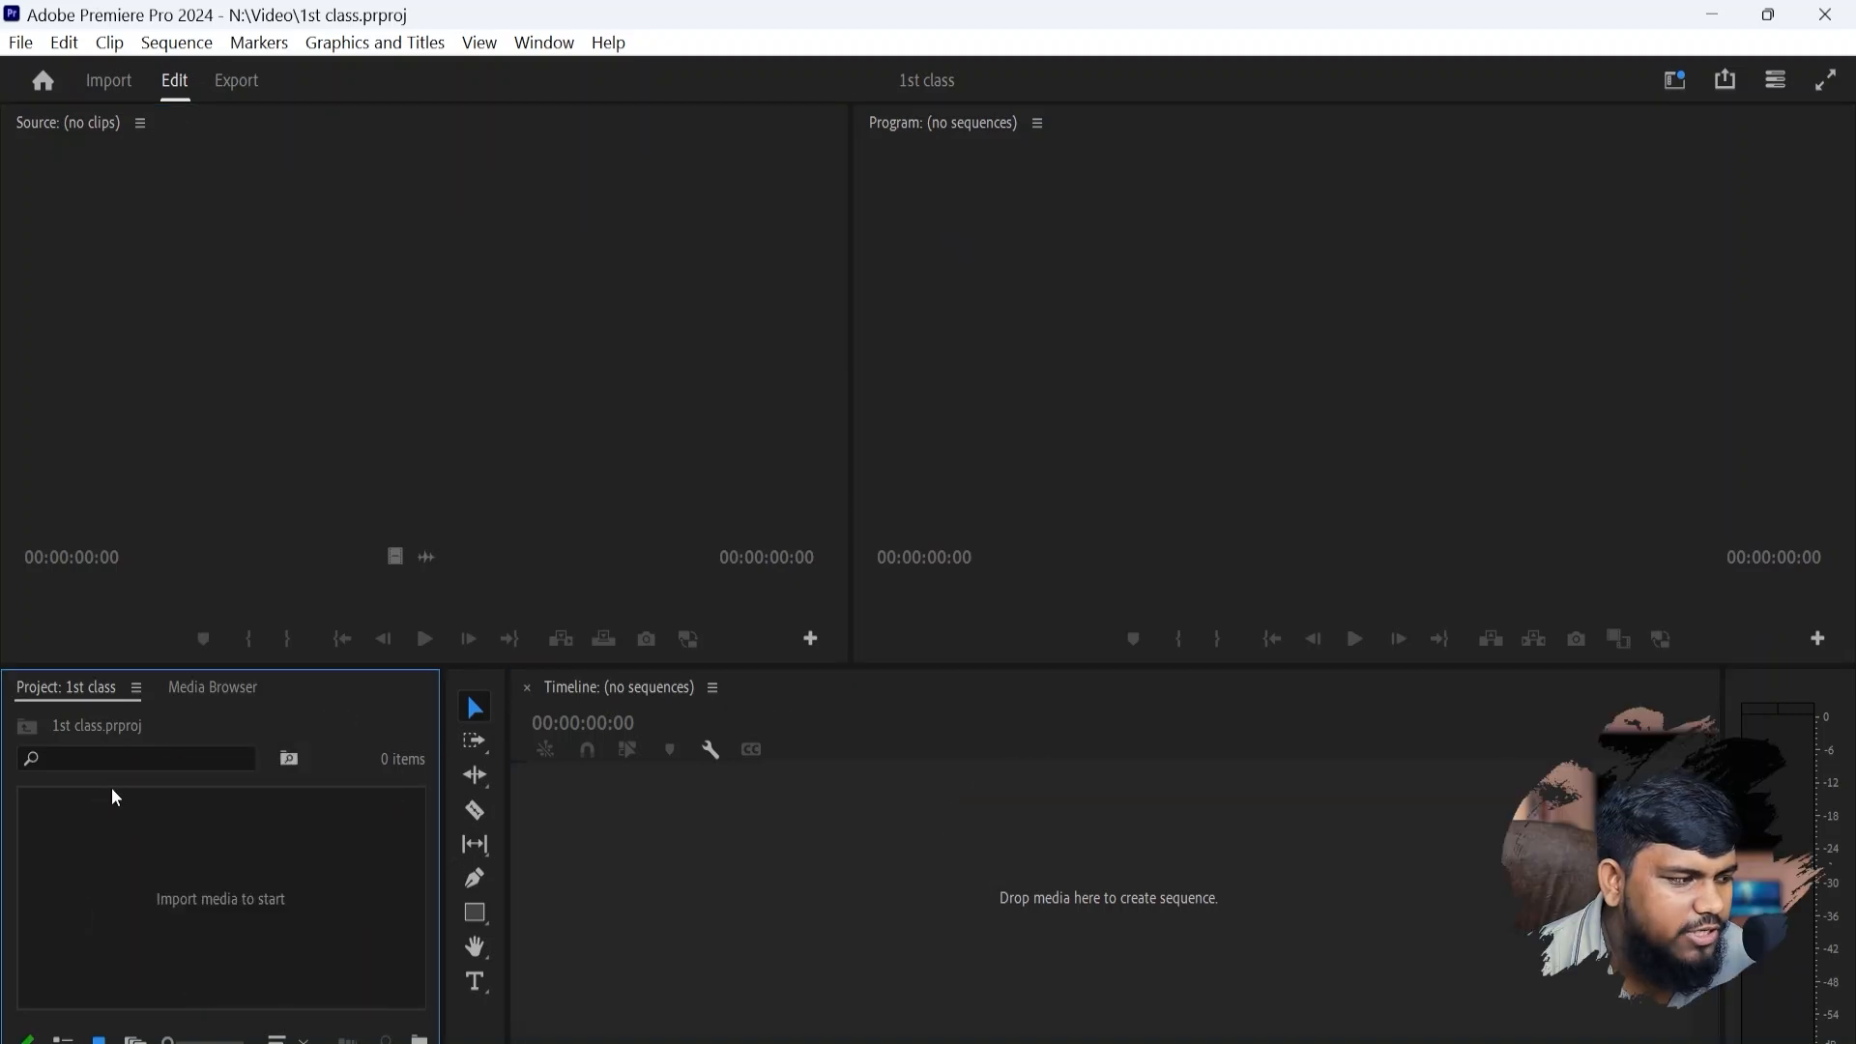
left_click(237, 701)
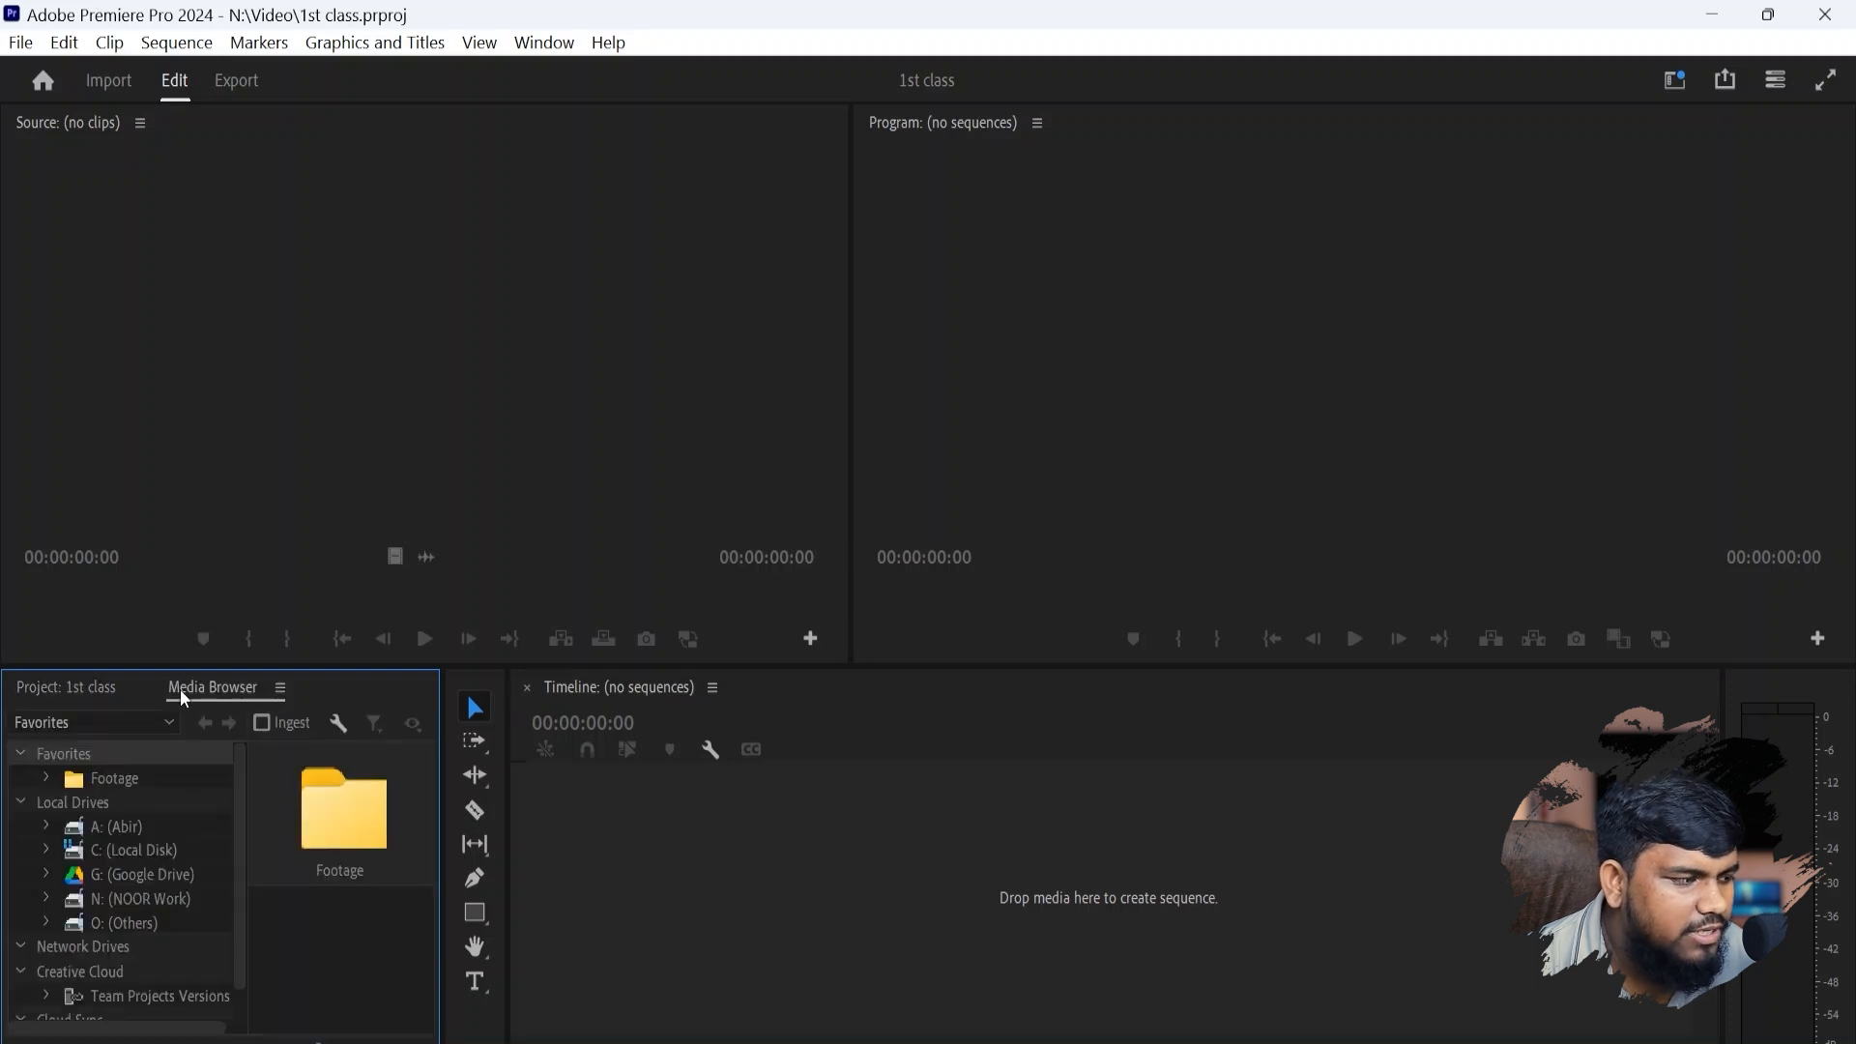
left_click(280, 689)
left_click(348, 710)
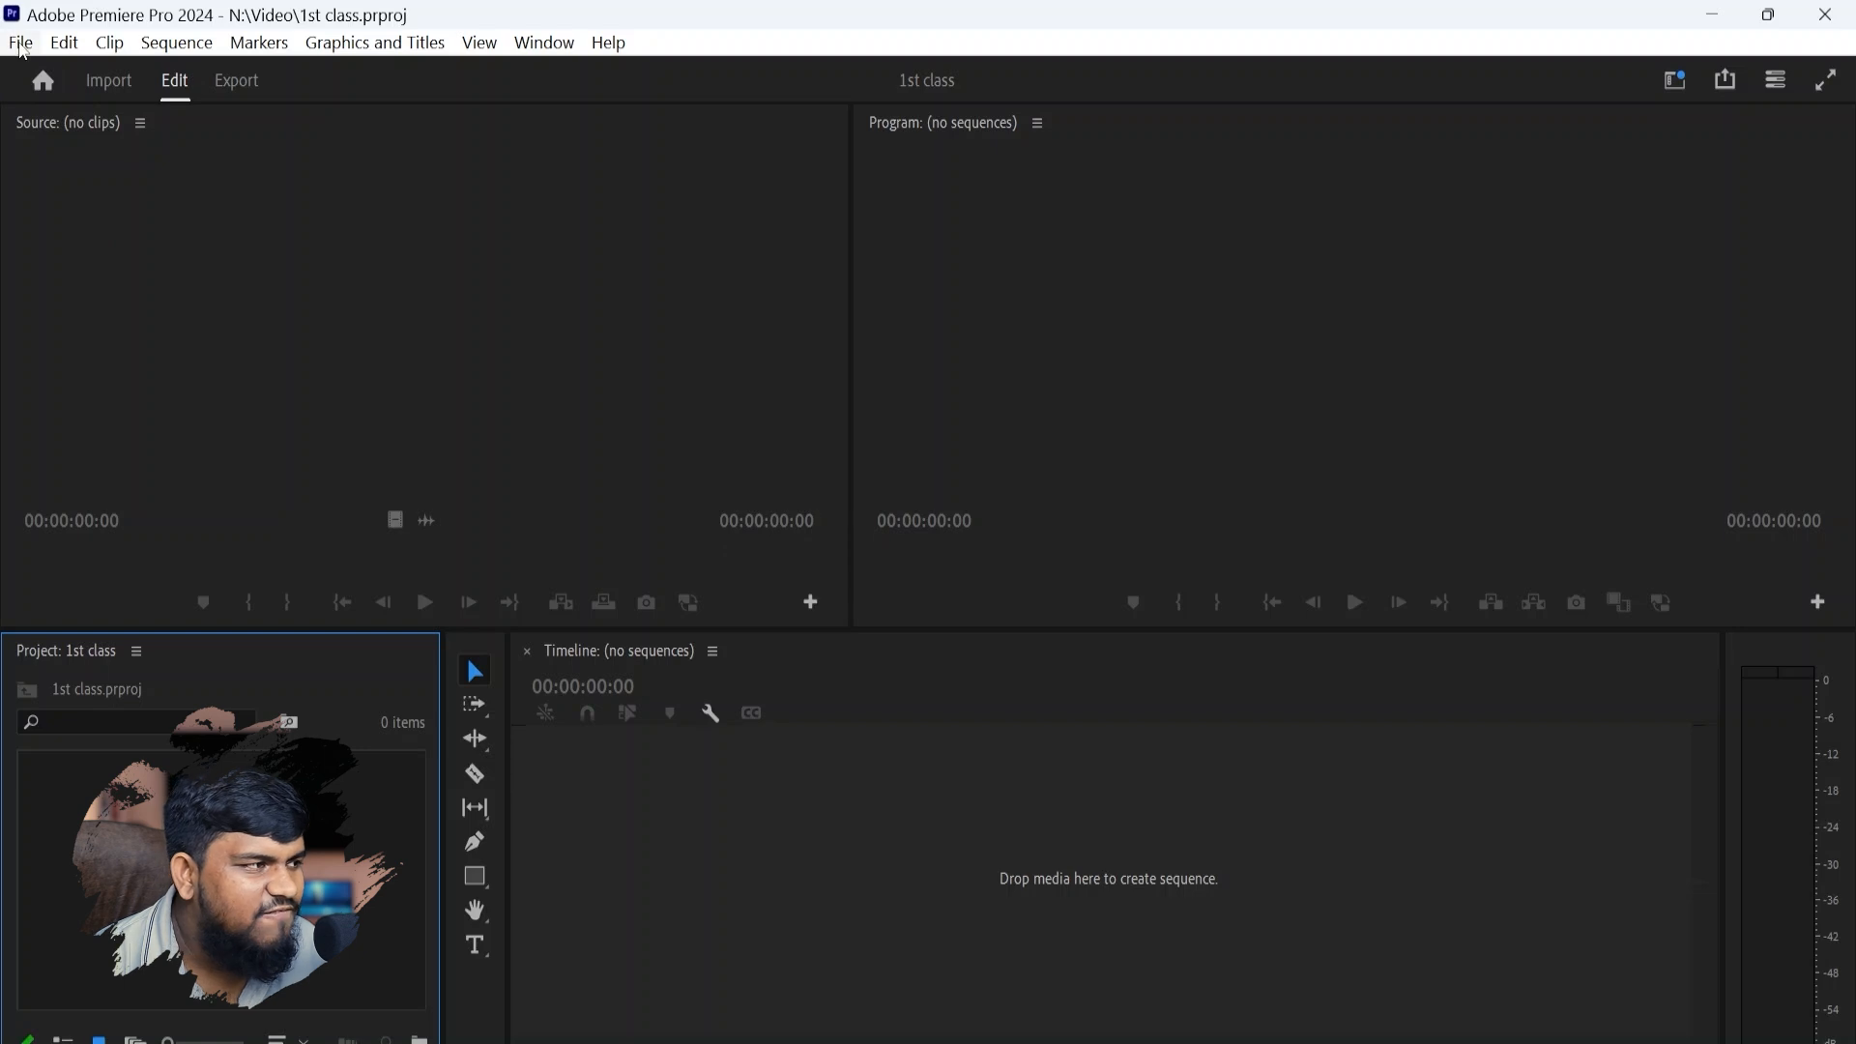
left_click(21, 42)
mouse_move(49, 79)
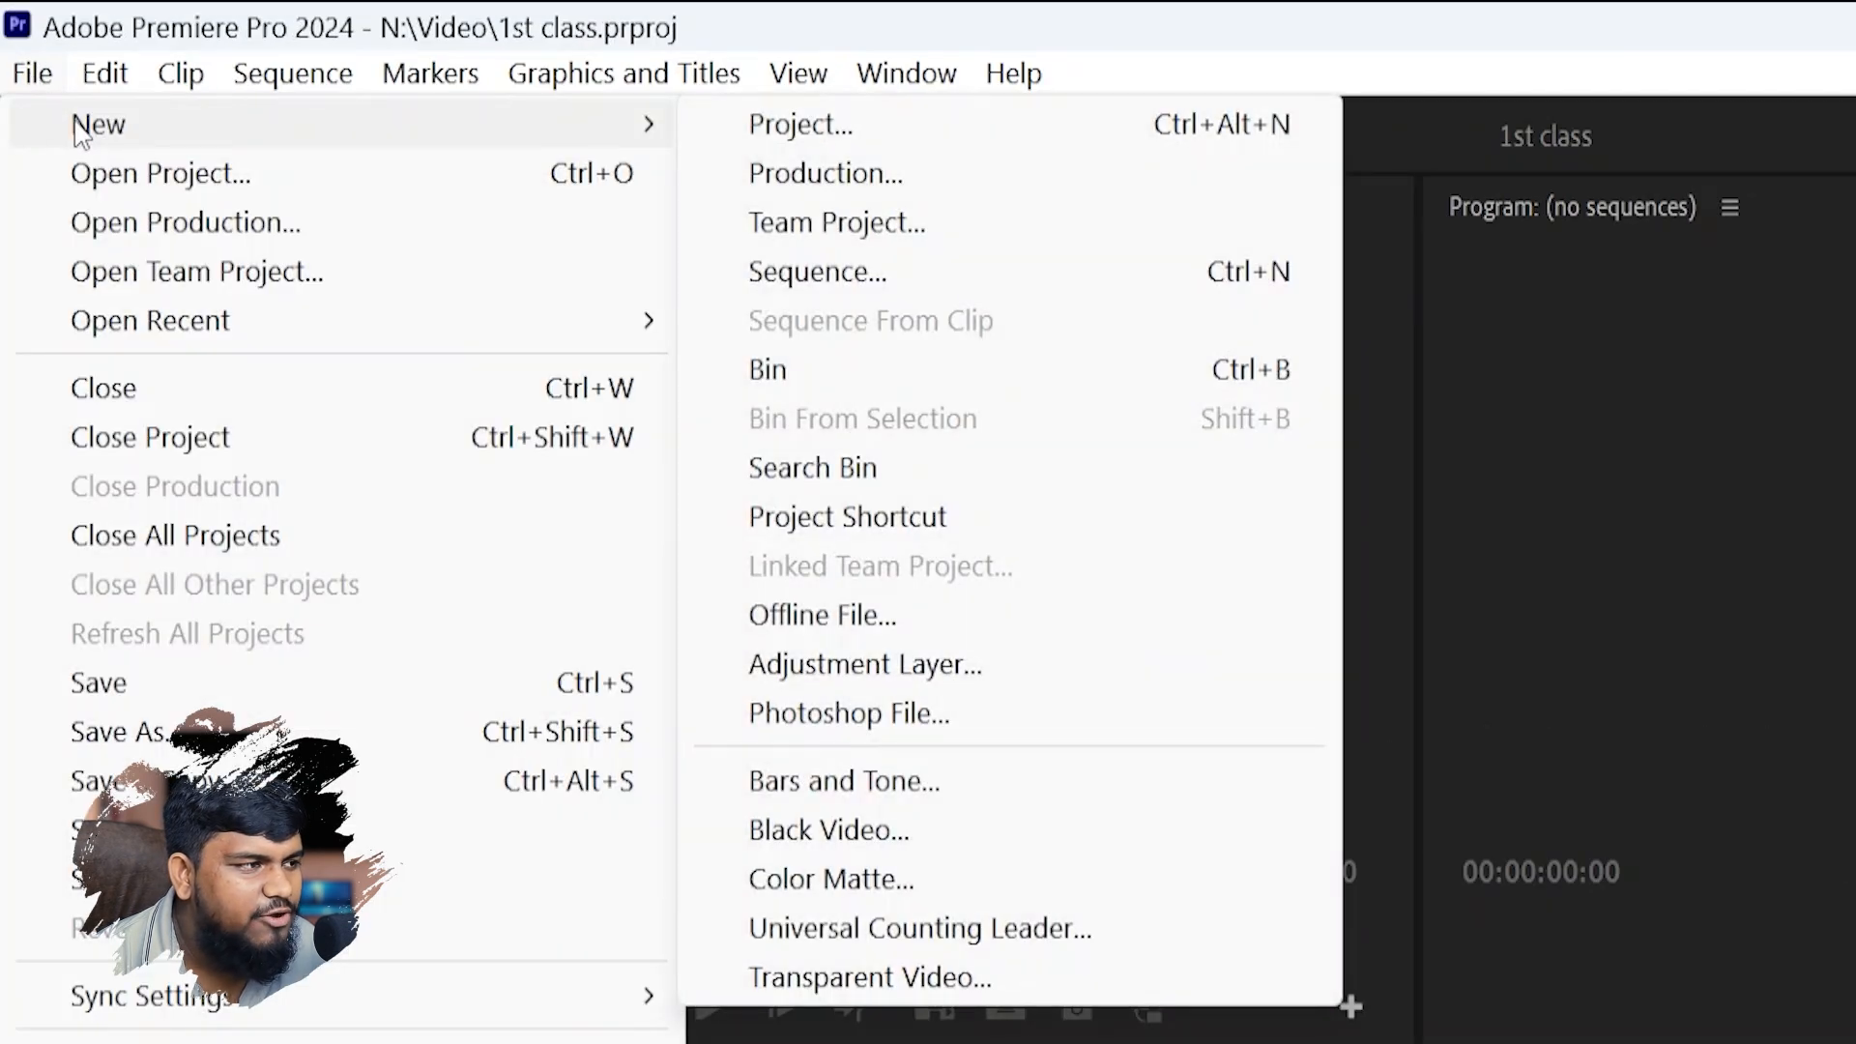
left_click(861, 275)
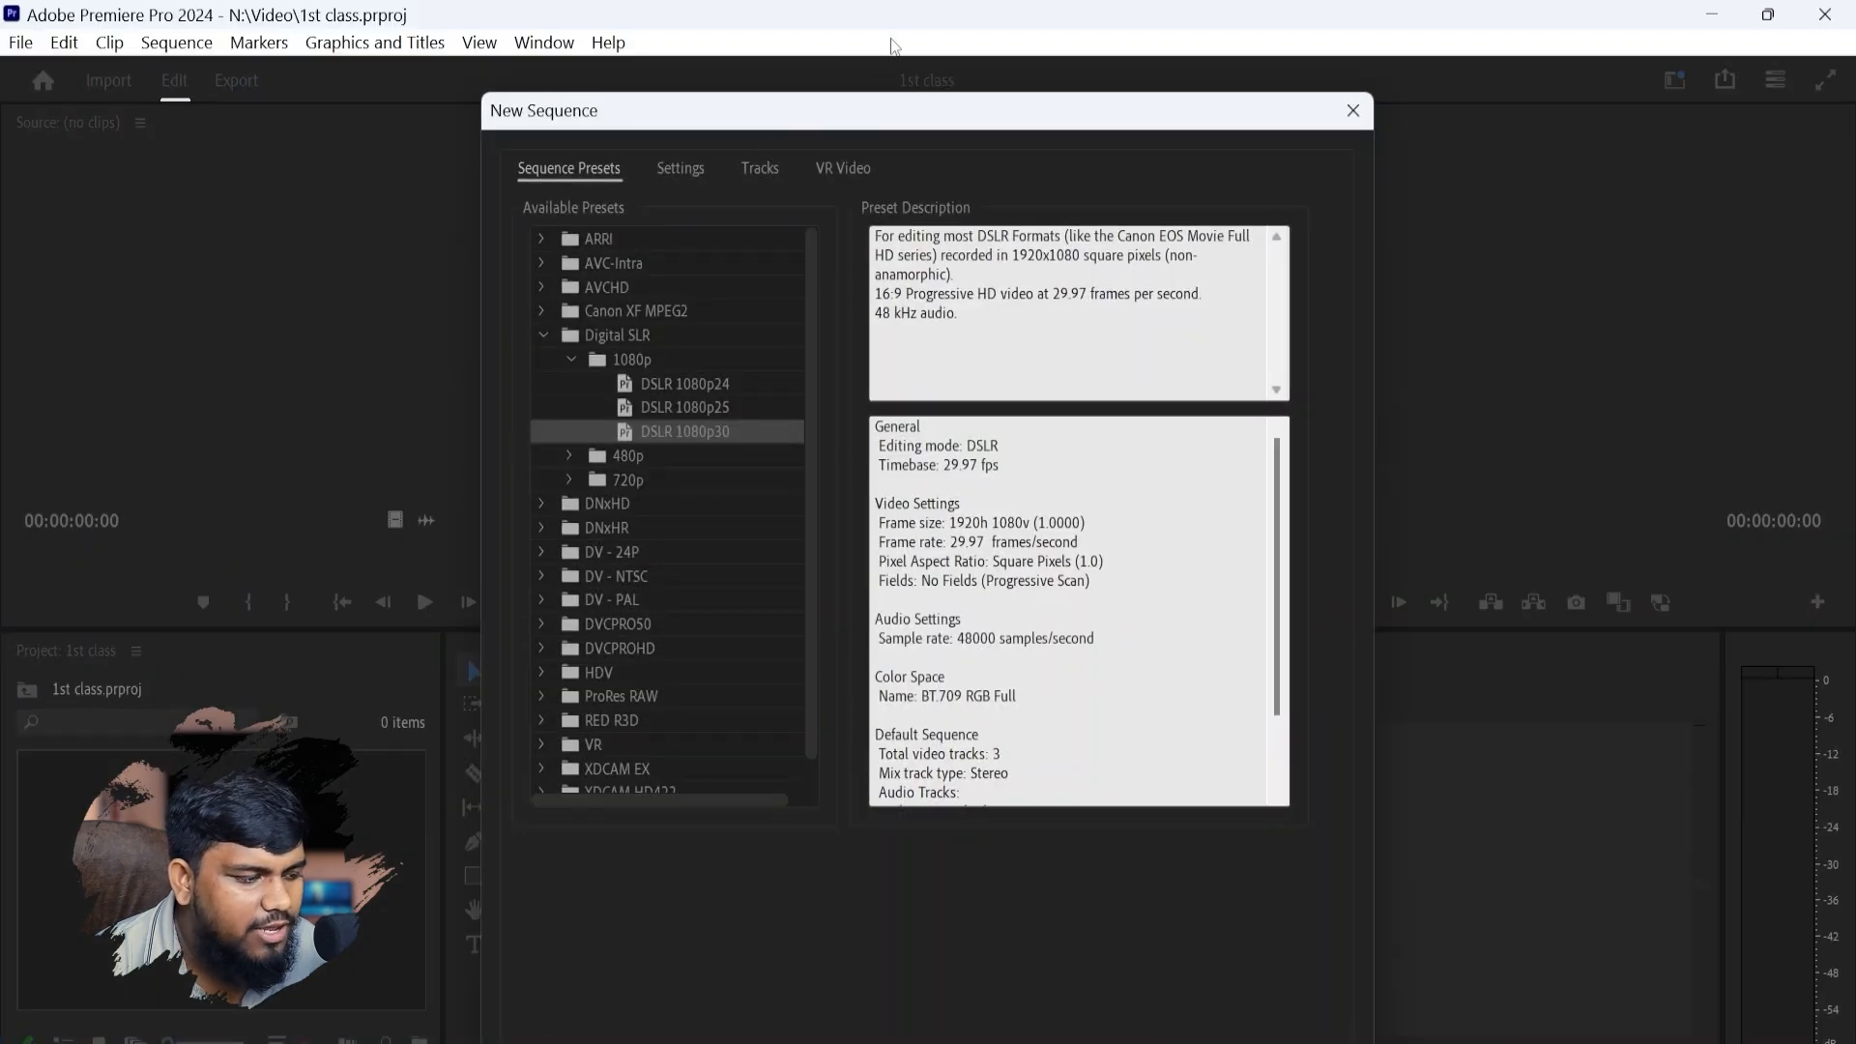
left_click_drag(817, 116, 968, 20)
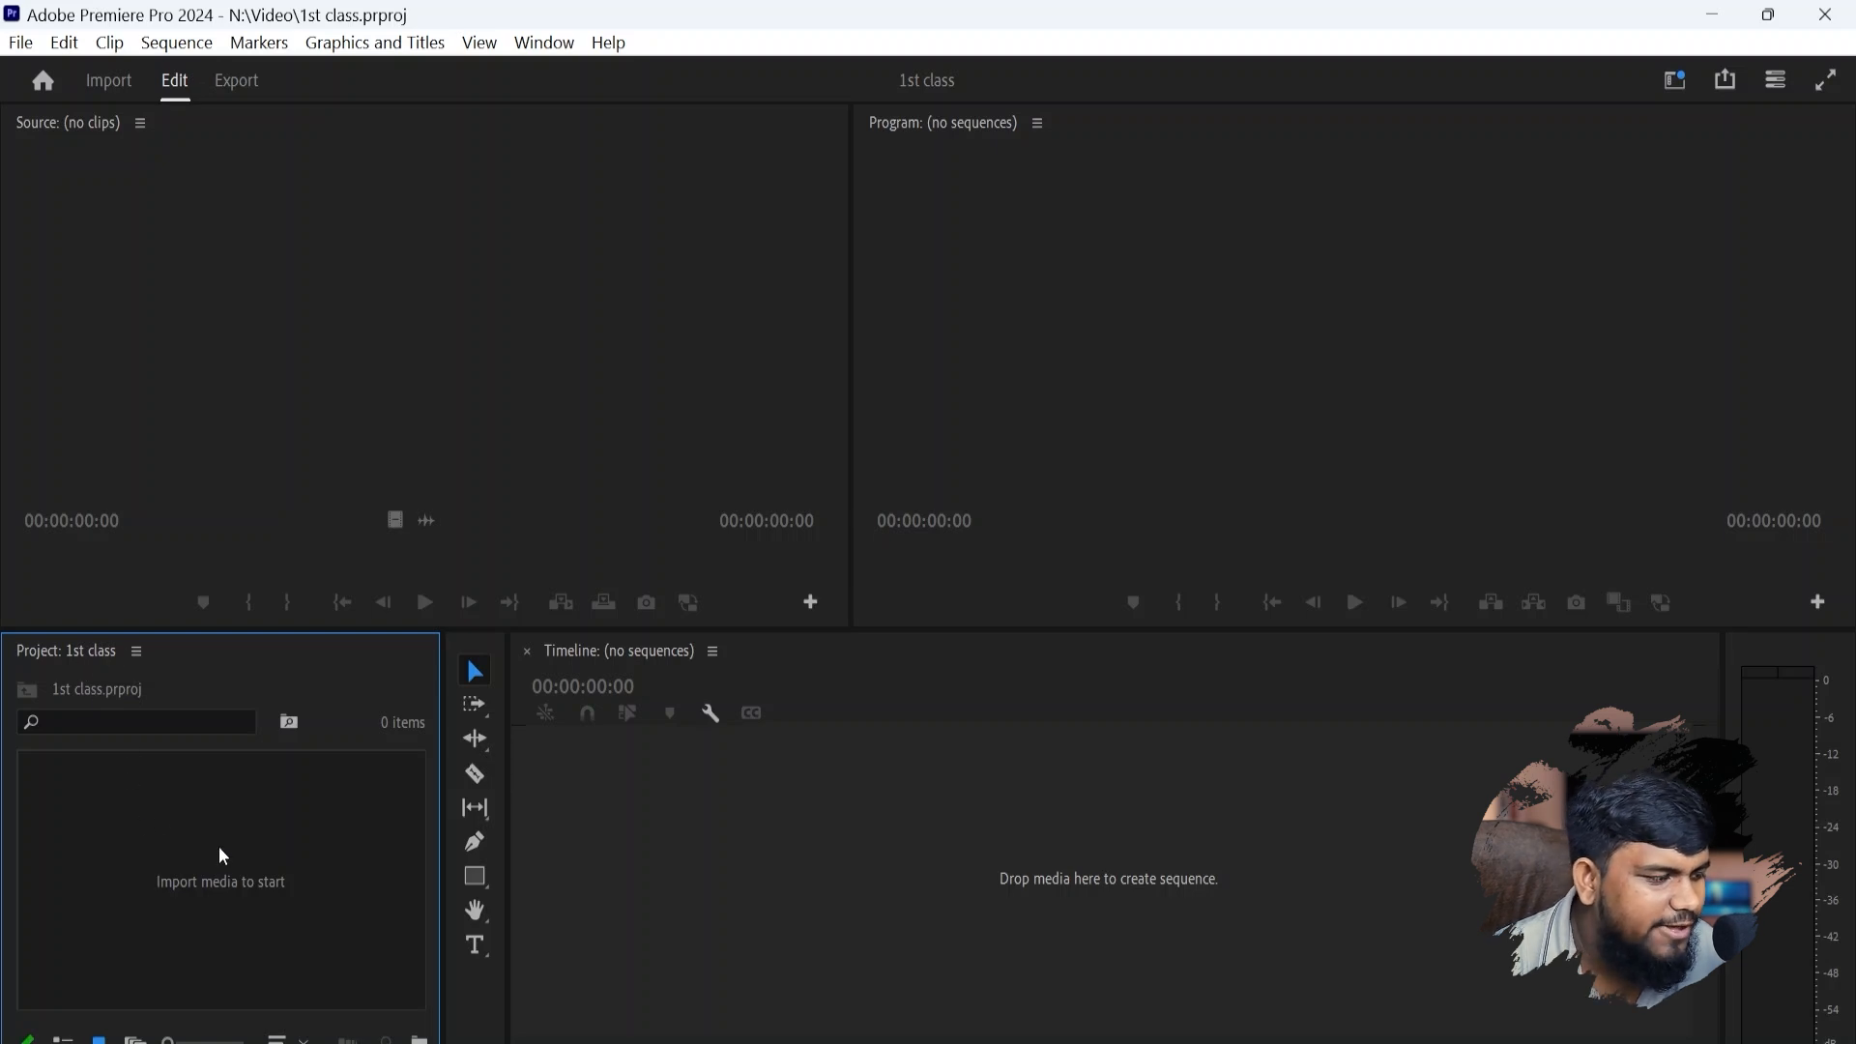
- Start a new sequence from the empty area of the project bin and show its detailed settings
right_click(164, 787)
mouse_move(310, 414)
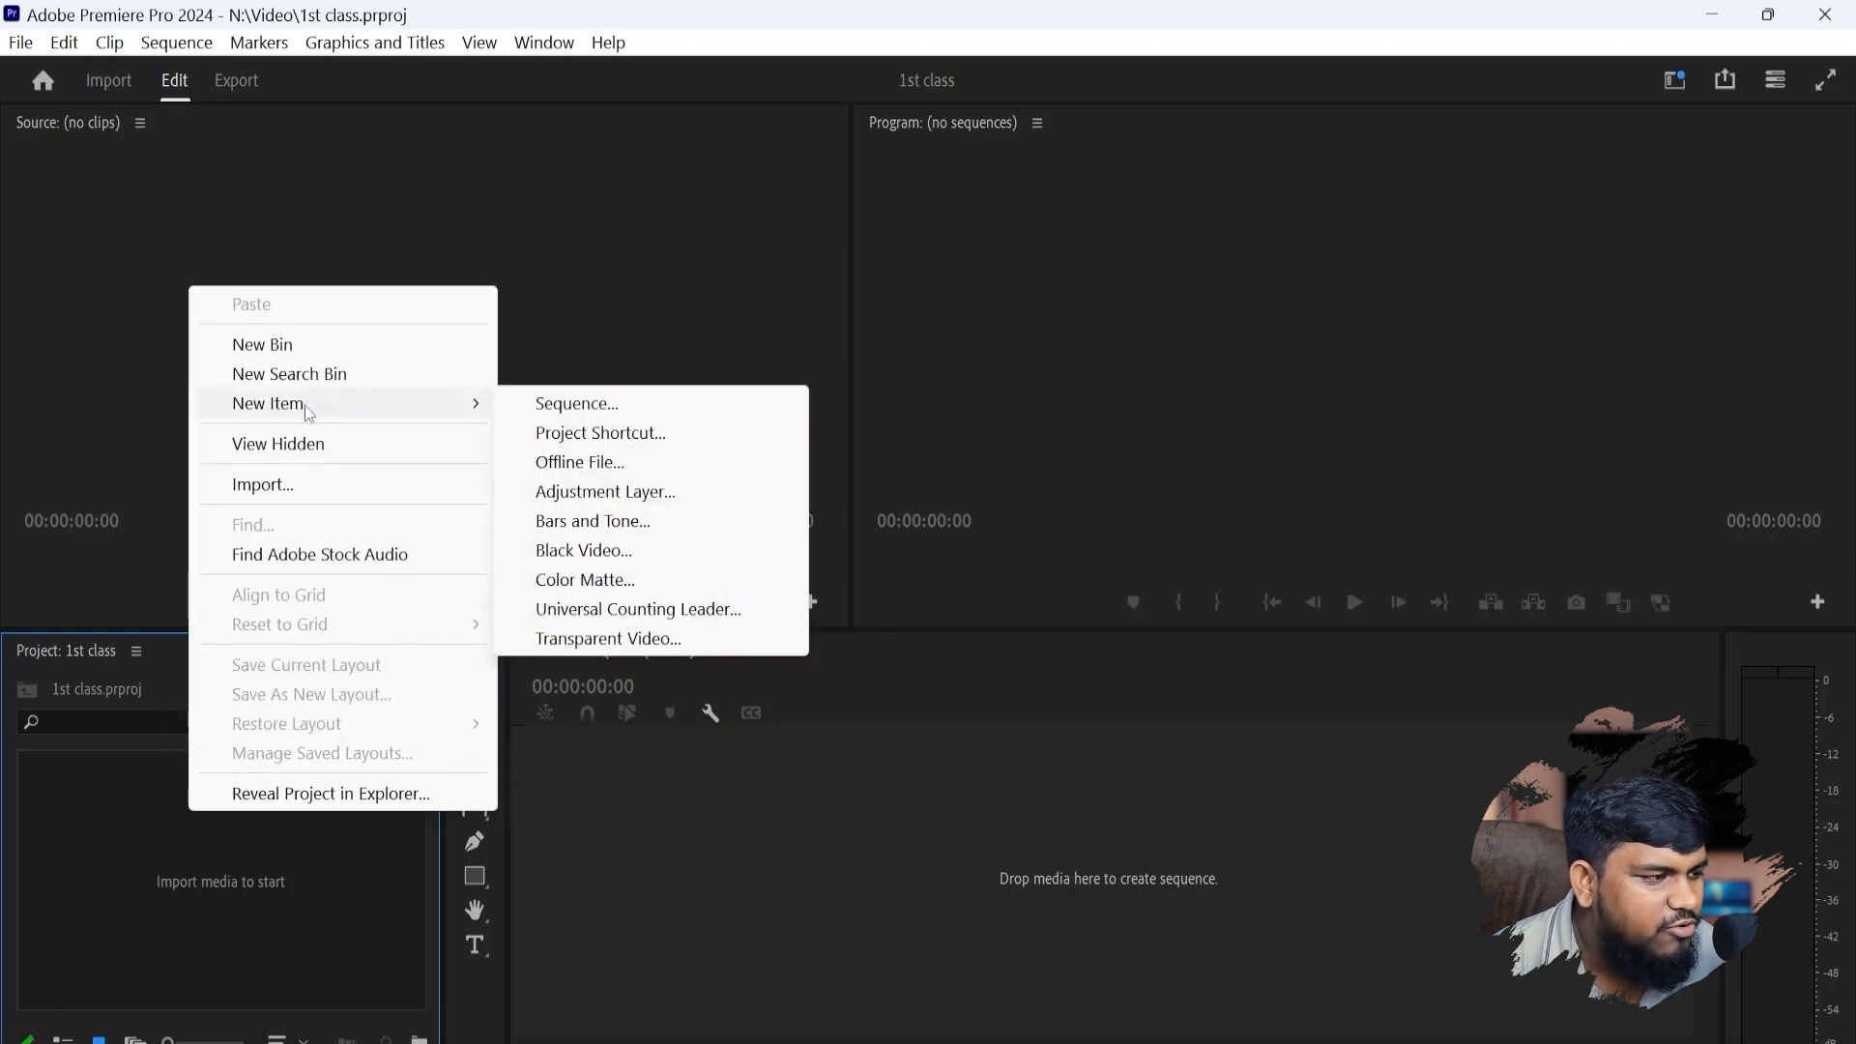
left_click(580, 404)
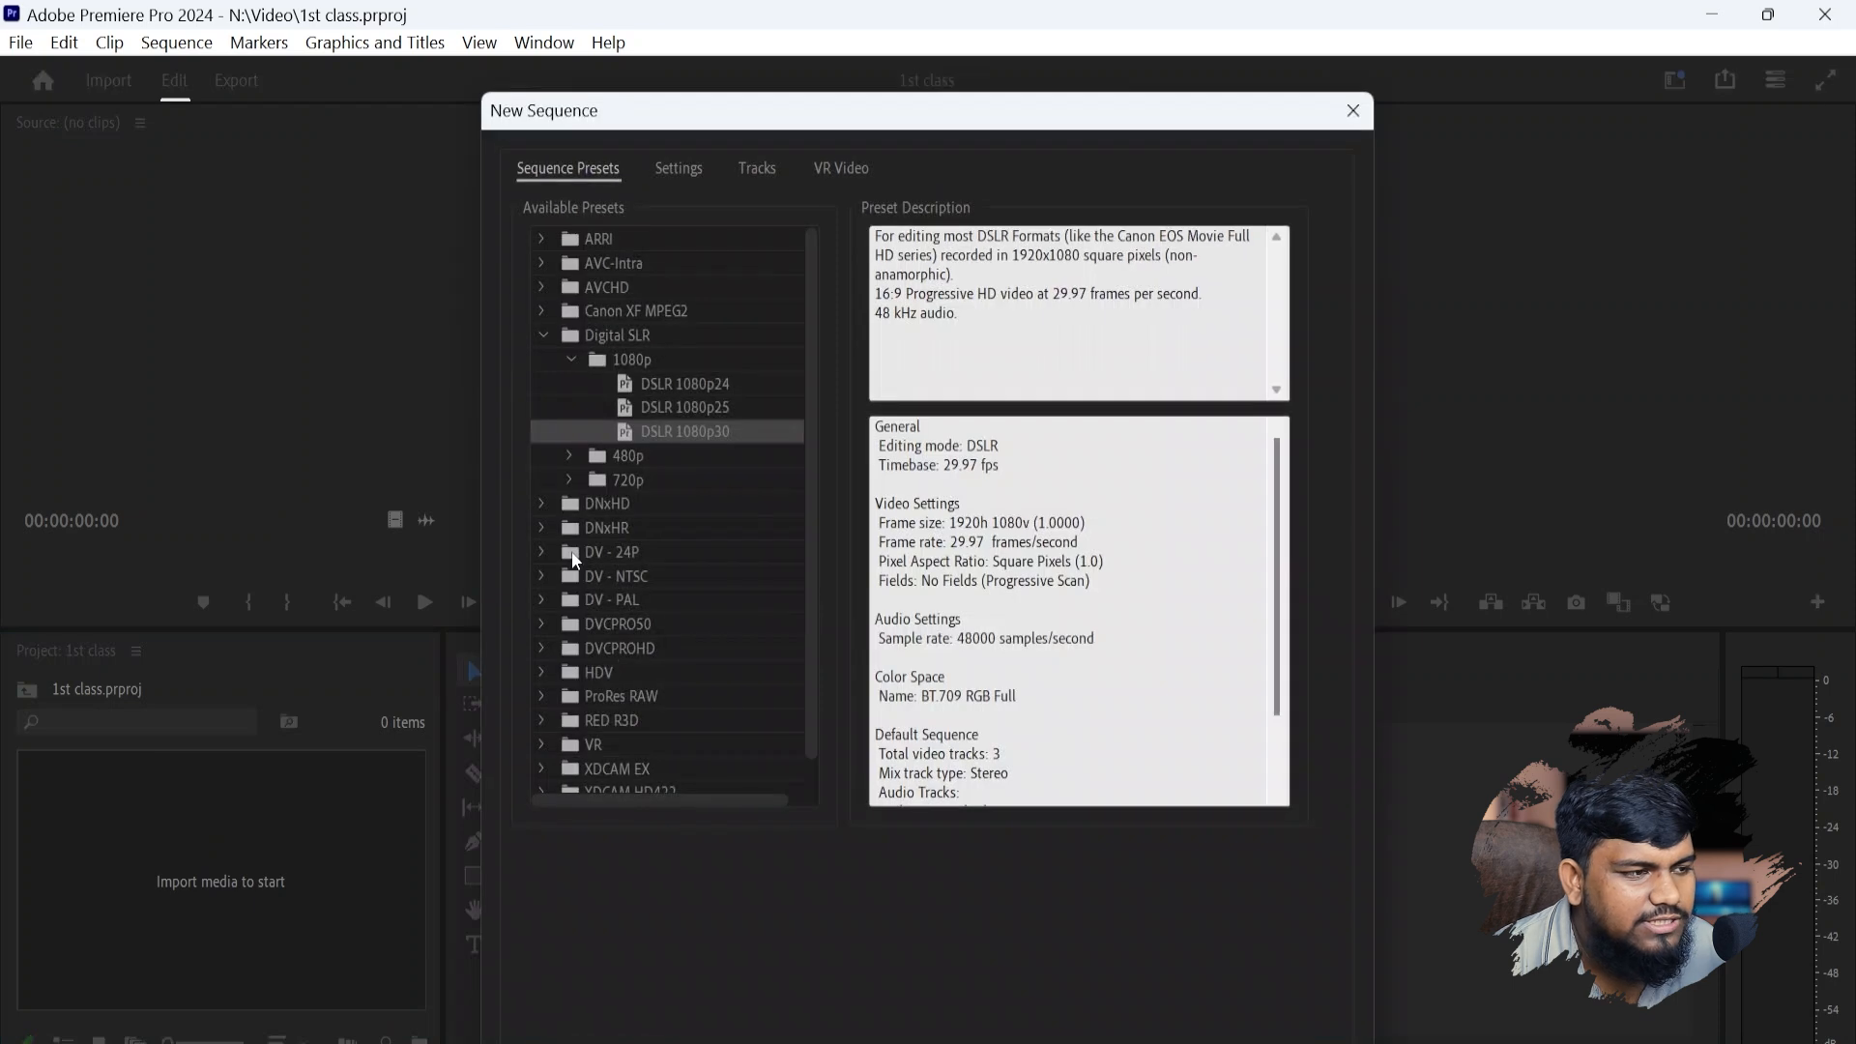
left_click_drag(831, 120, 1067, 49)
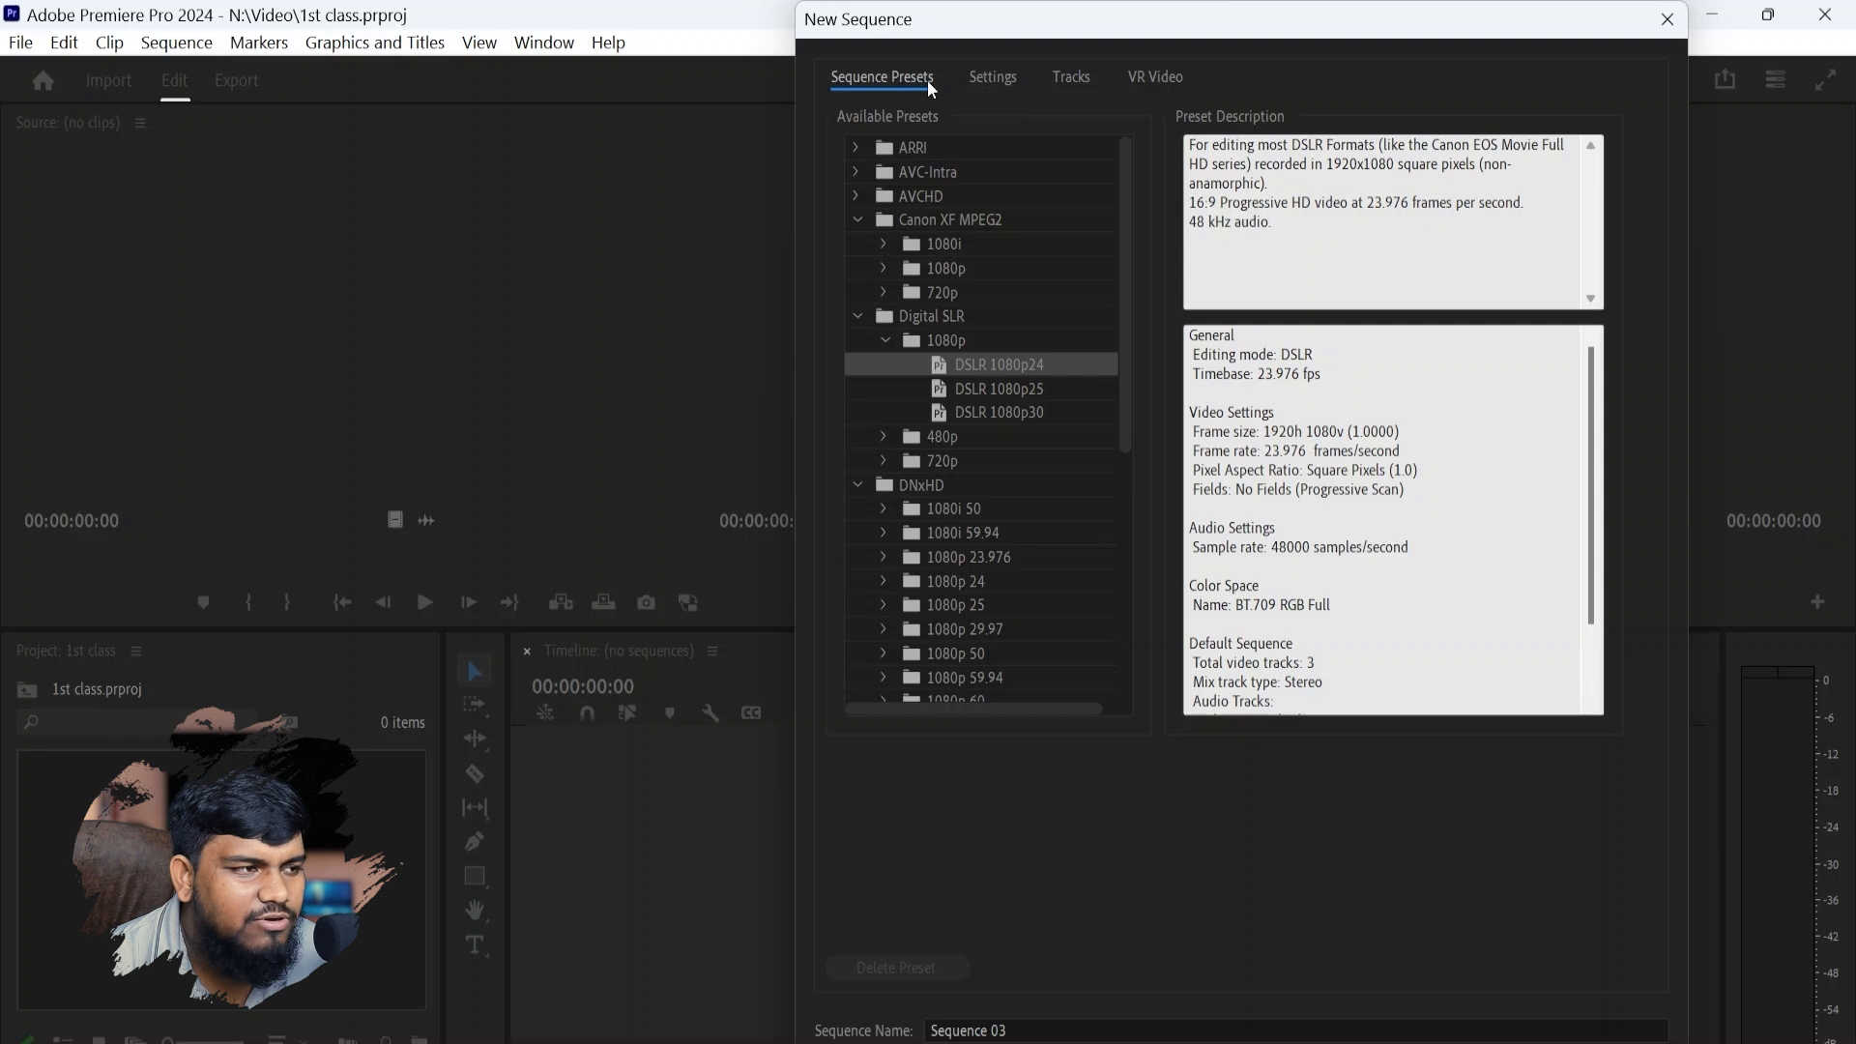
left_click(996, 79)
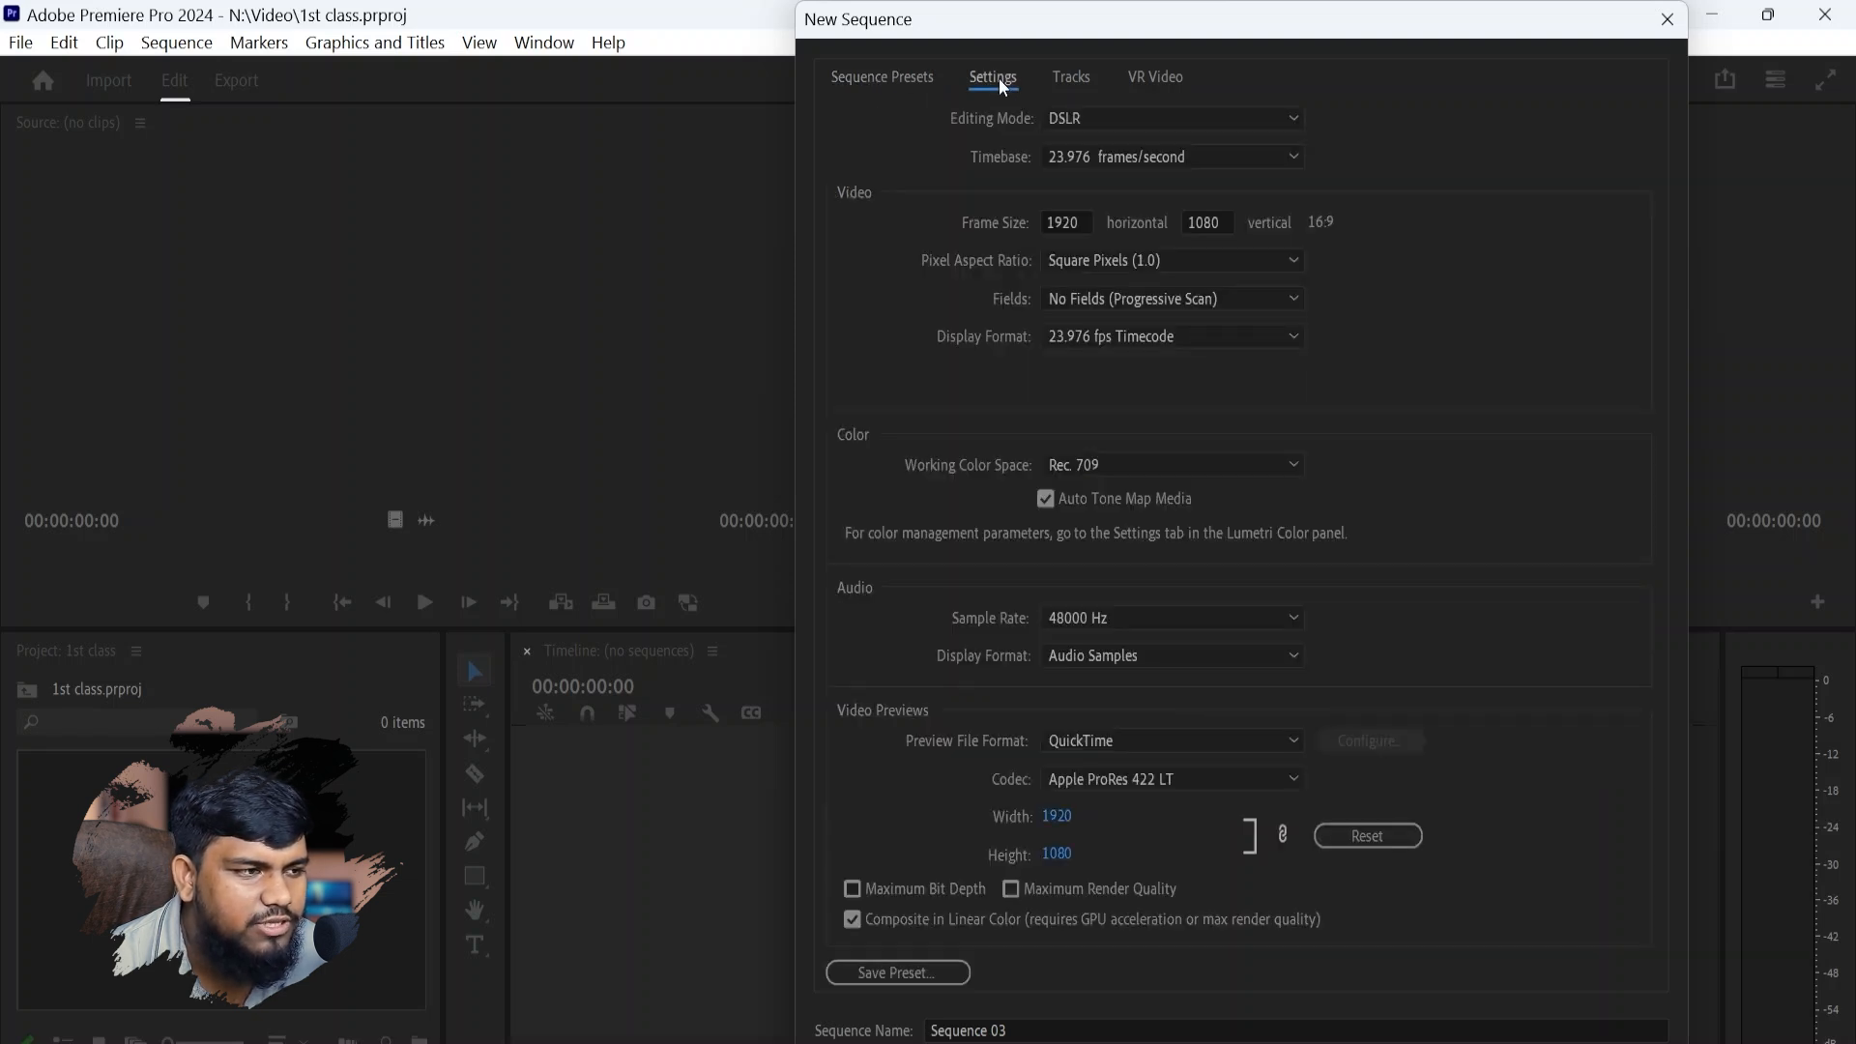
left_click_drag(1093, 19, 1122, 19)
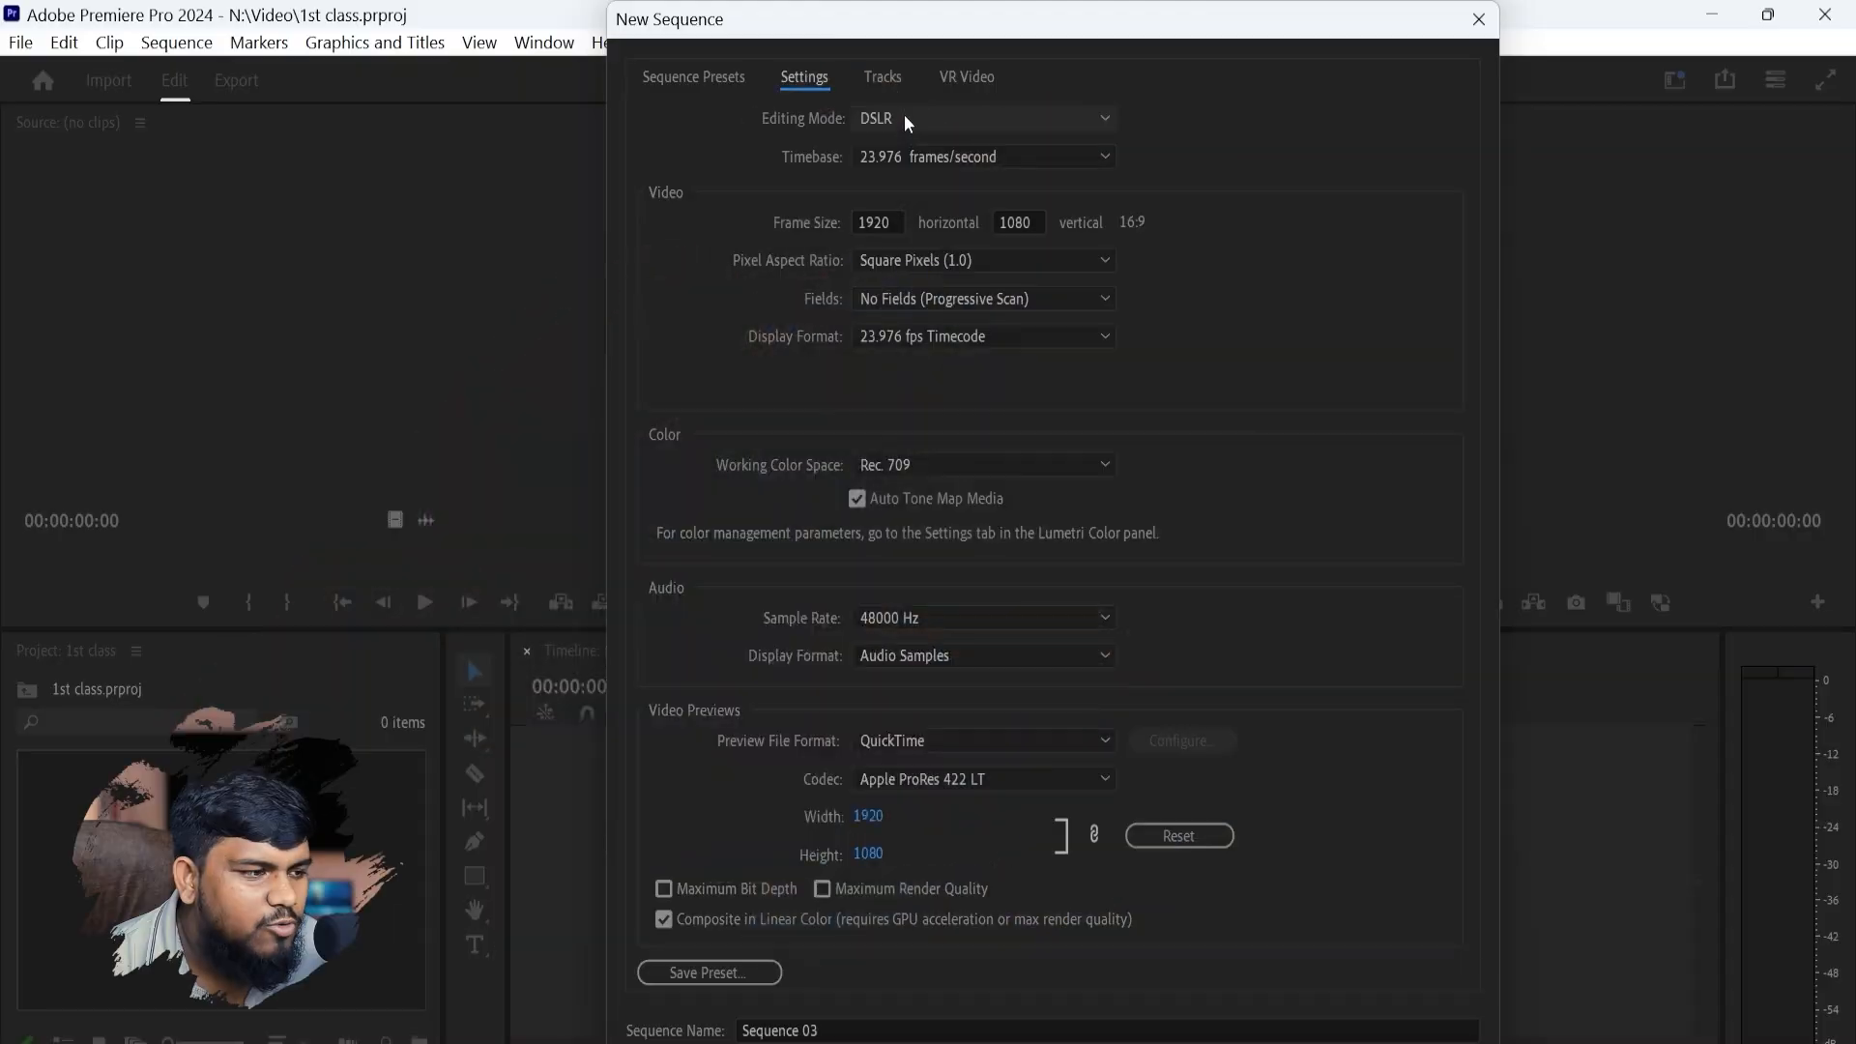
- Set the sequence's editing mode to Custom and its timebase to 30.00 frames/second
left_click(907, 118)
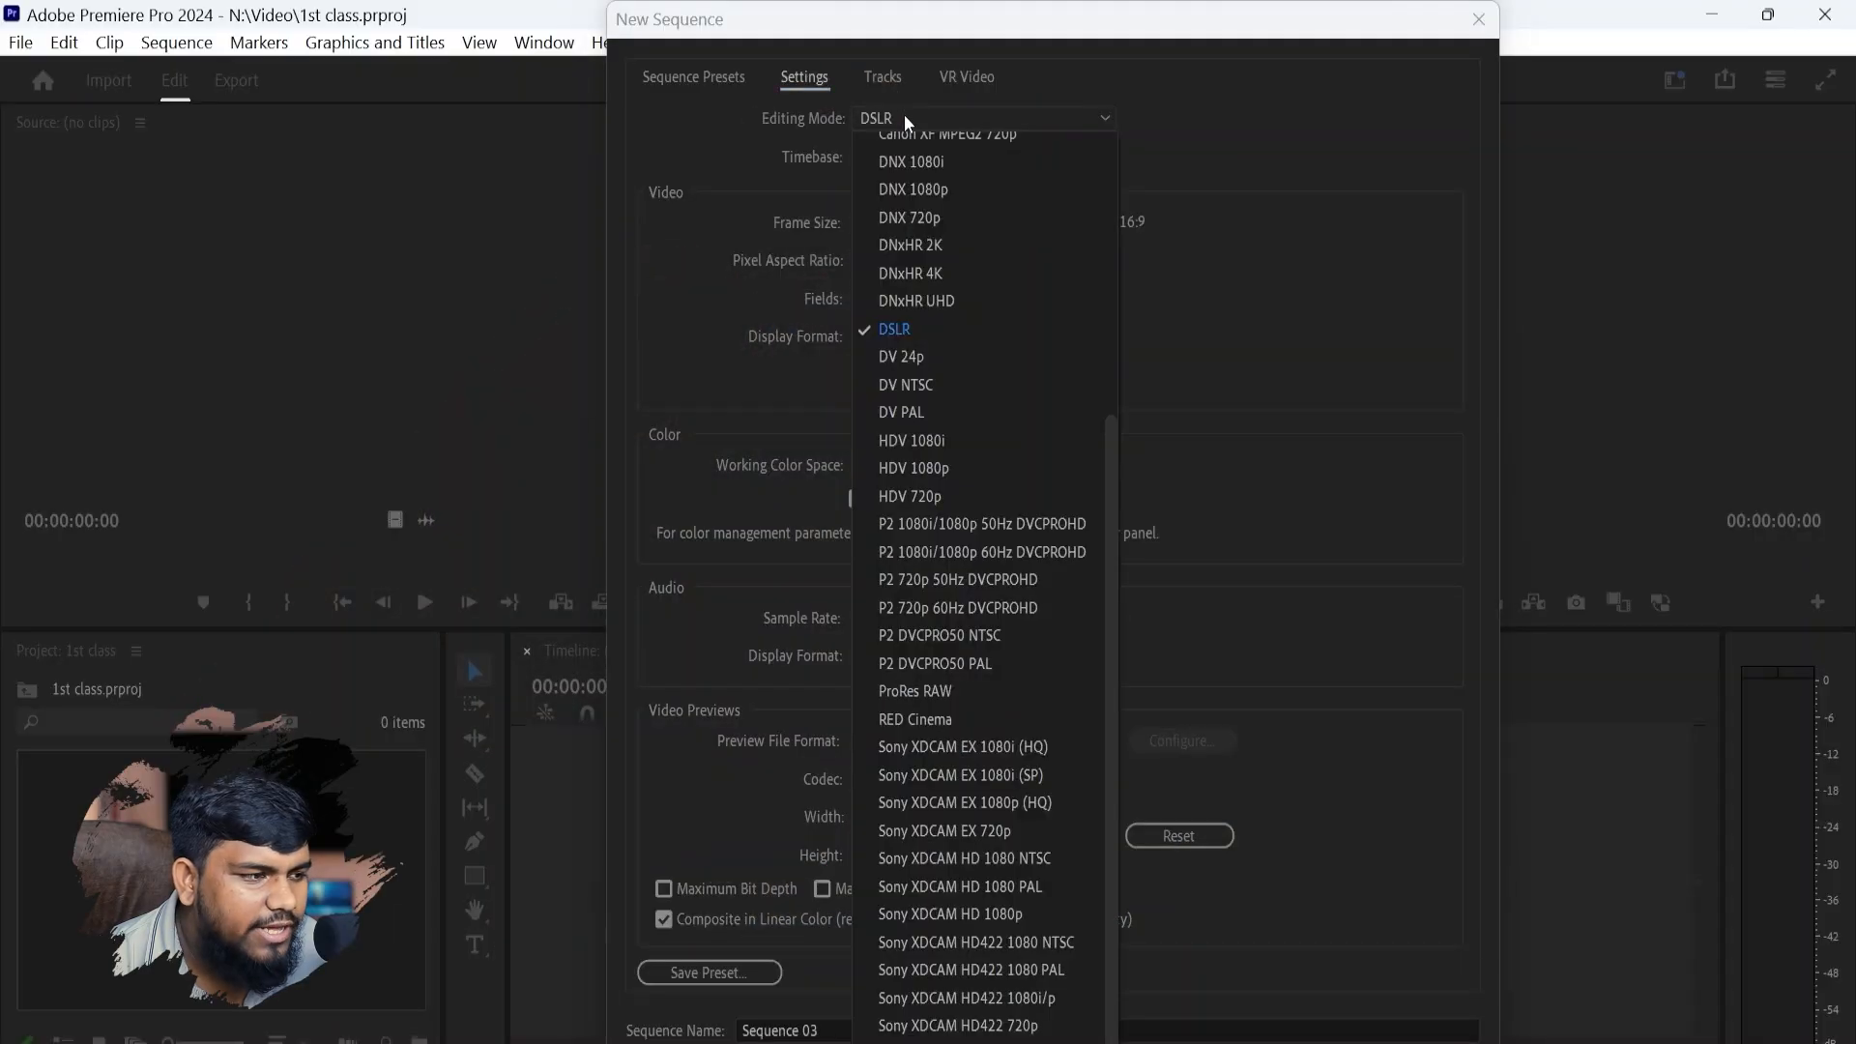
scroll(948, 156, "up", 3)
scroll(948, 153, "up", 2)
left_click(948, 149)
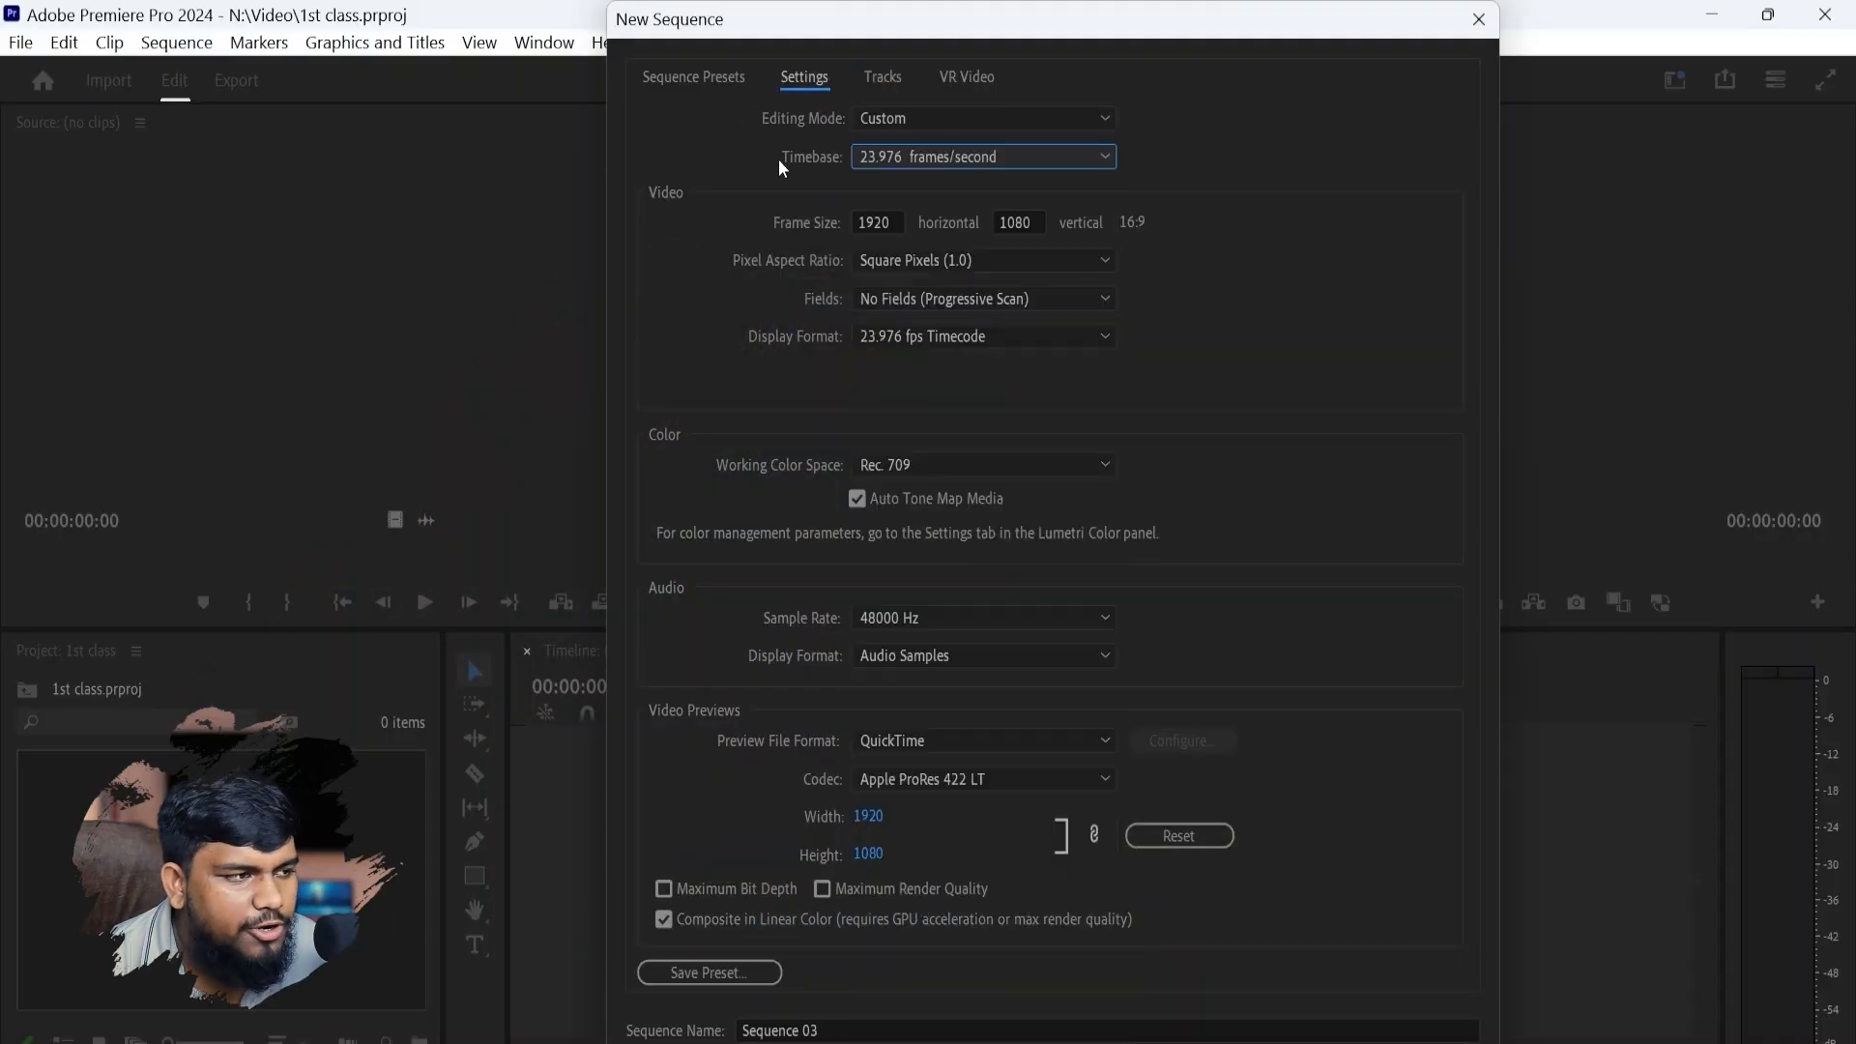
left_click(948, 158)
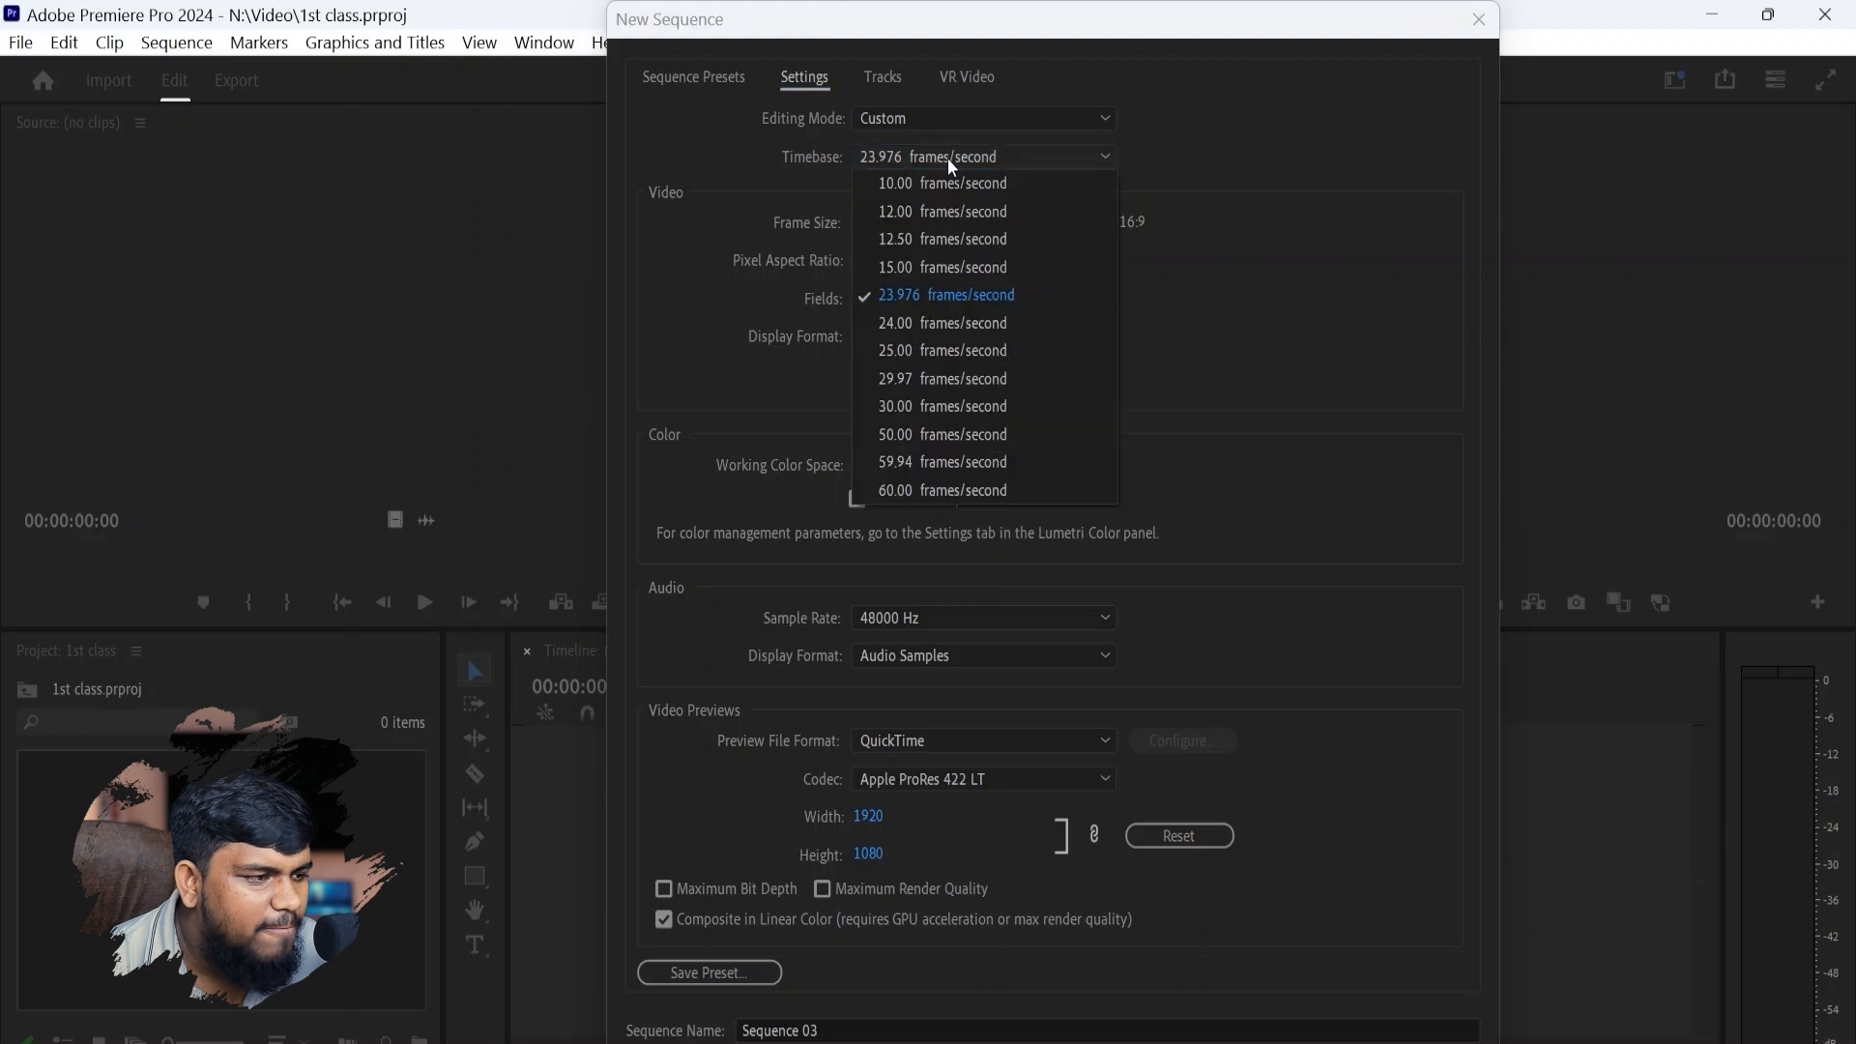
left_click(944, 408)
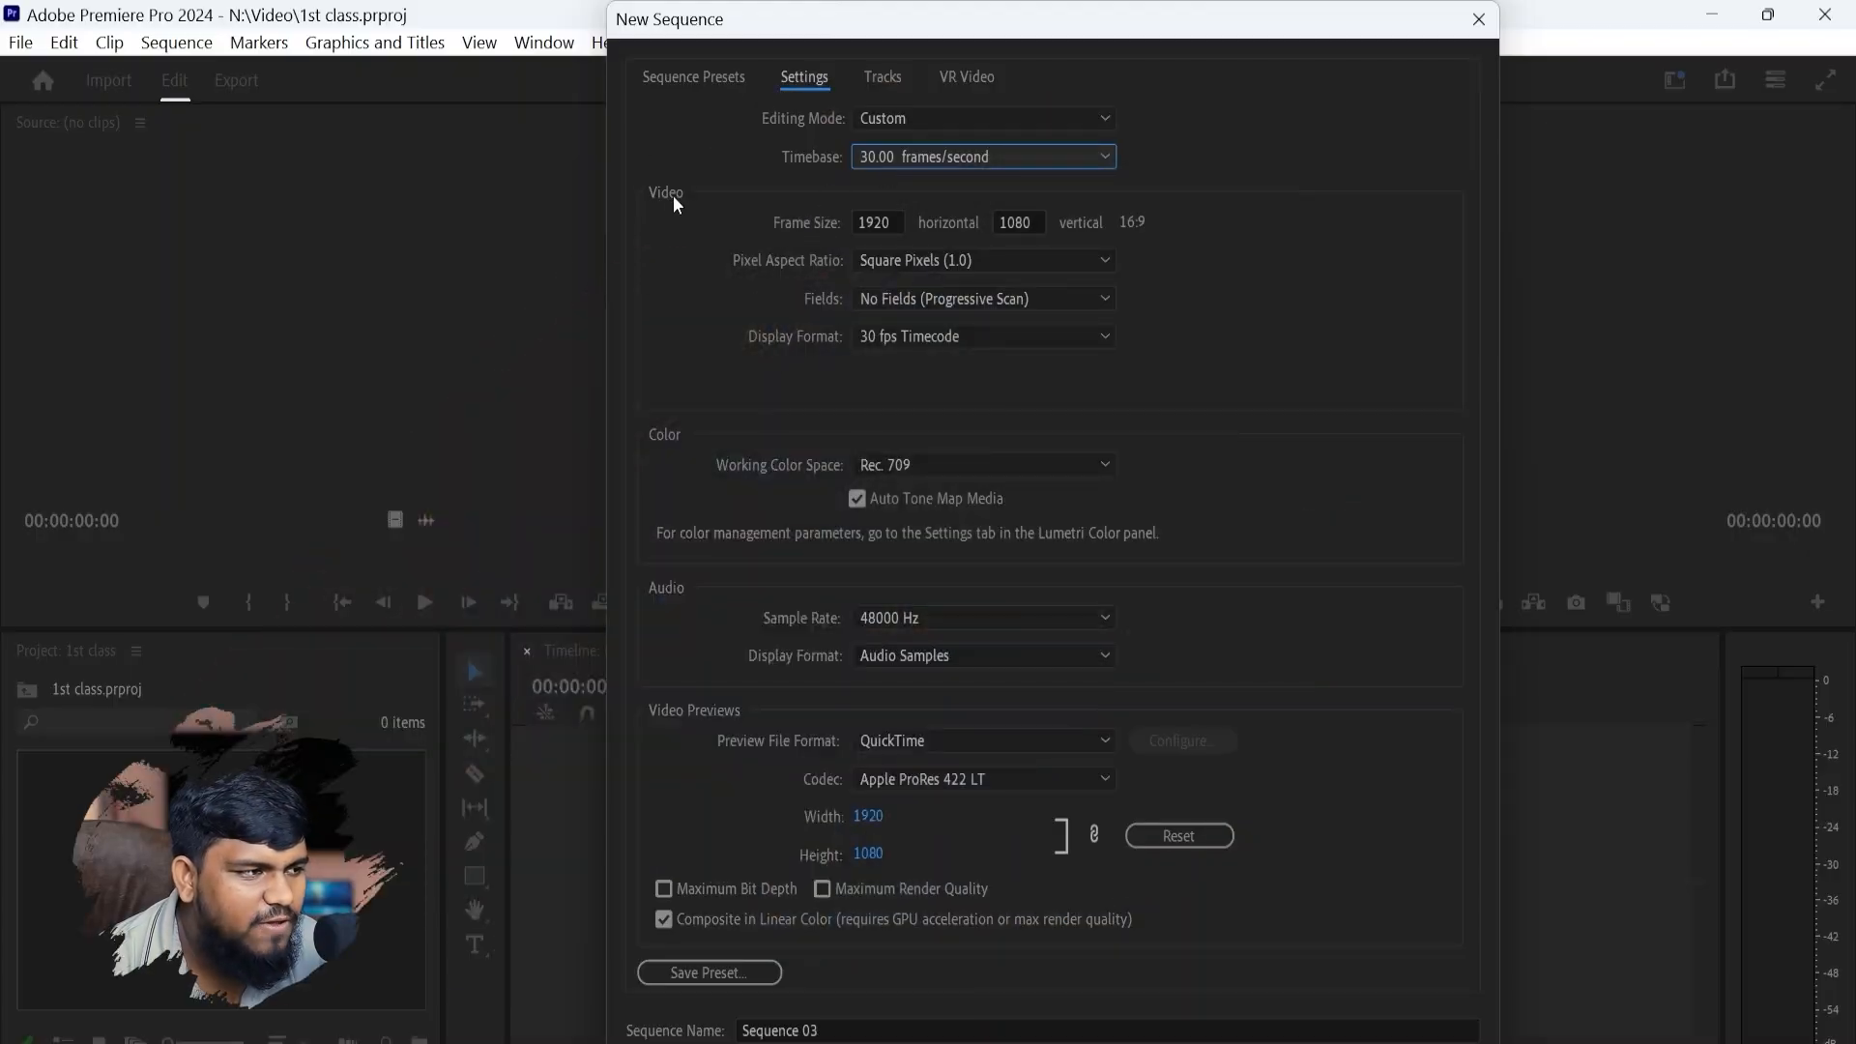
- Try a horizontal frame size of 565 and restore the frame size to 1920 by 1080
left_click(698, 214)
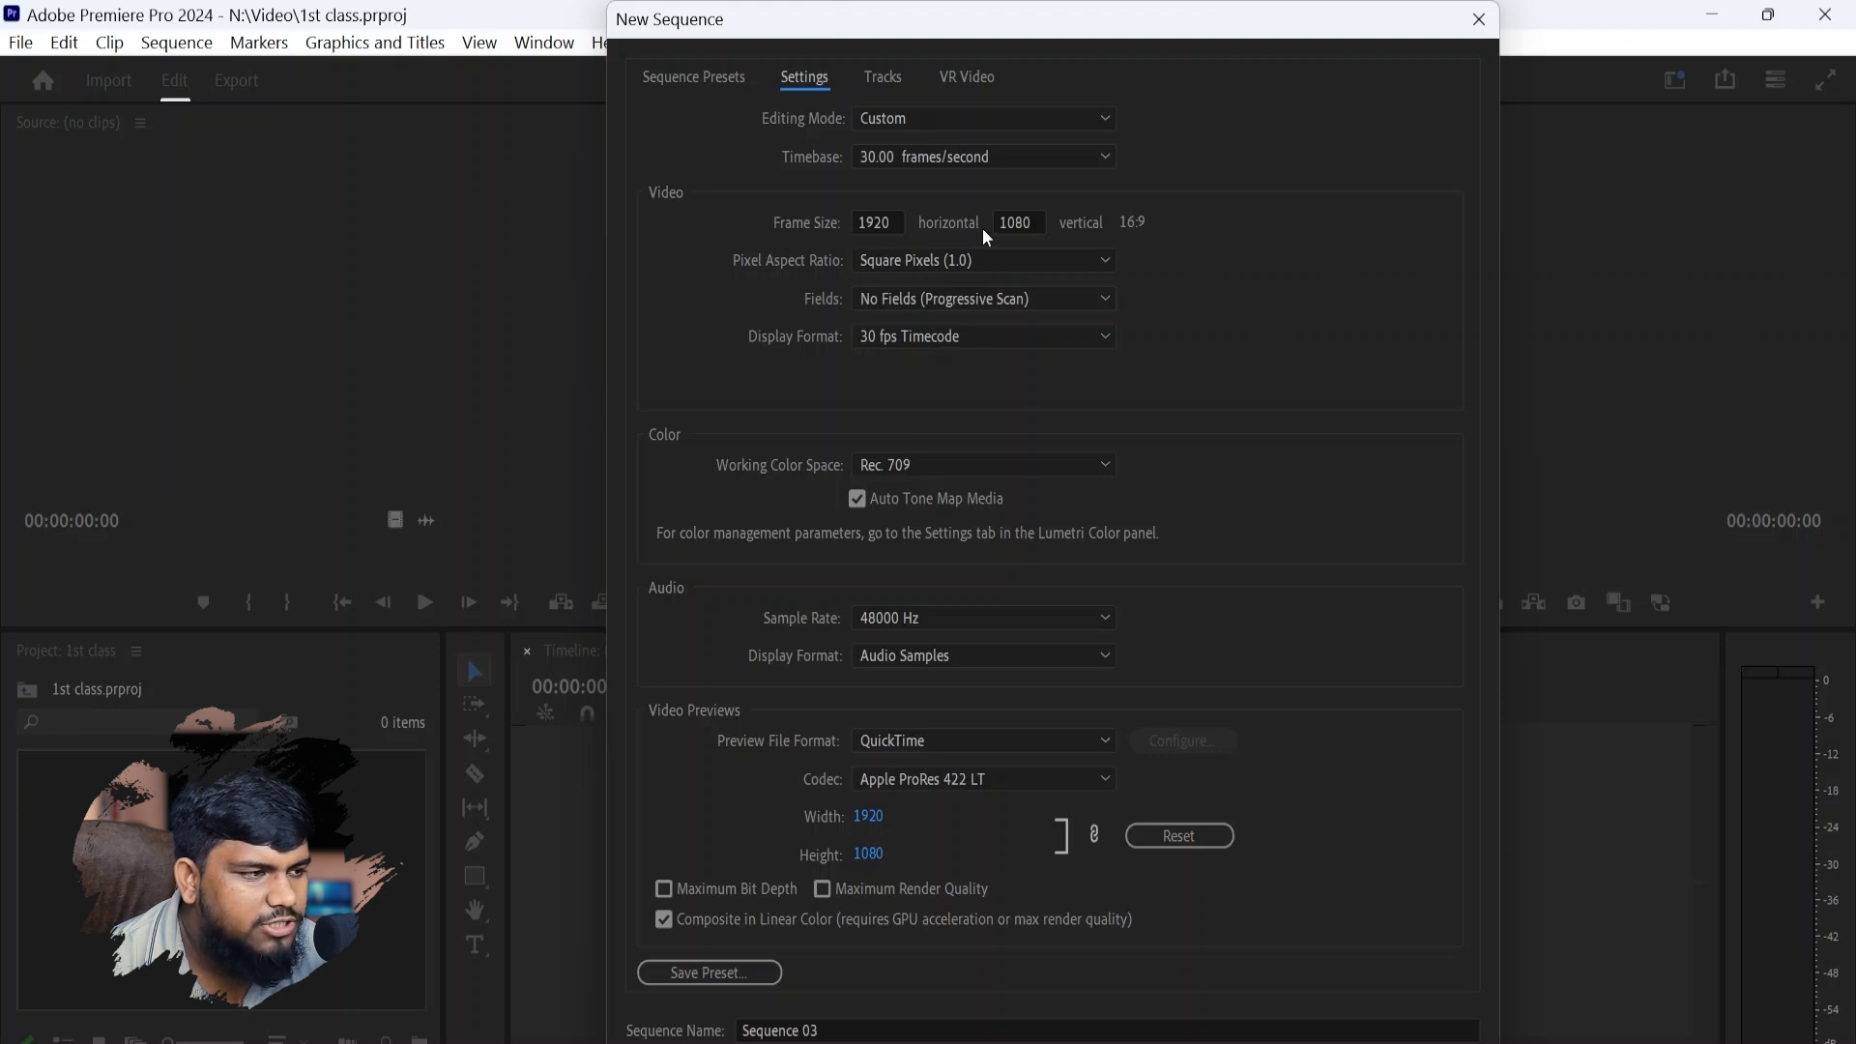
left_click(876, 222)
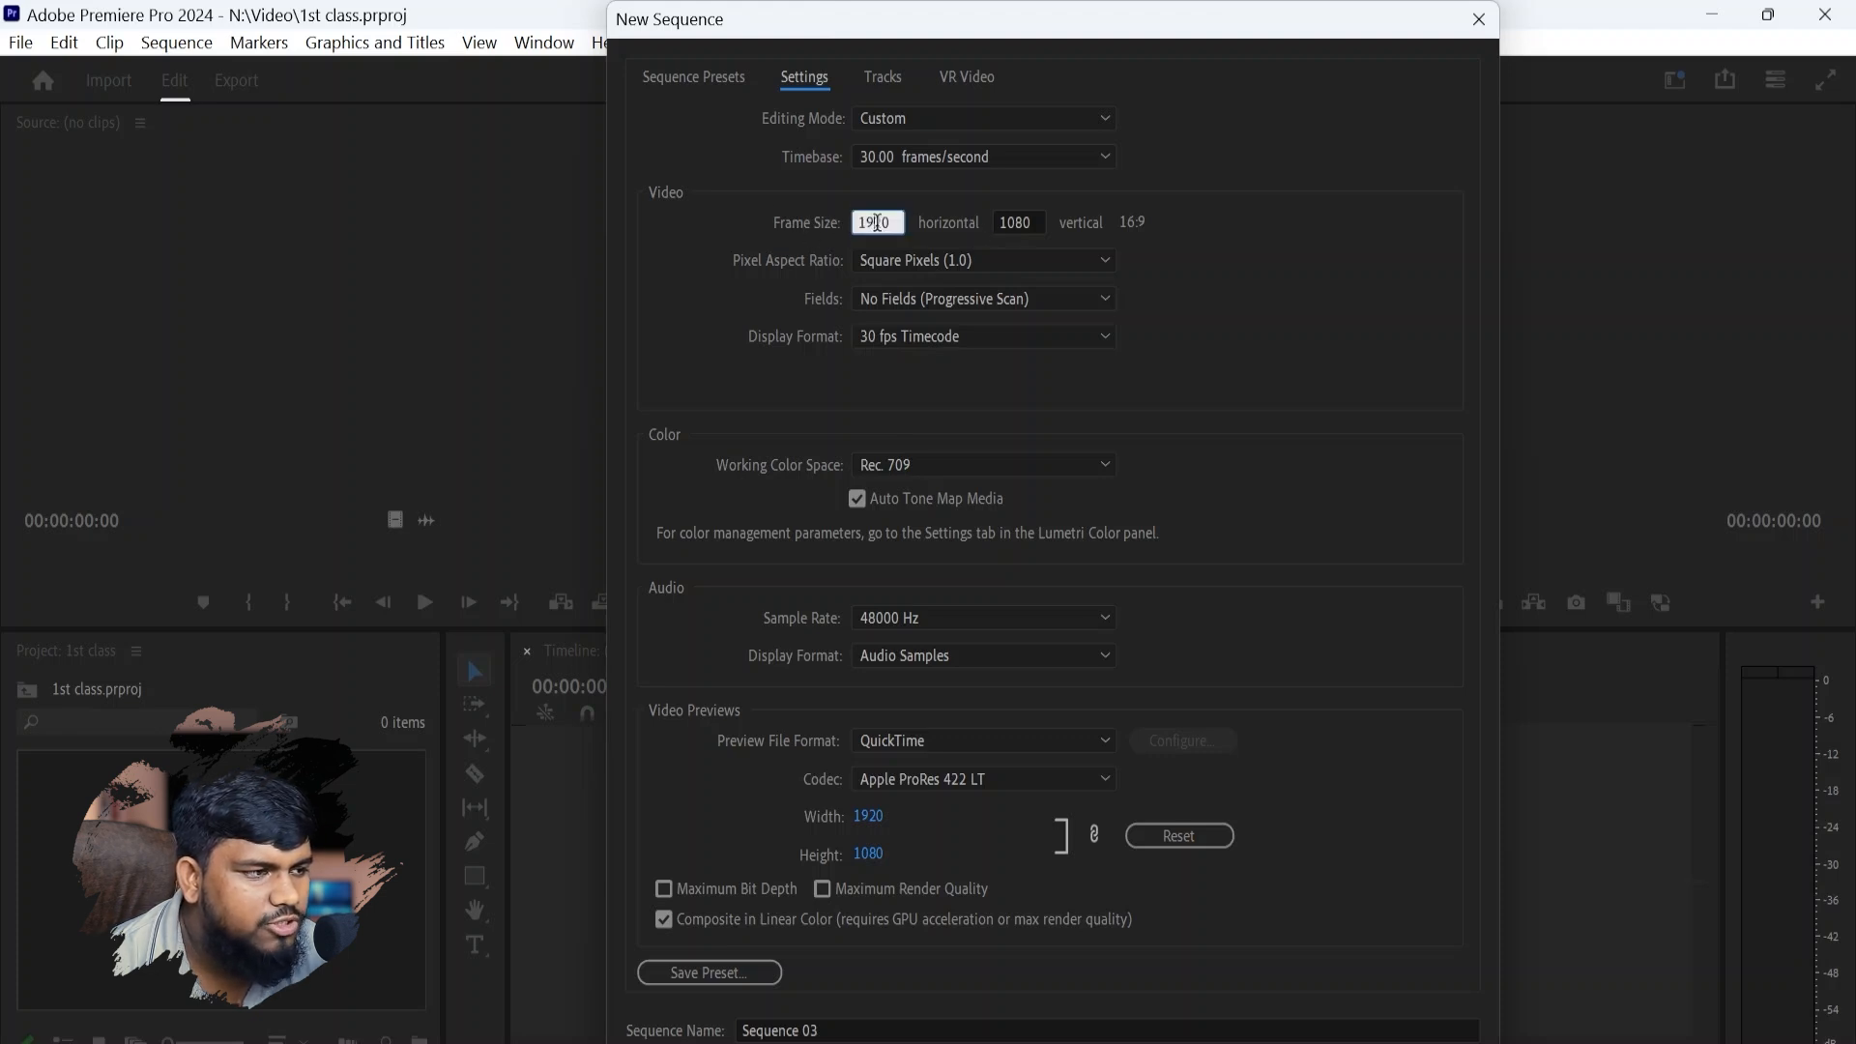
double_click(876, 223)
left_click(1023, 221)
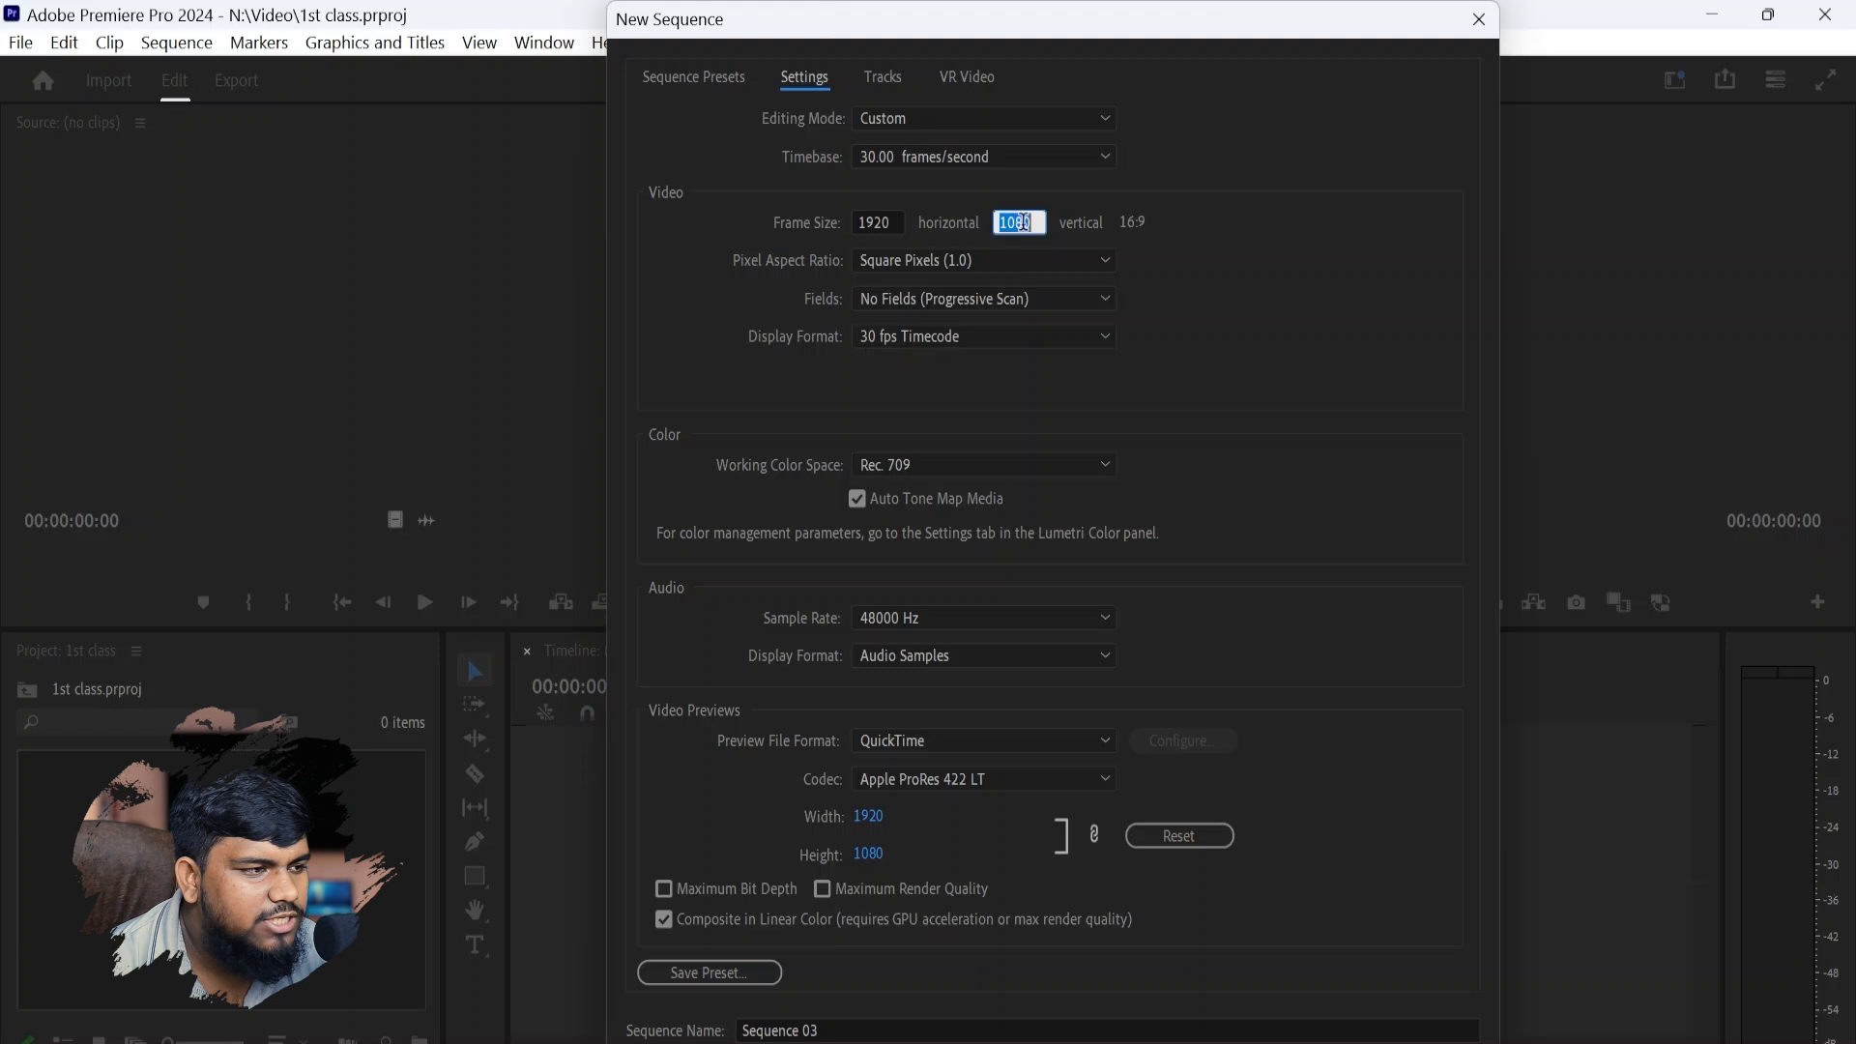
double_click(889, 224)
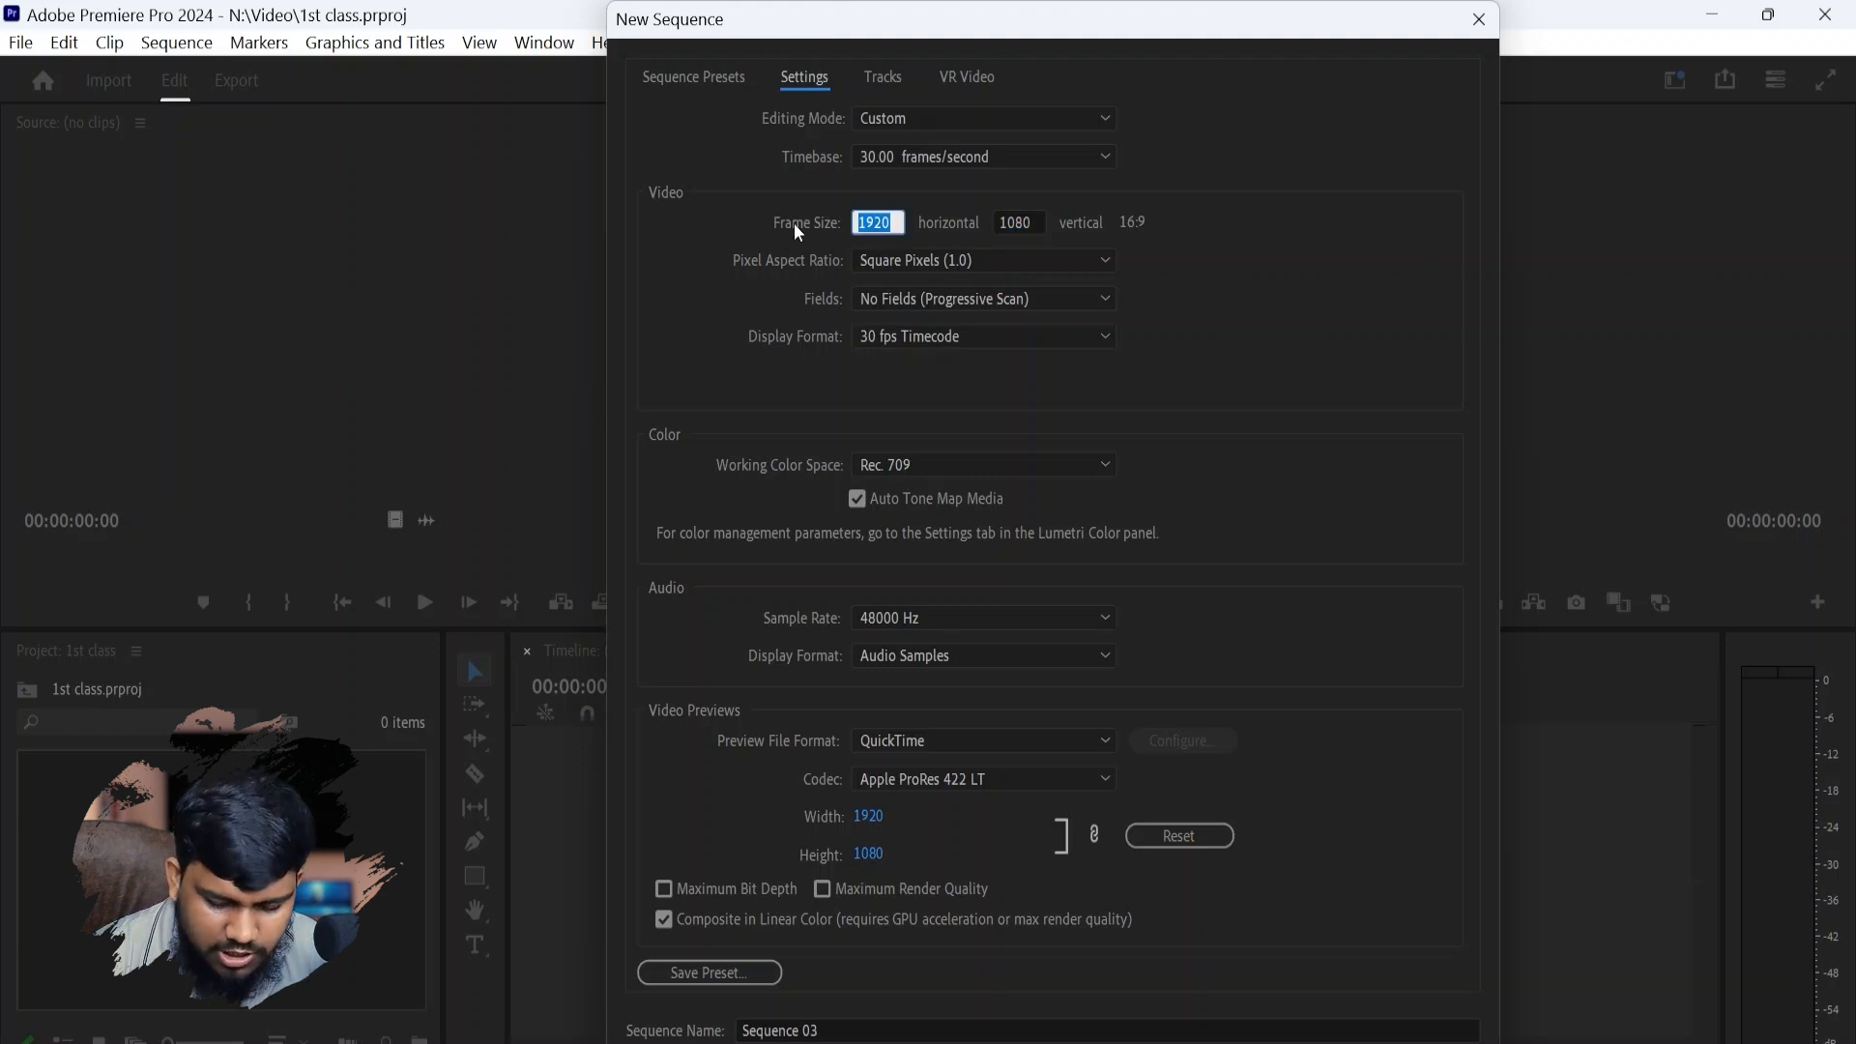
type("565")
left_click(1014, 221)
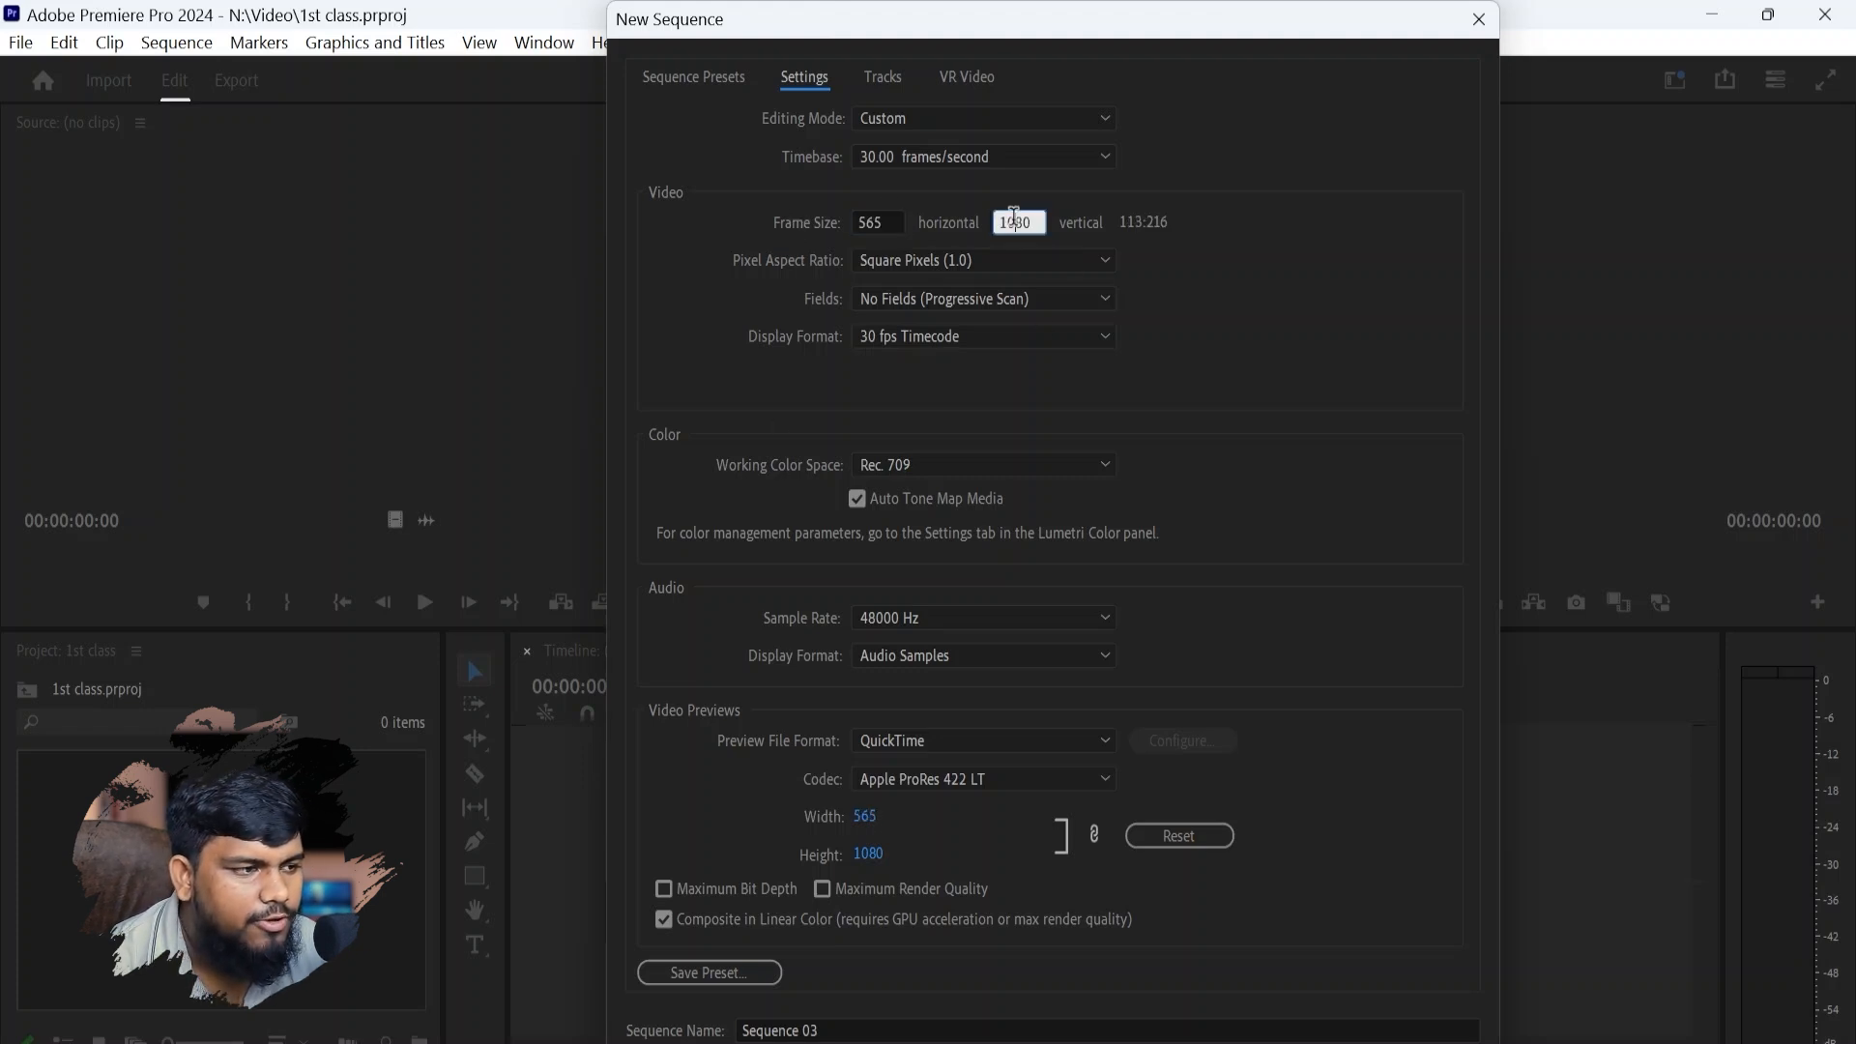
double_click(1023, 223)
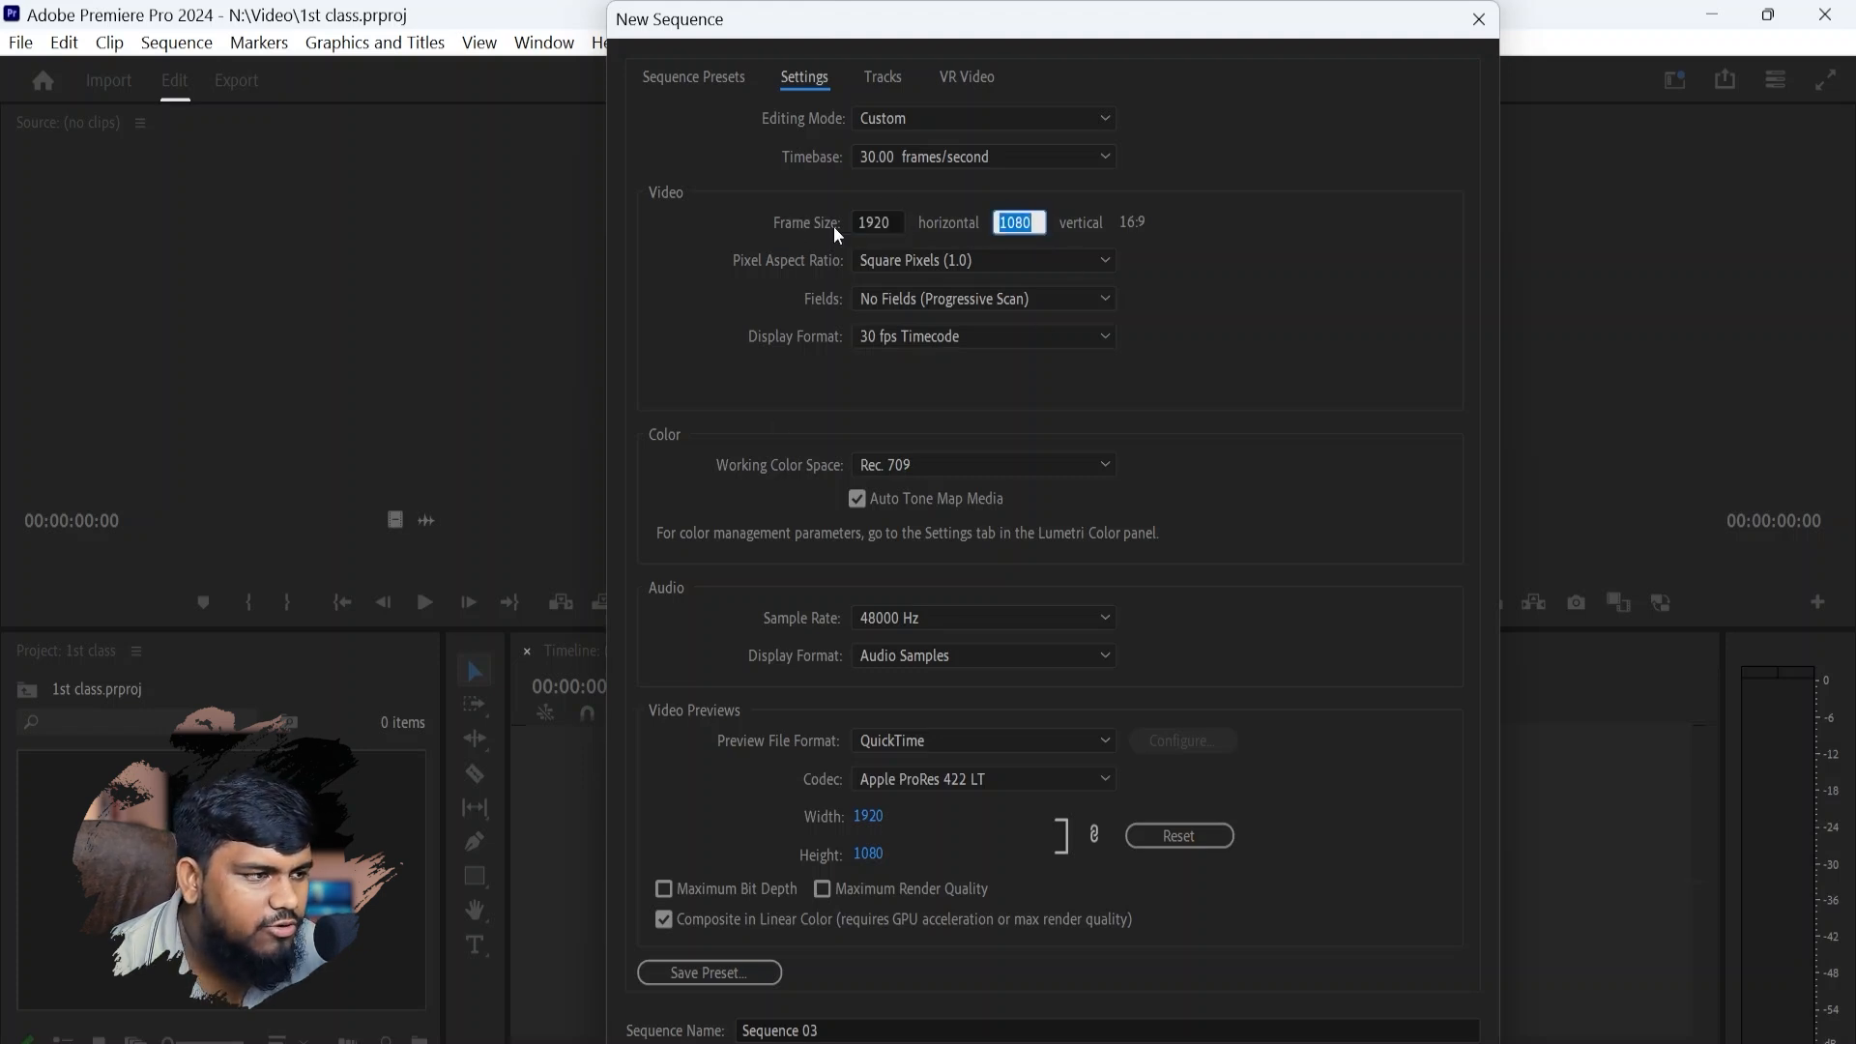
double_click(871, 219)
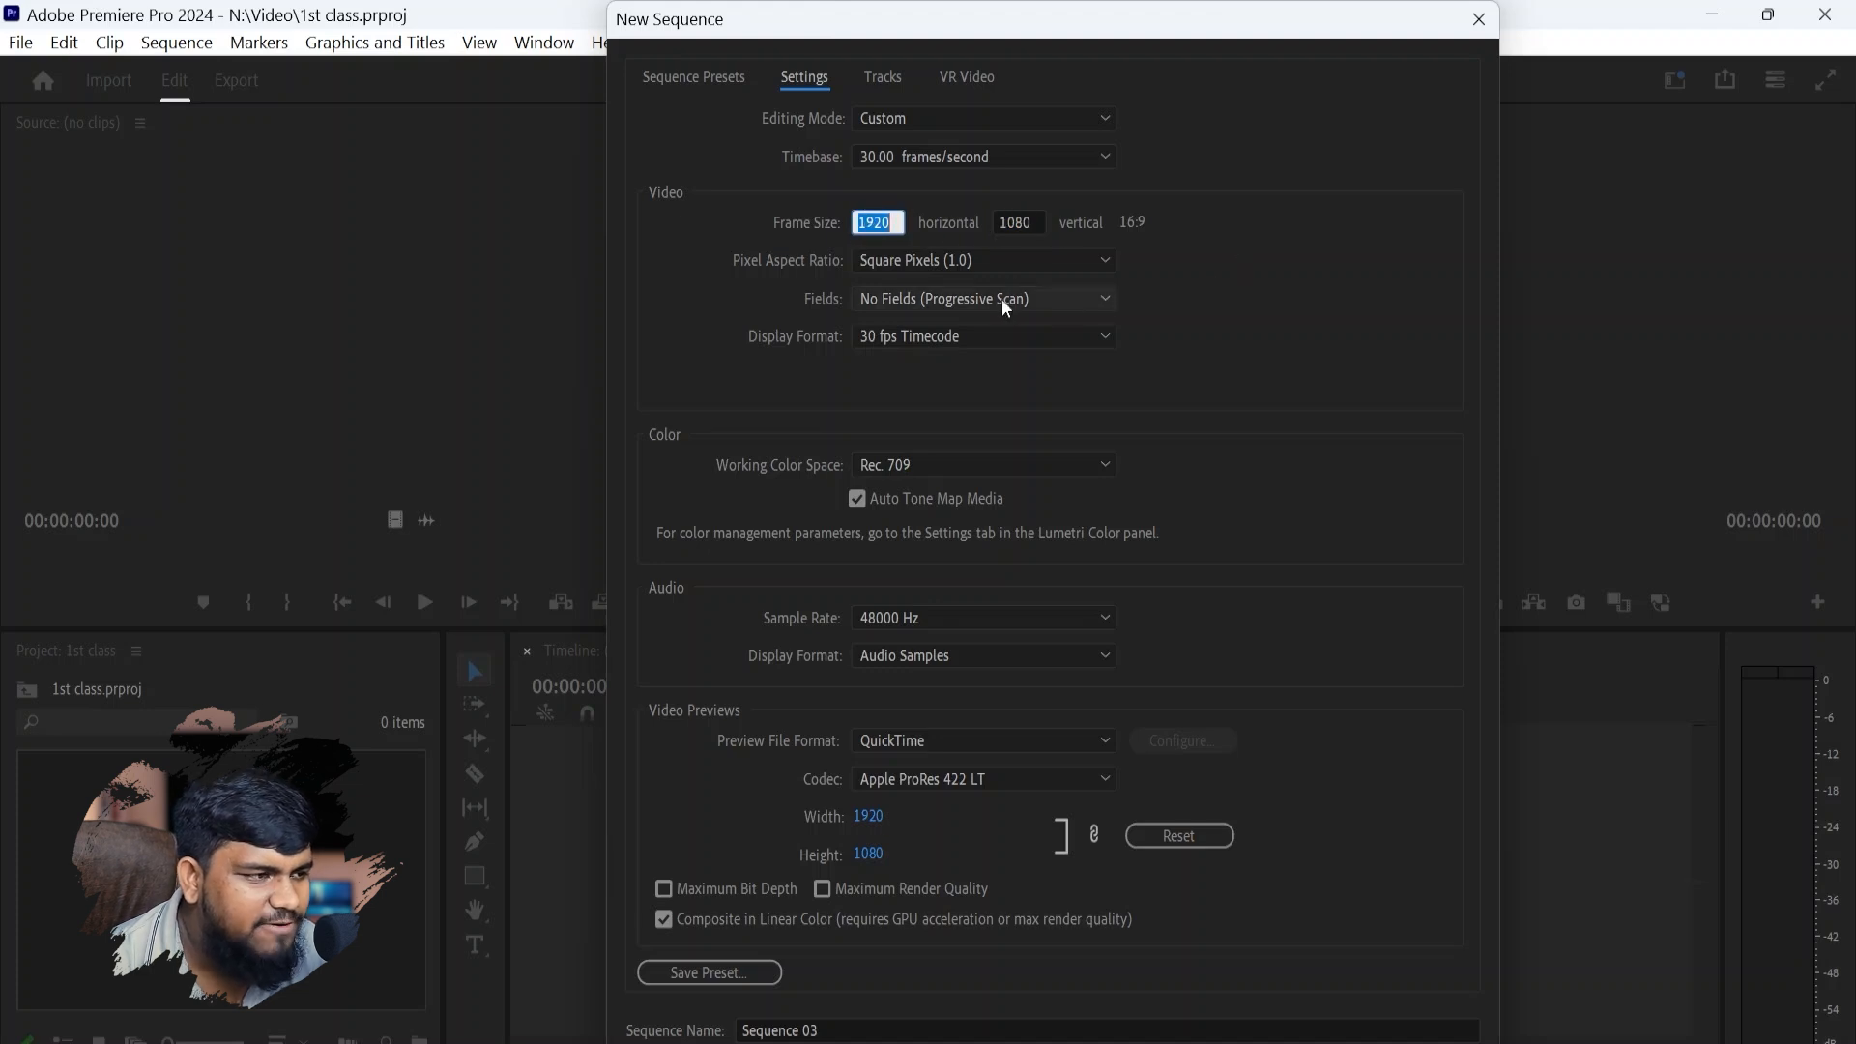
- Choose Square Pixels (1.0) as the pixel aspect ratio and No Fields (Progressive Scan) for the fields
left_click(978, 271)
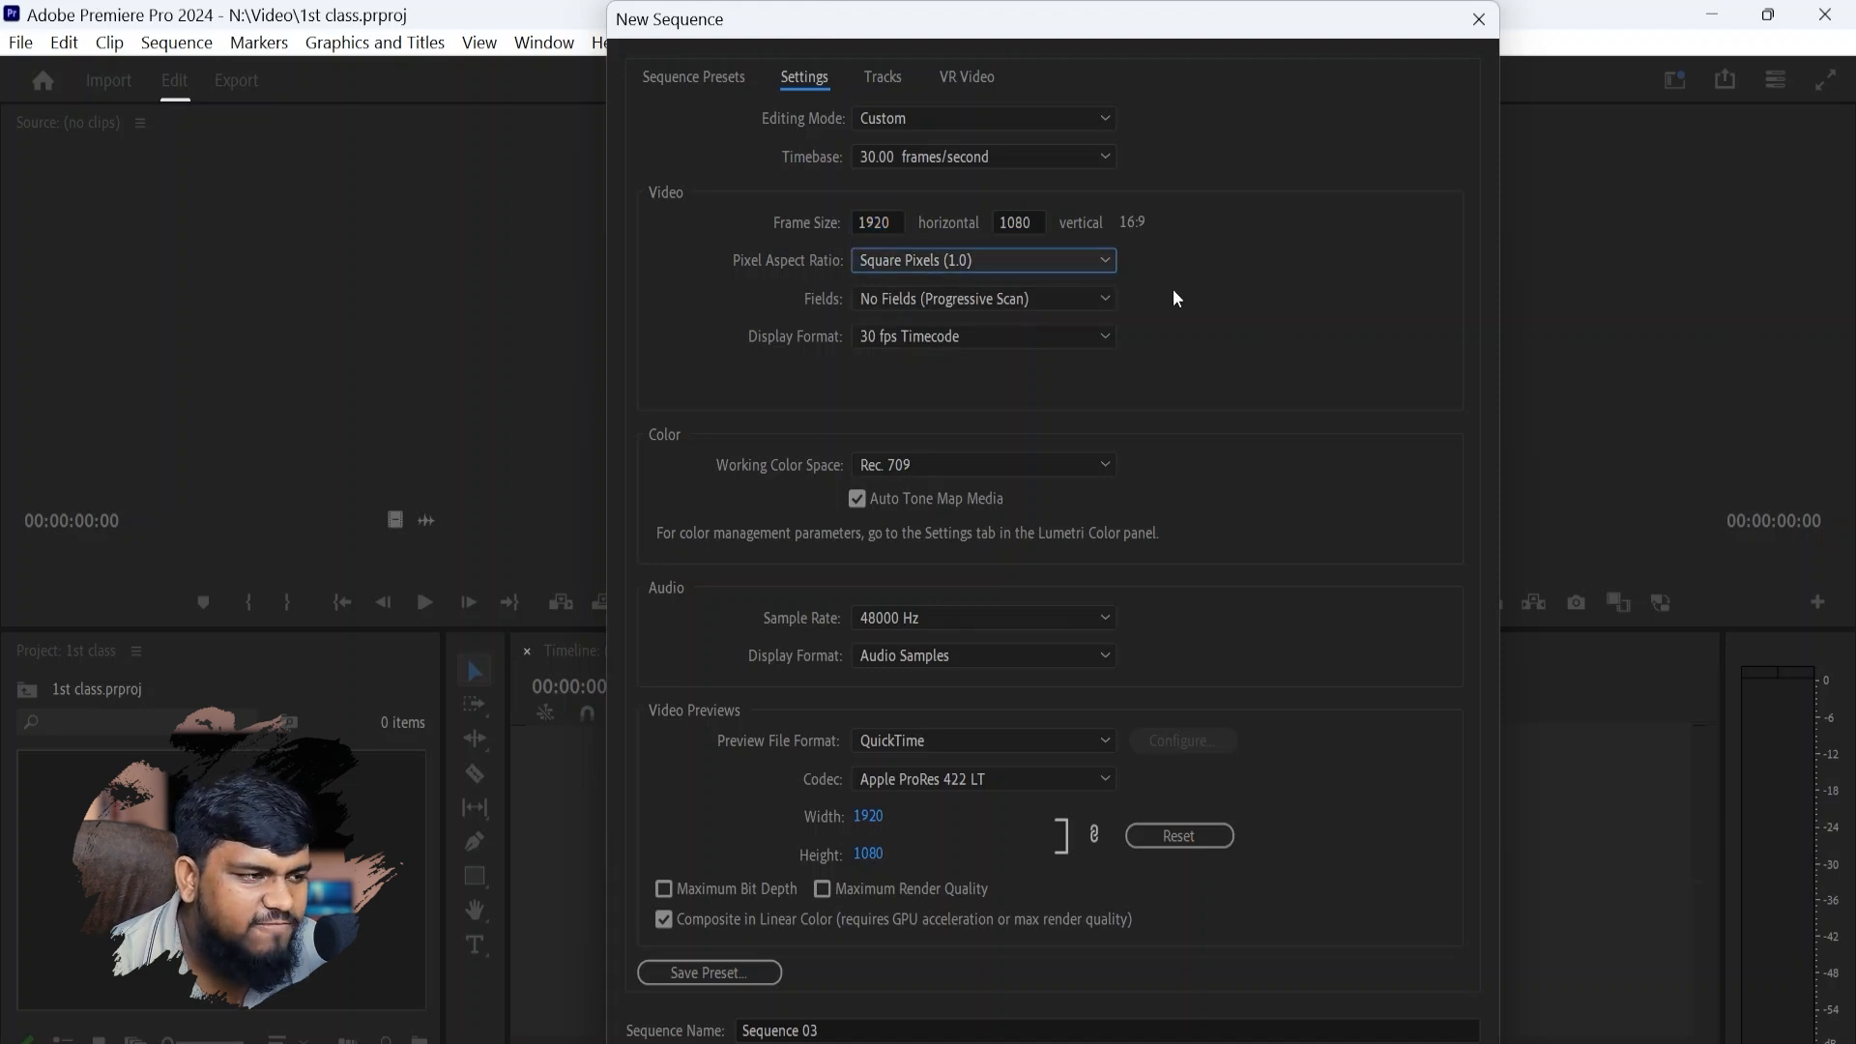
left_click(990, 263)
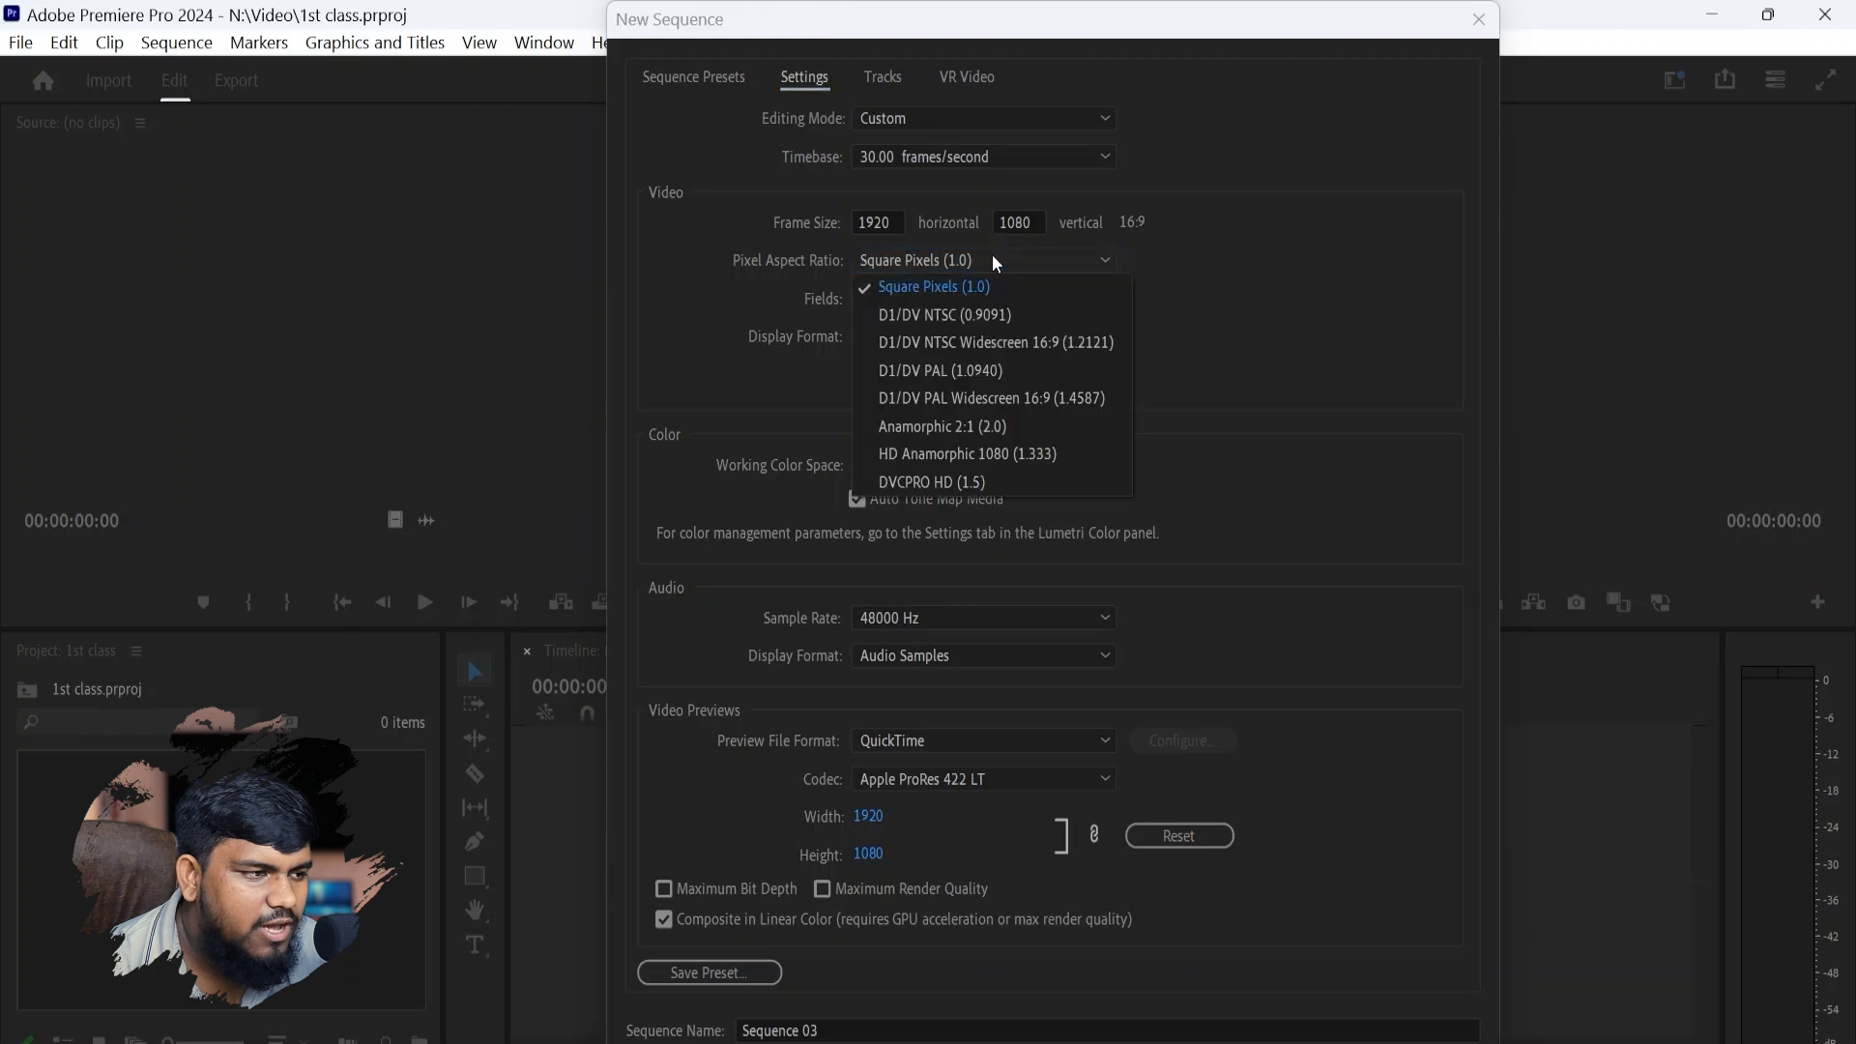
left_click(940, 288)
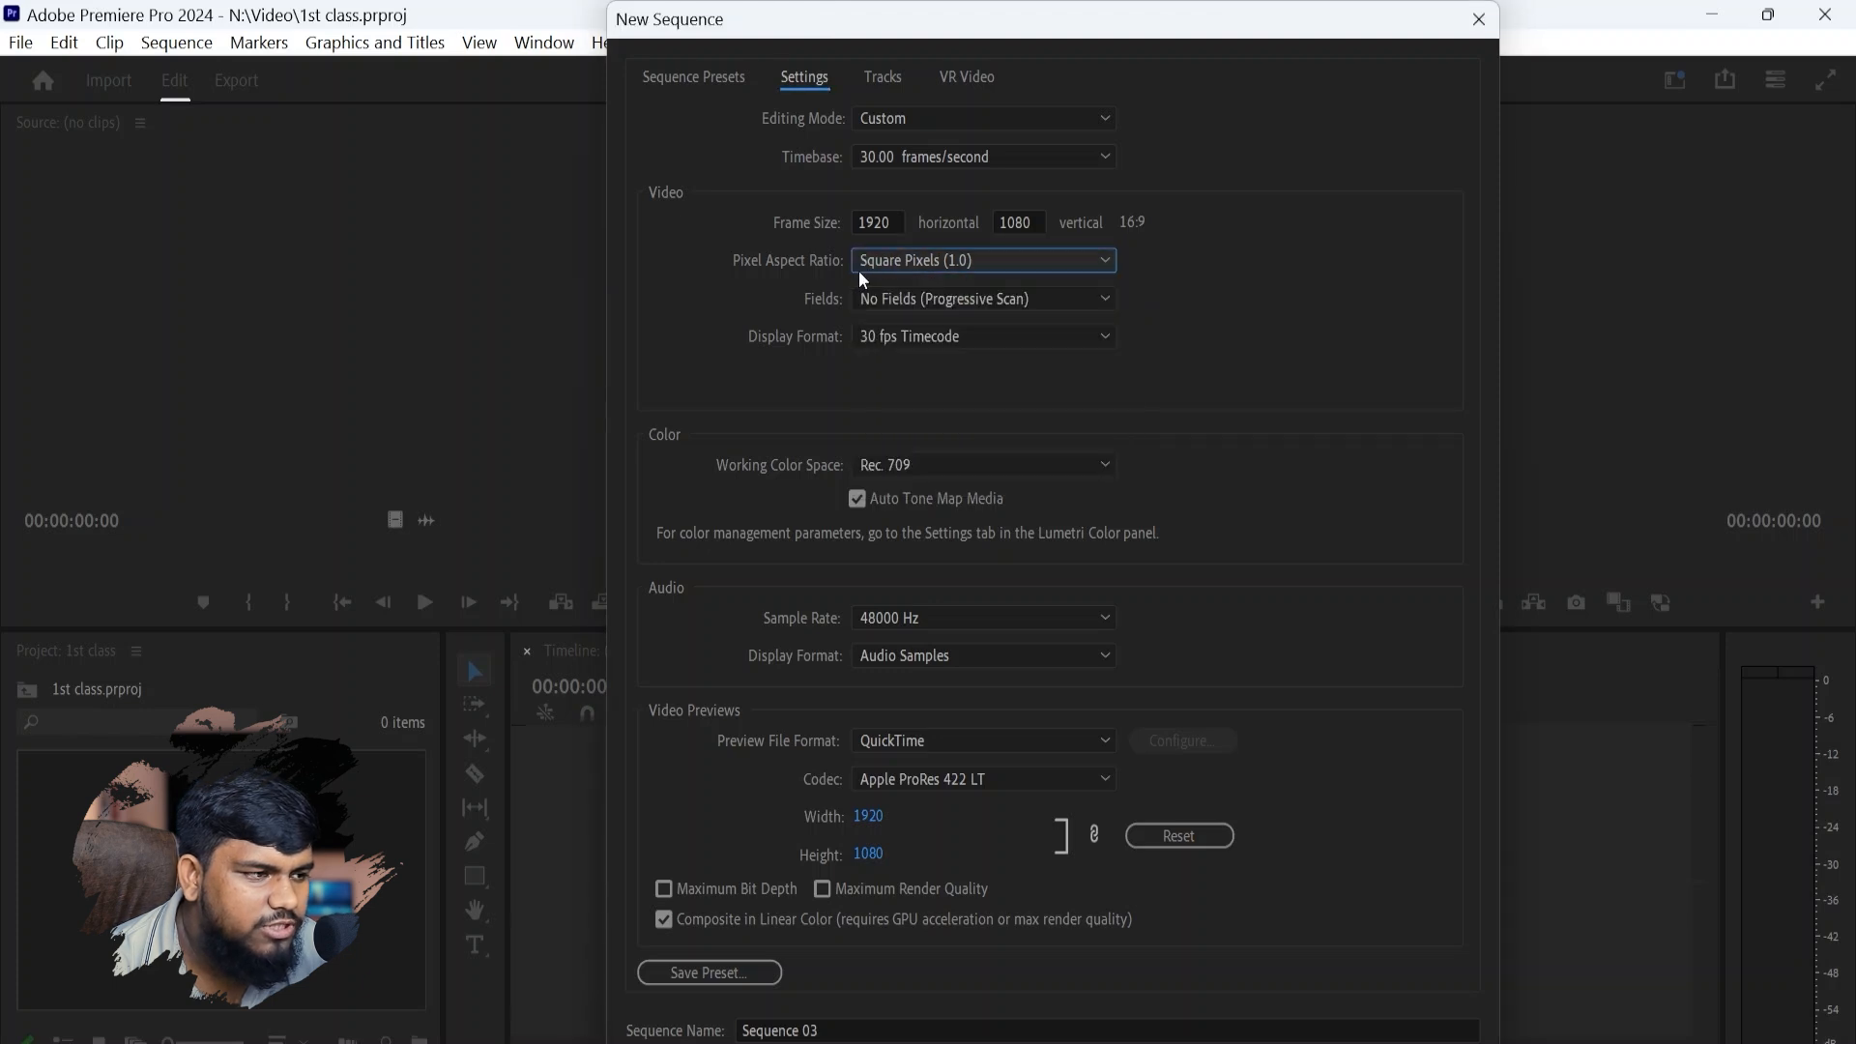
left_click(934, 264)
left_click(951, 281)
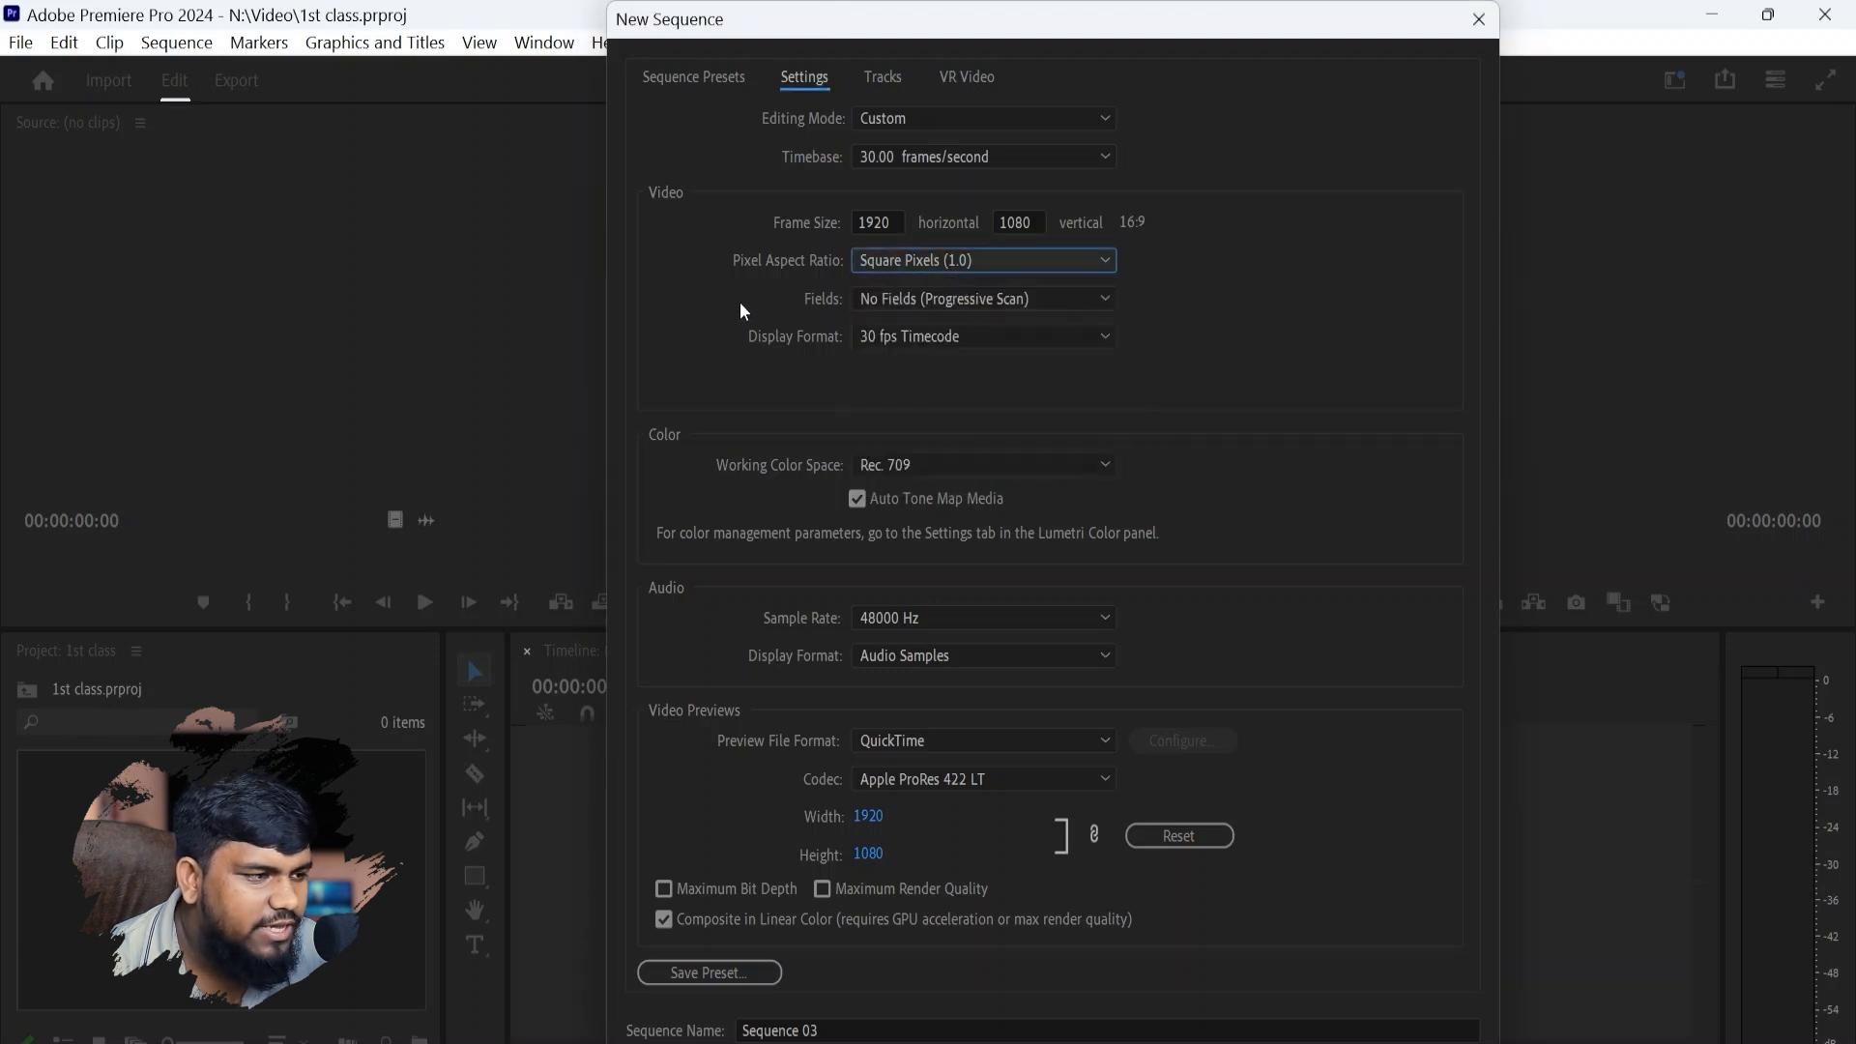
left_click(901, 301)
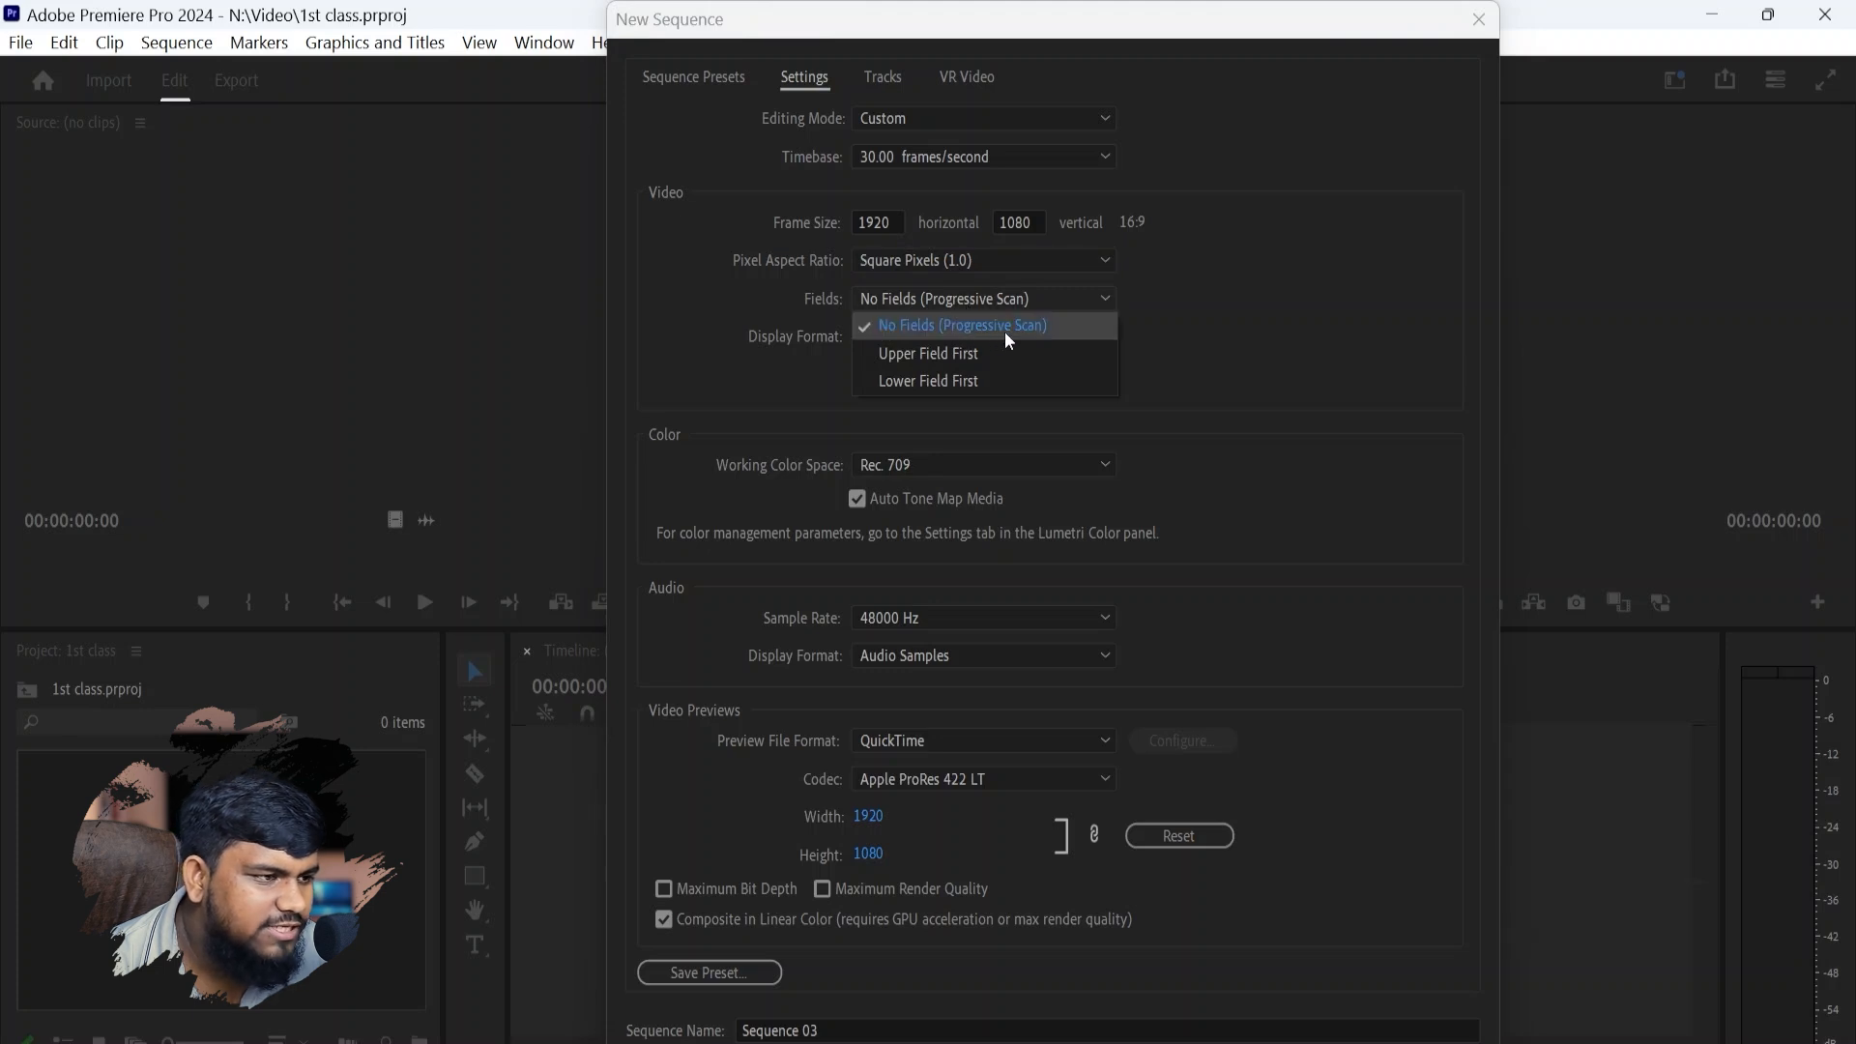
left_click(1005, 335)
left_click(903, 302)
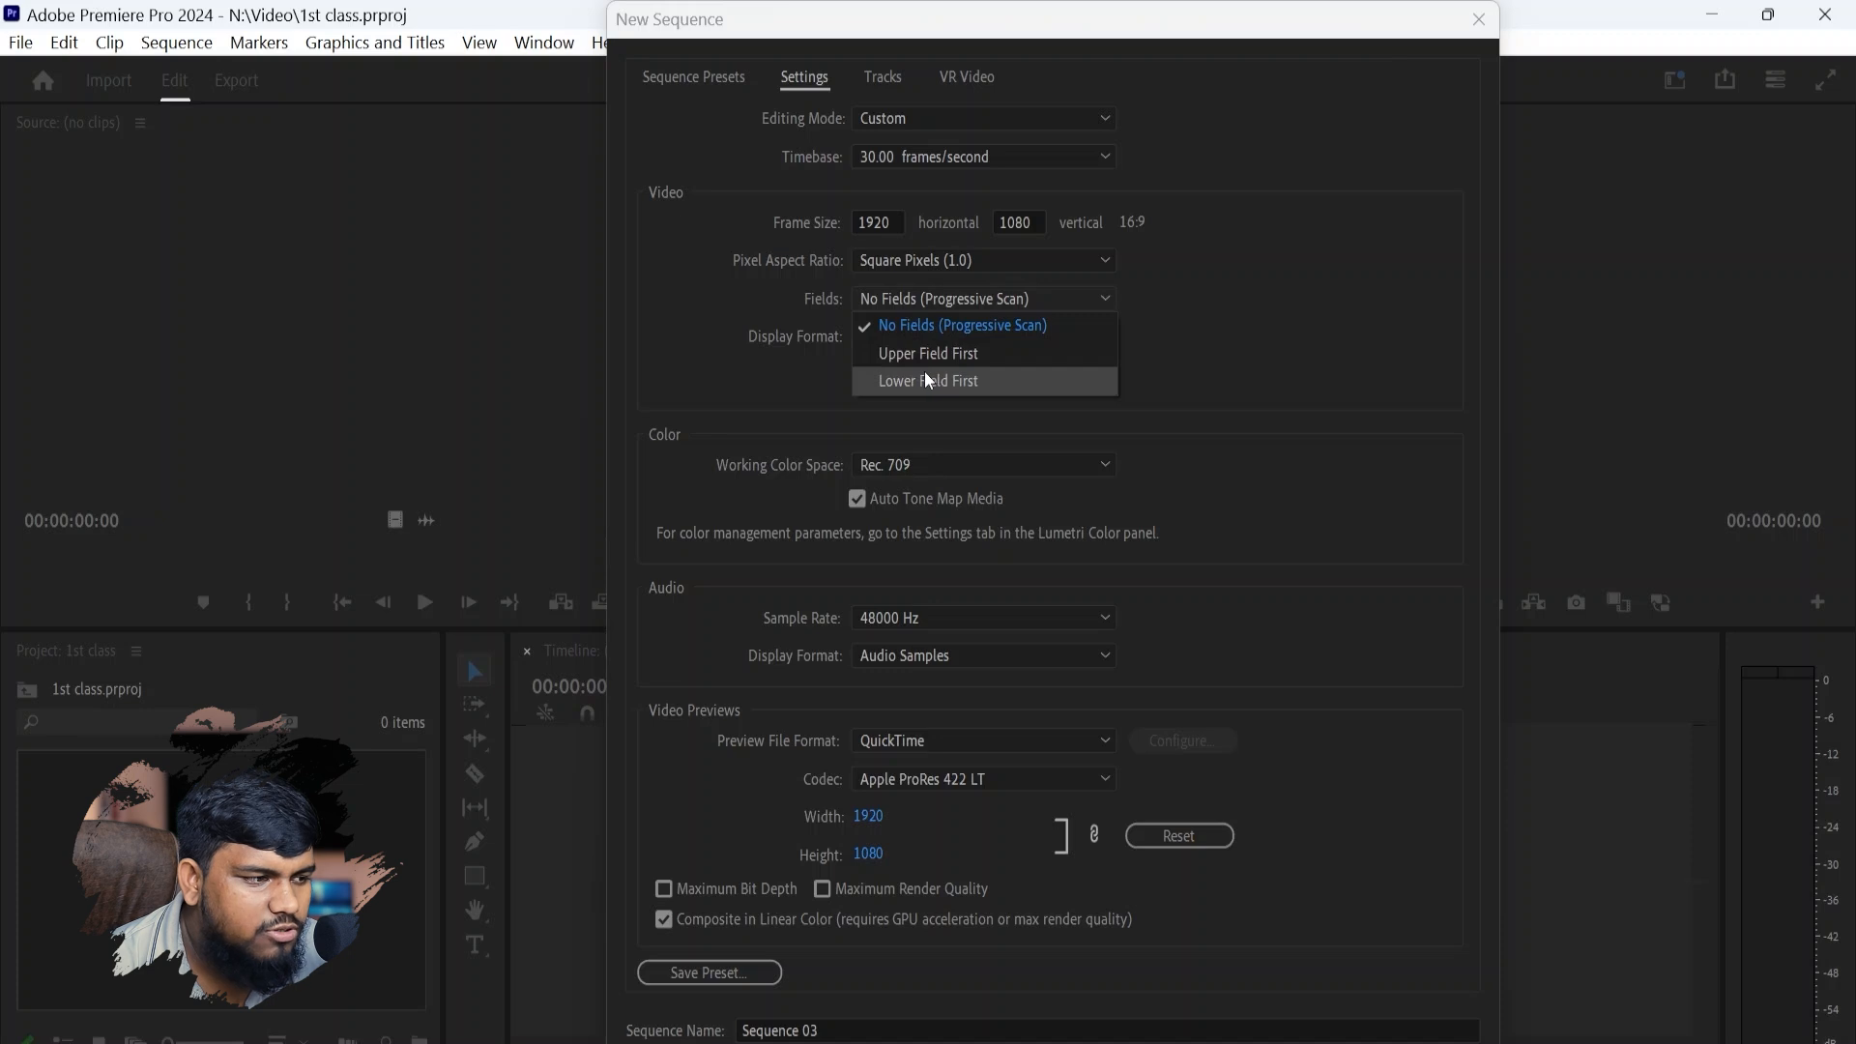
left_click(834, 394)
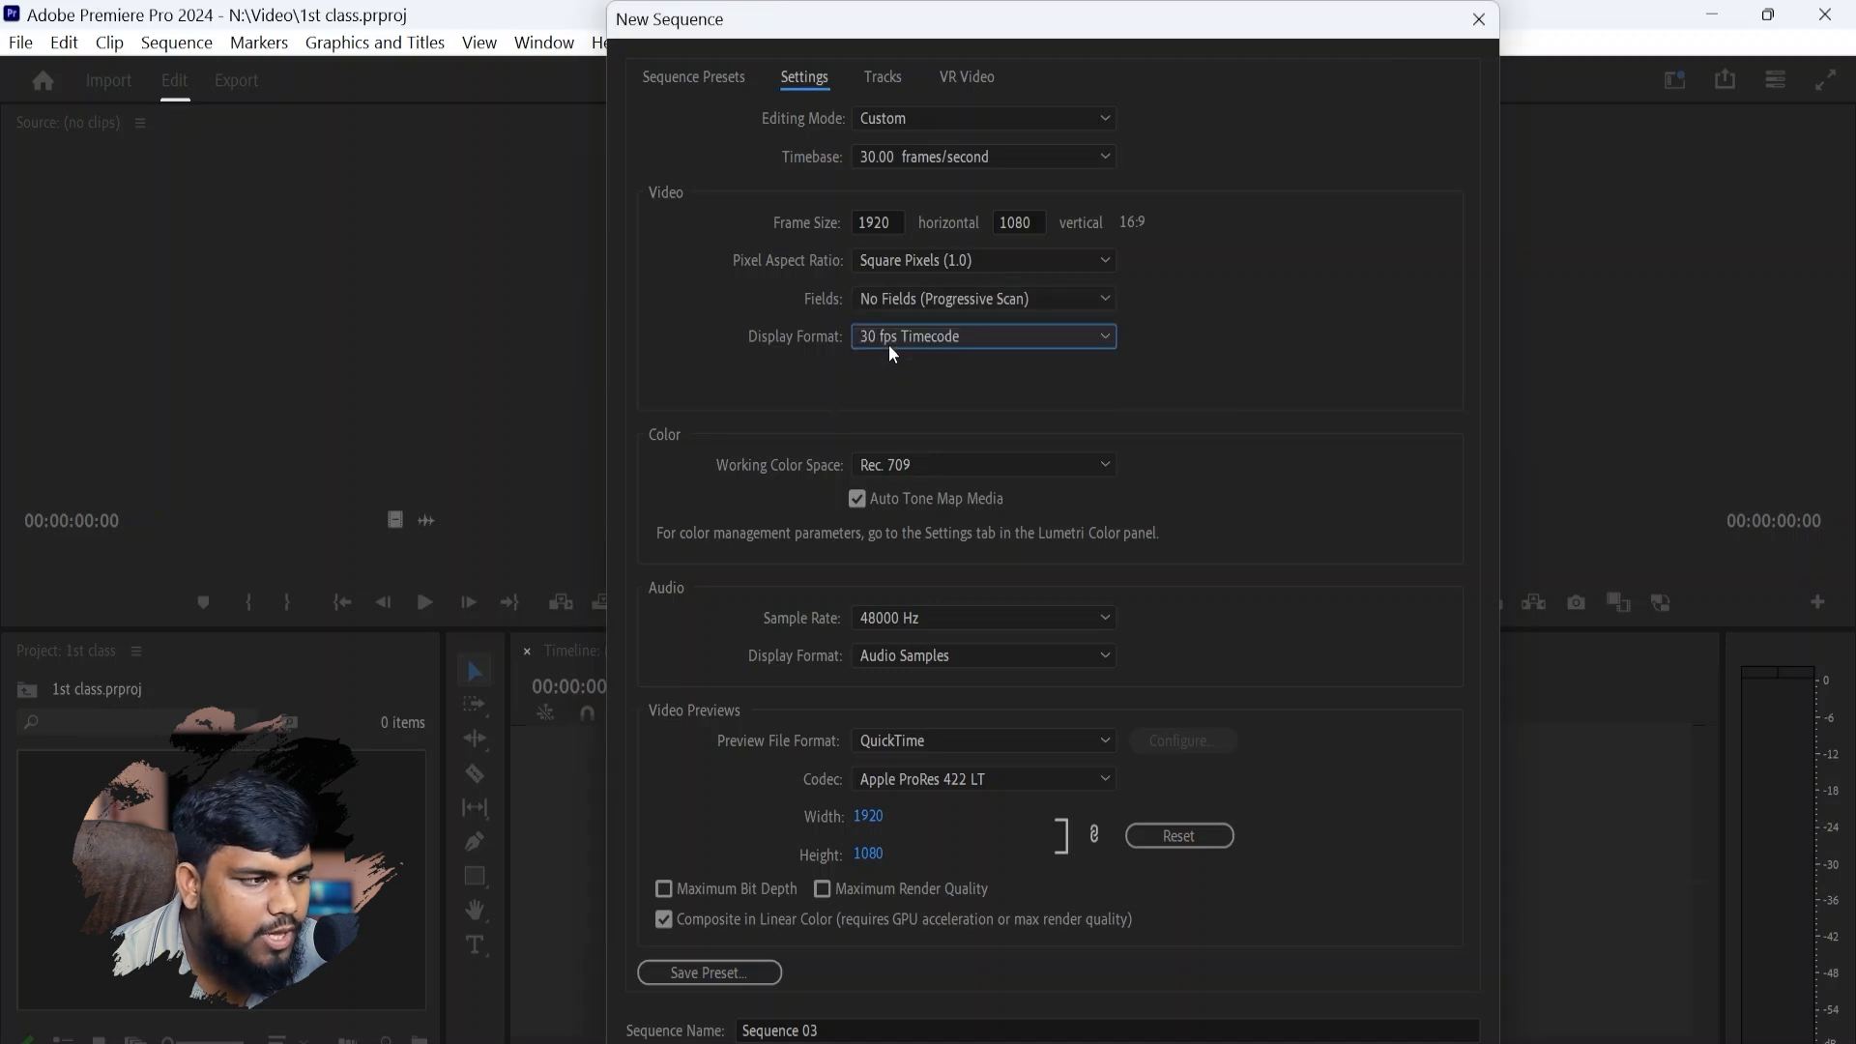
- Choose 30 fps Timecode as the video display format and Rec. 709 as the working color space
left_click(891, 338)
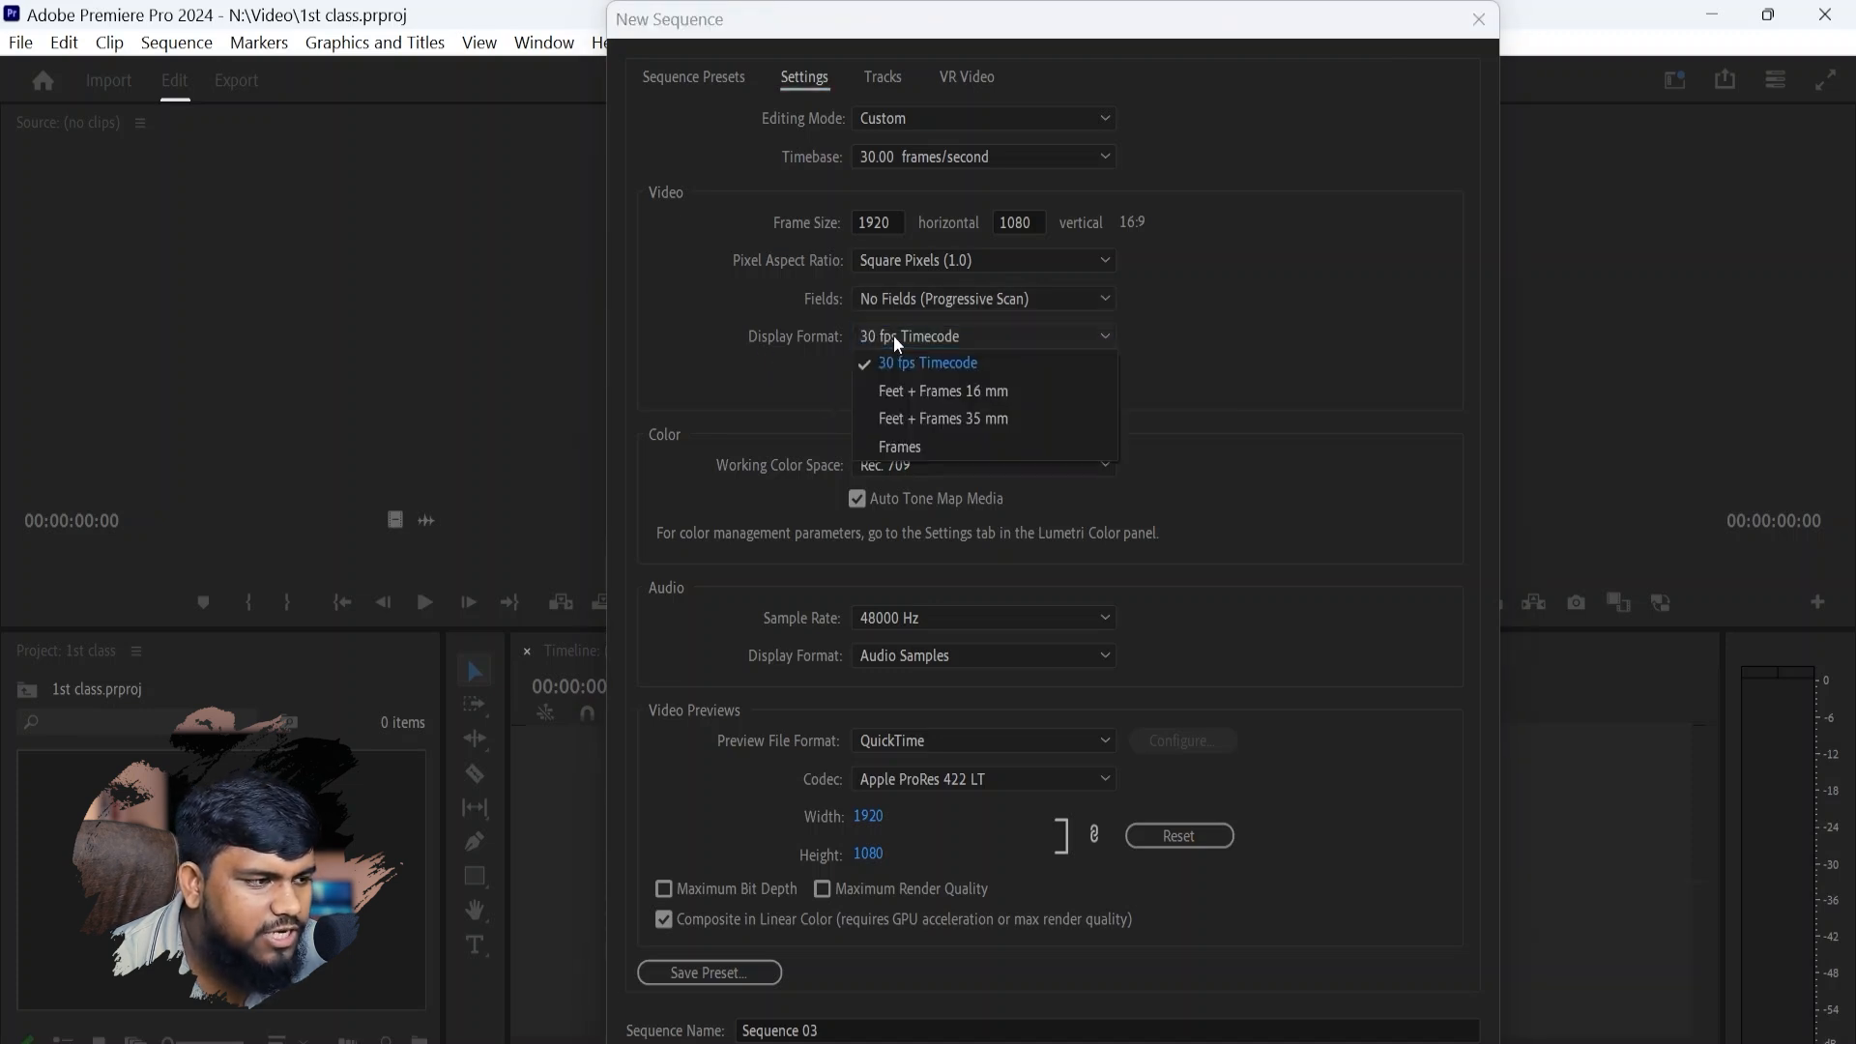
left_click(982, 372)
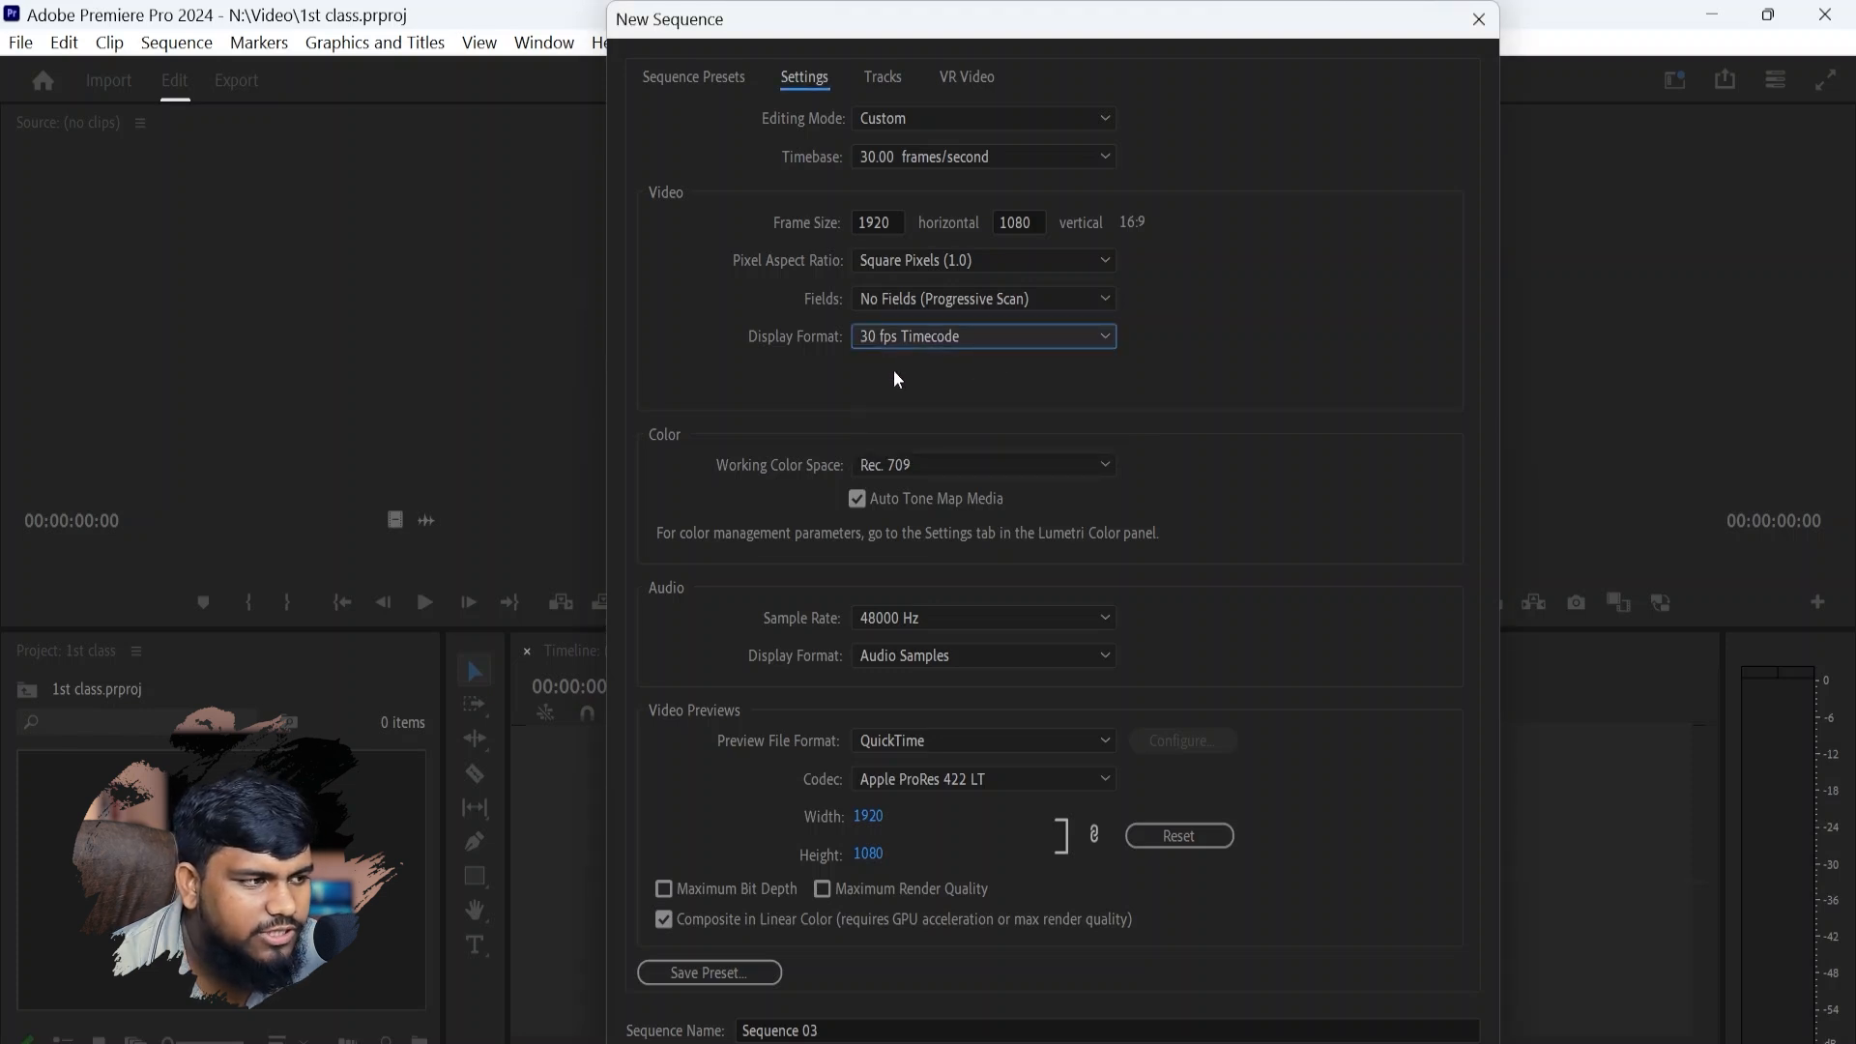
left_click(888, 337)
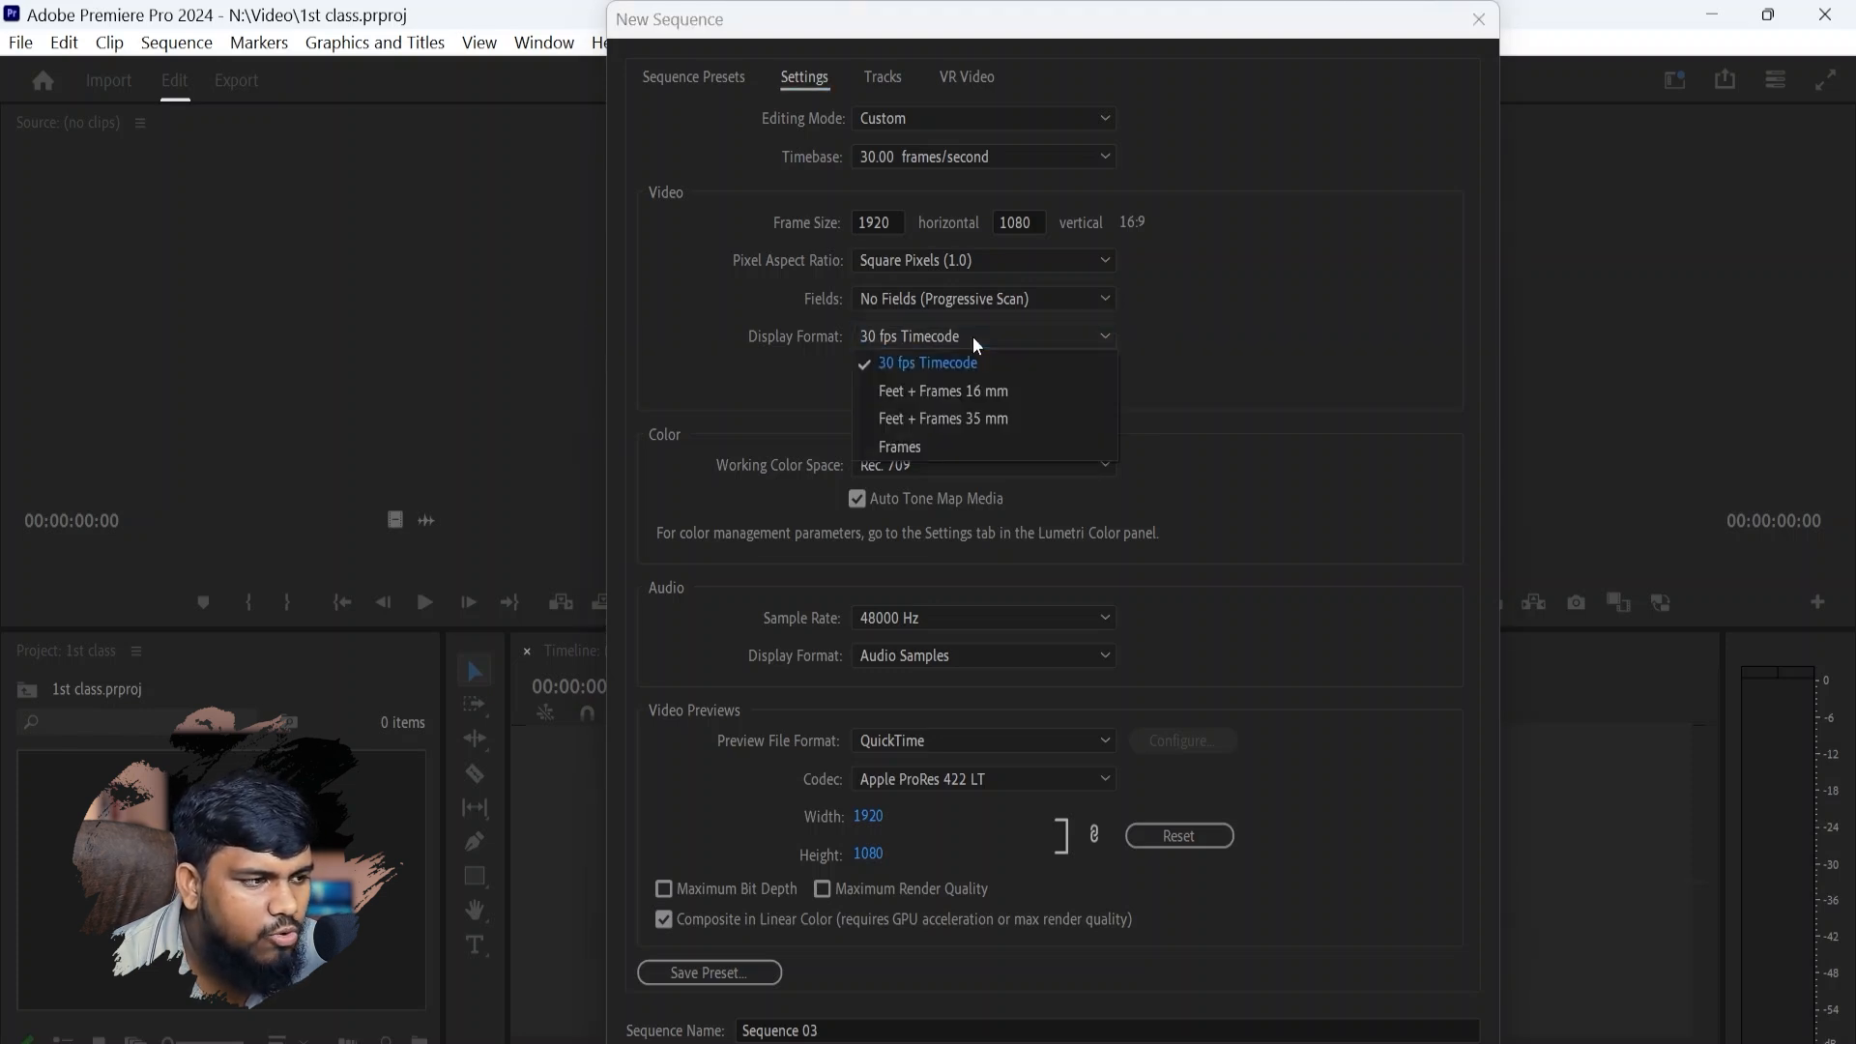
left_click(932, 366)
key("Tab")
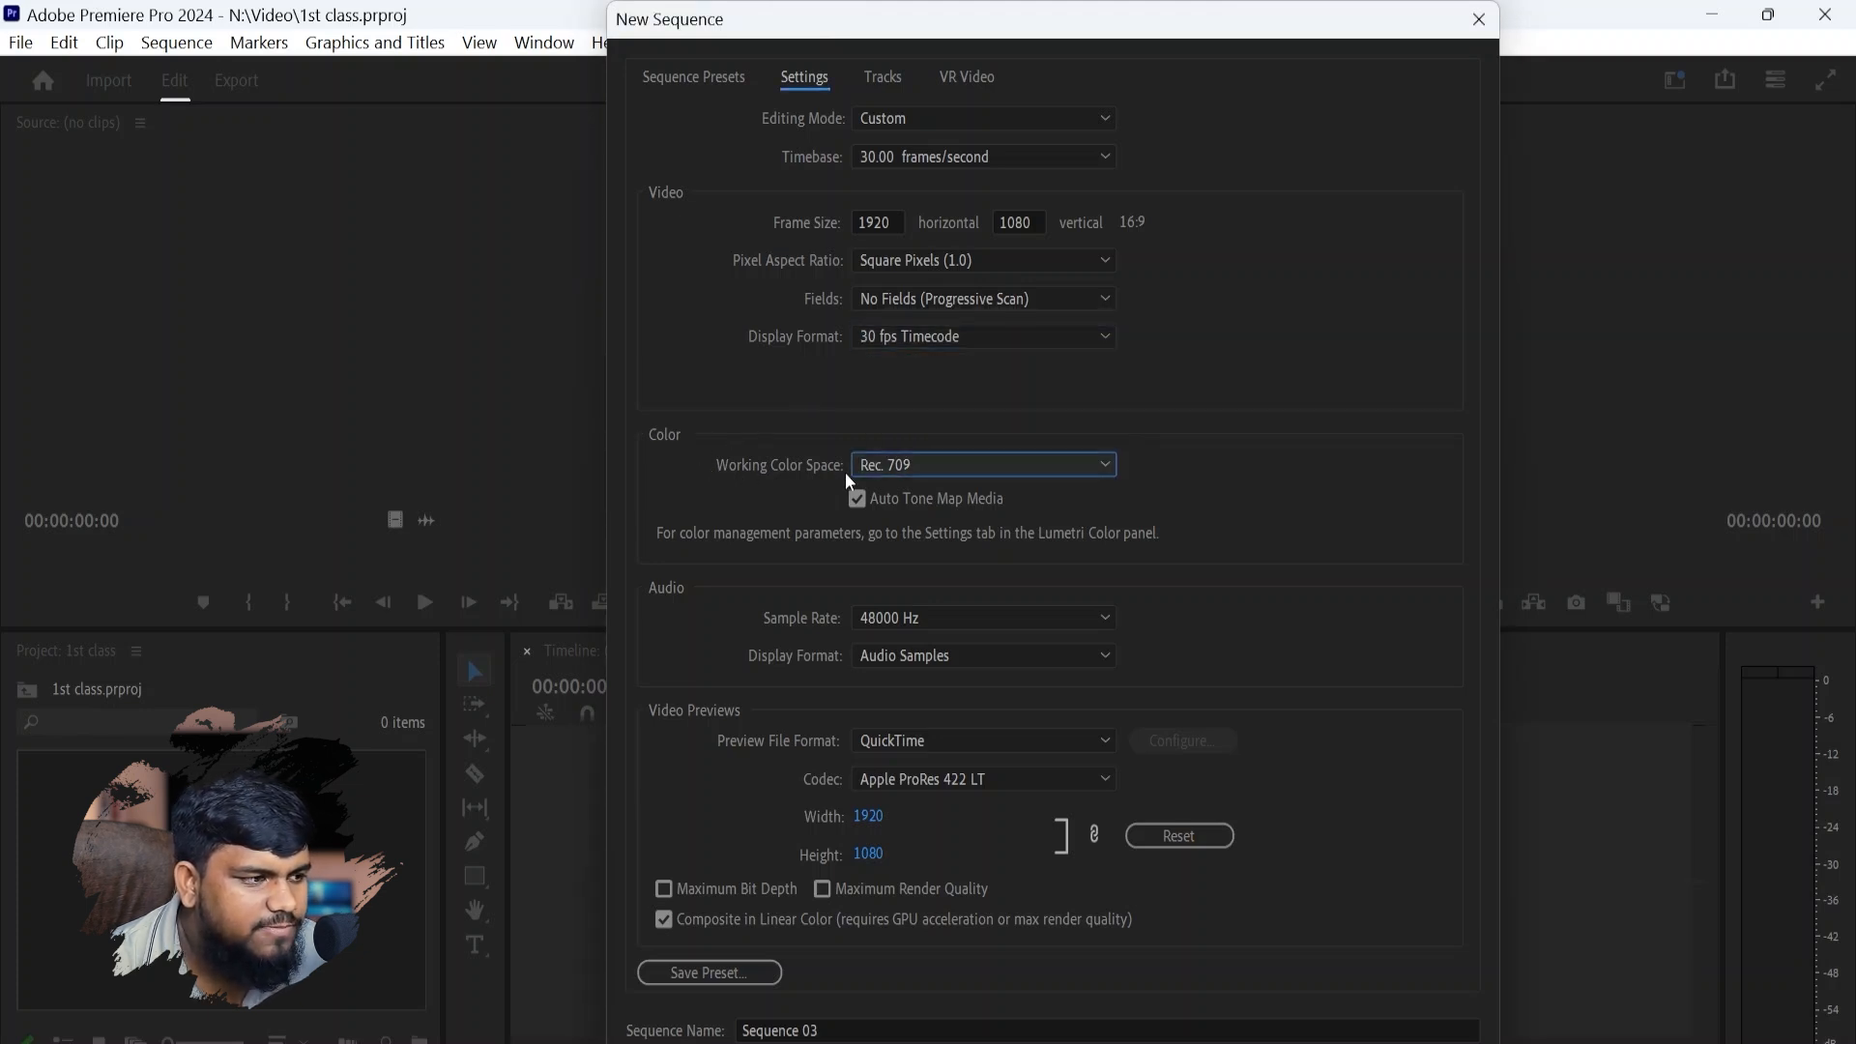
left_click(932, 467)
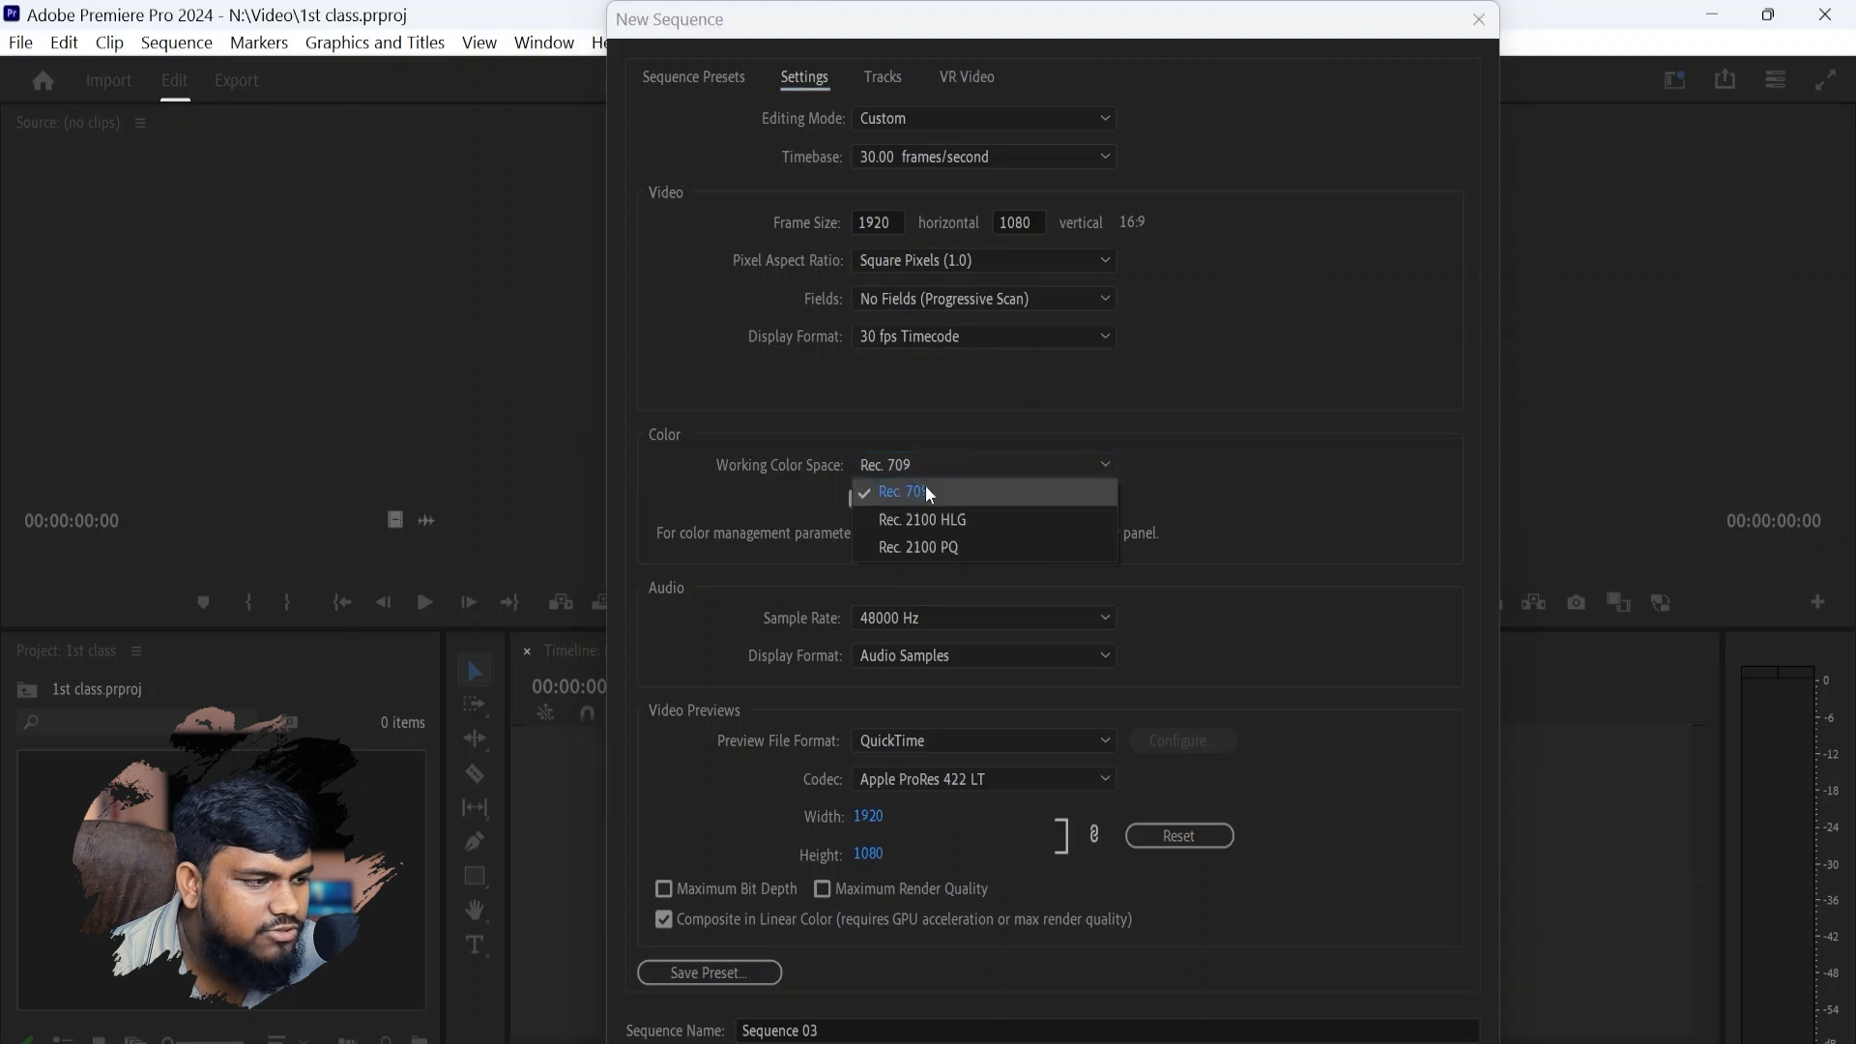
left_click(925, 486)
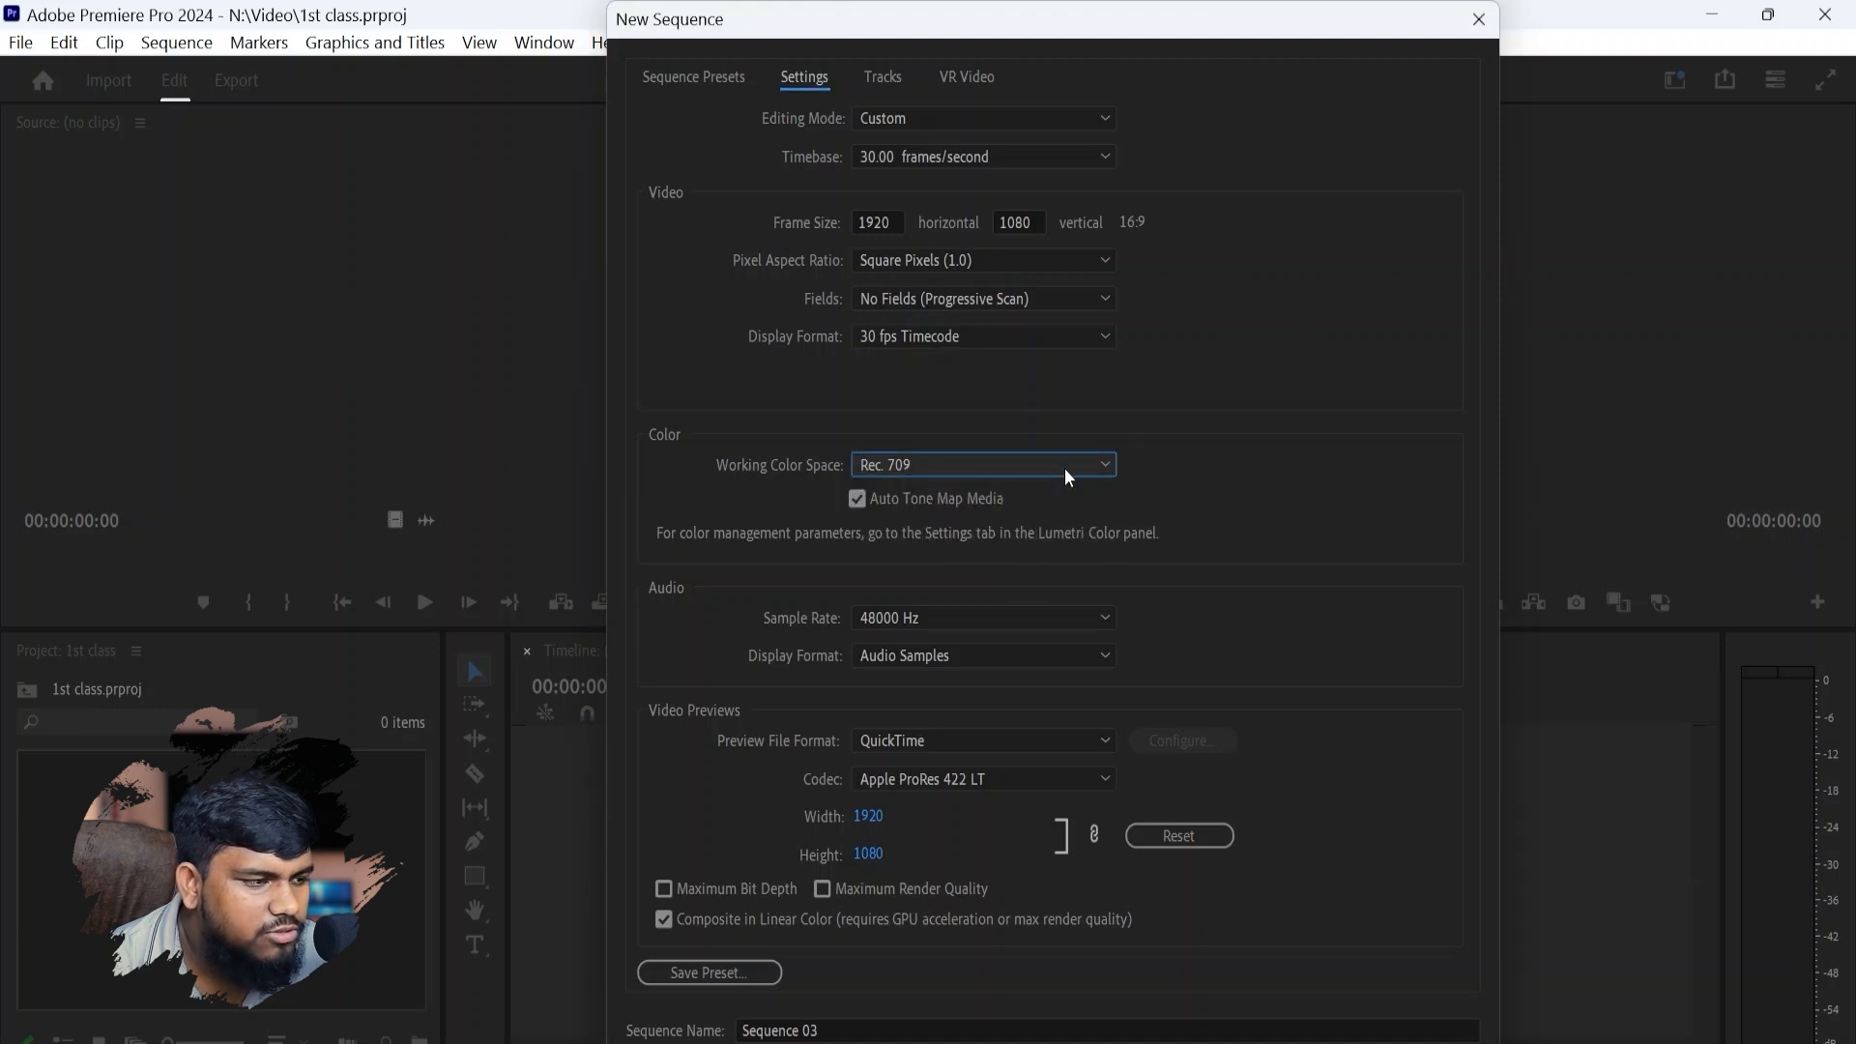
- Set the audio sample rate to 48000 Hz and confirm the new sequence's settings
left_click(945, 631)
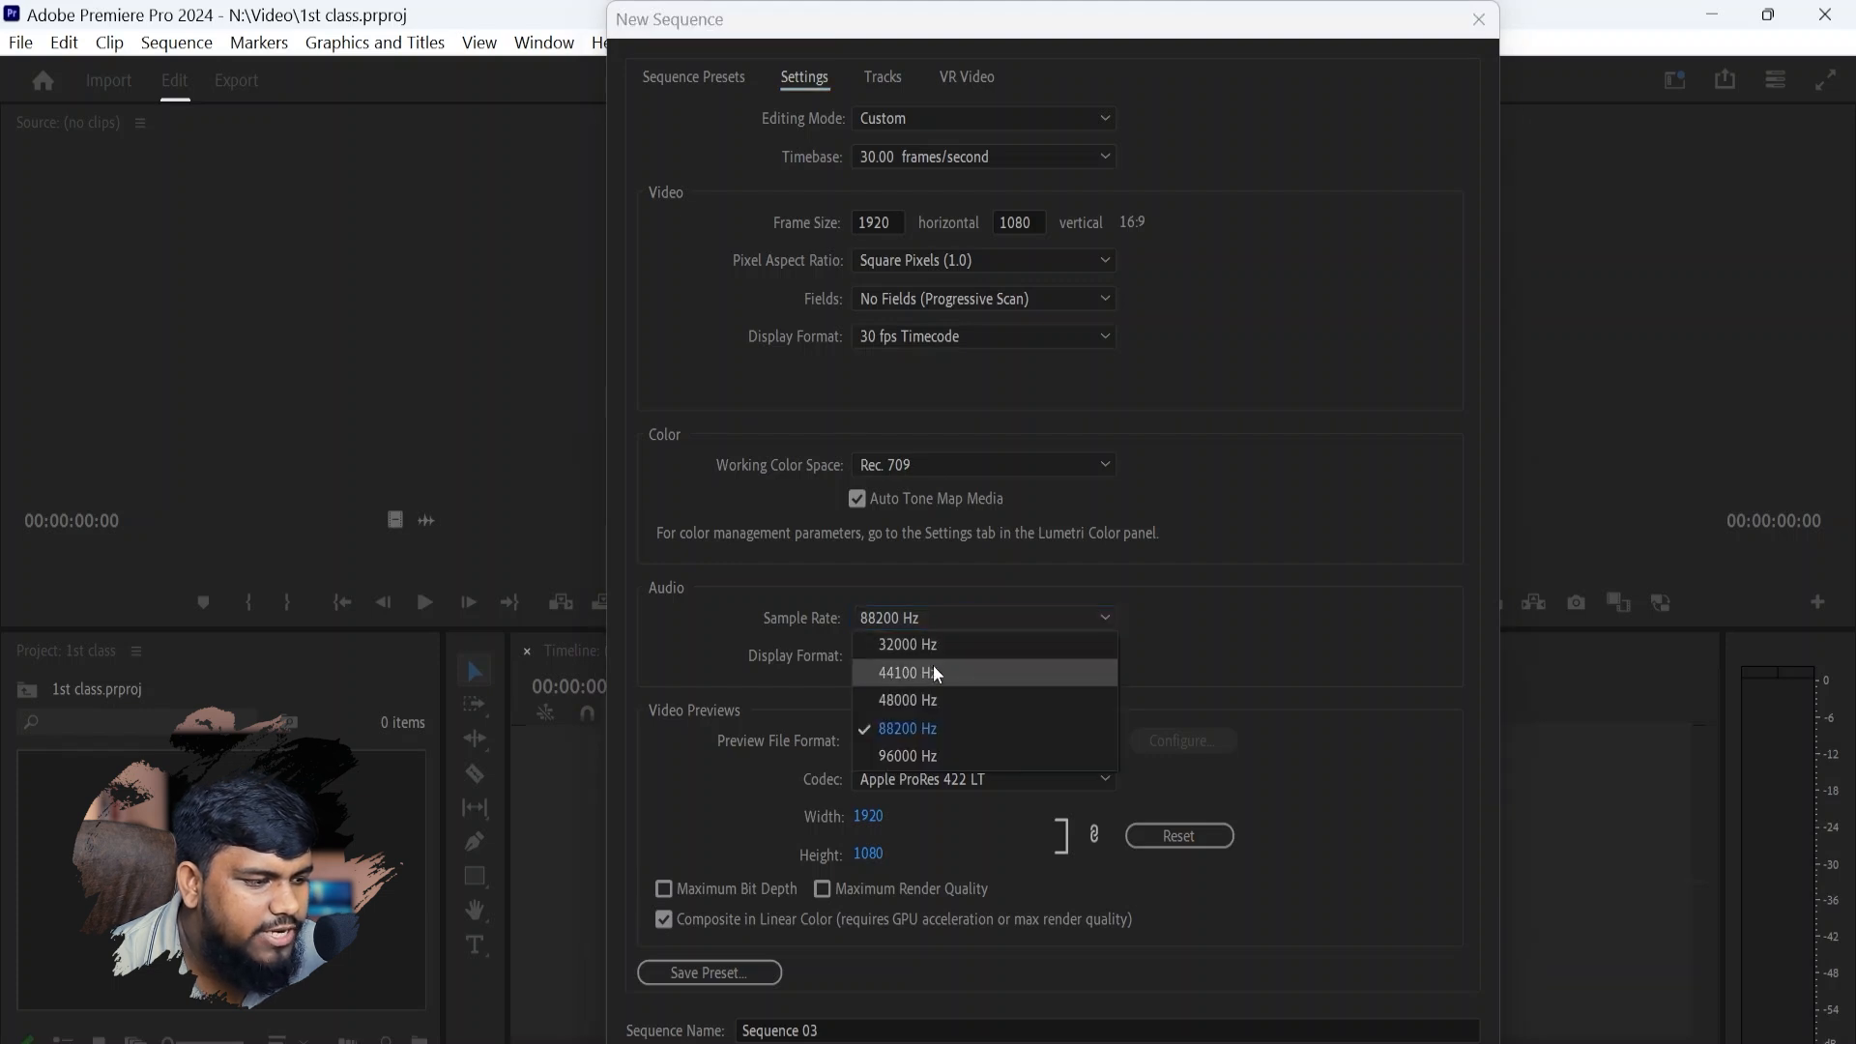
left_click(936, 703)
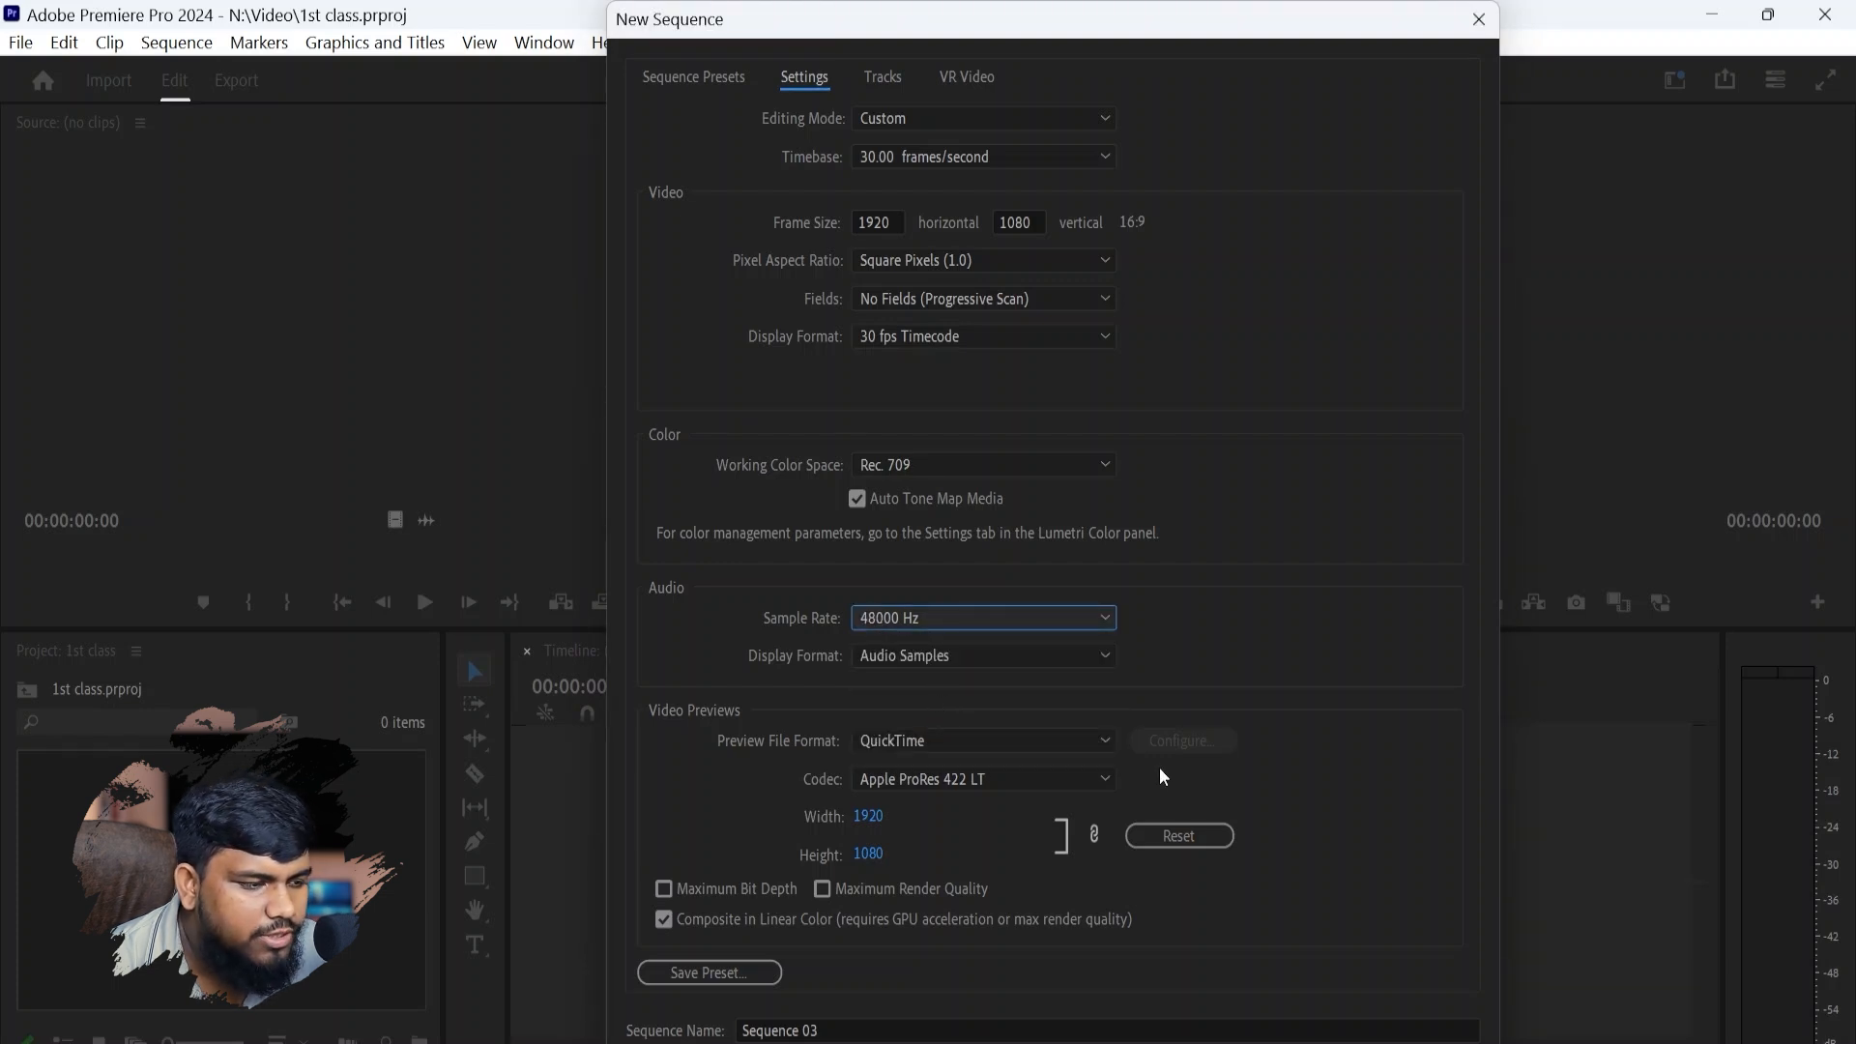
key("Return")
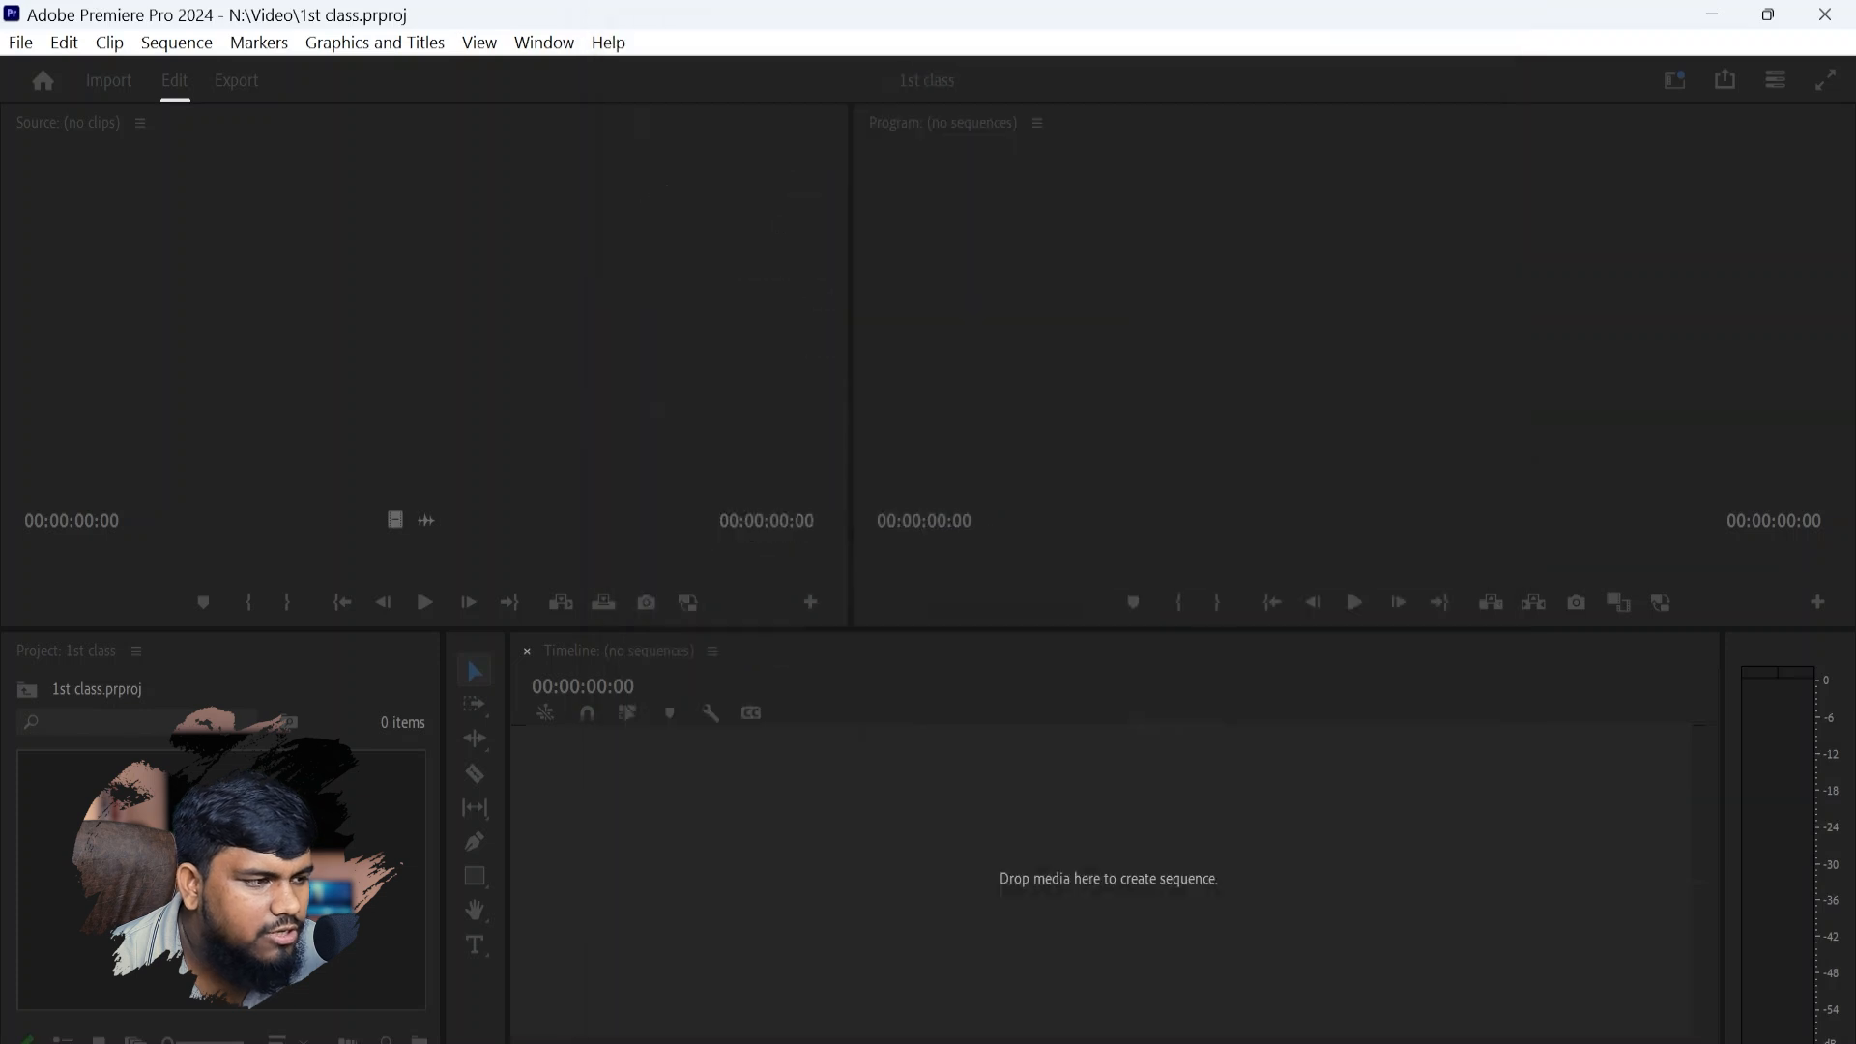